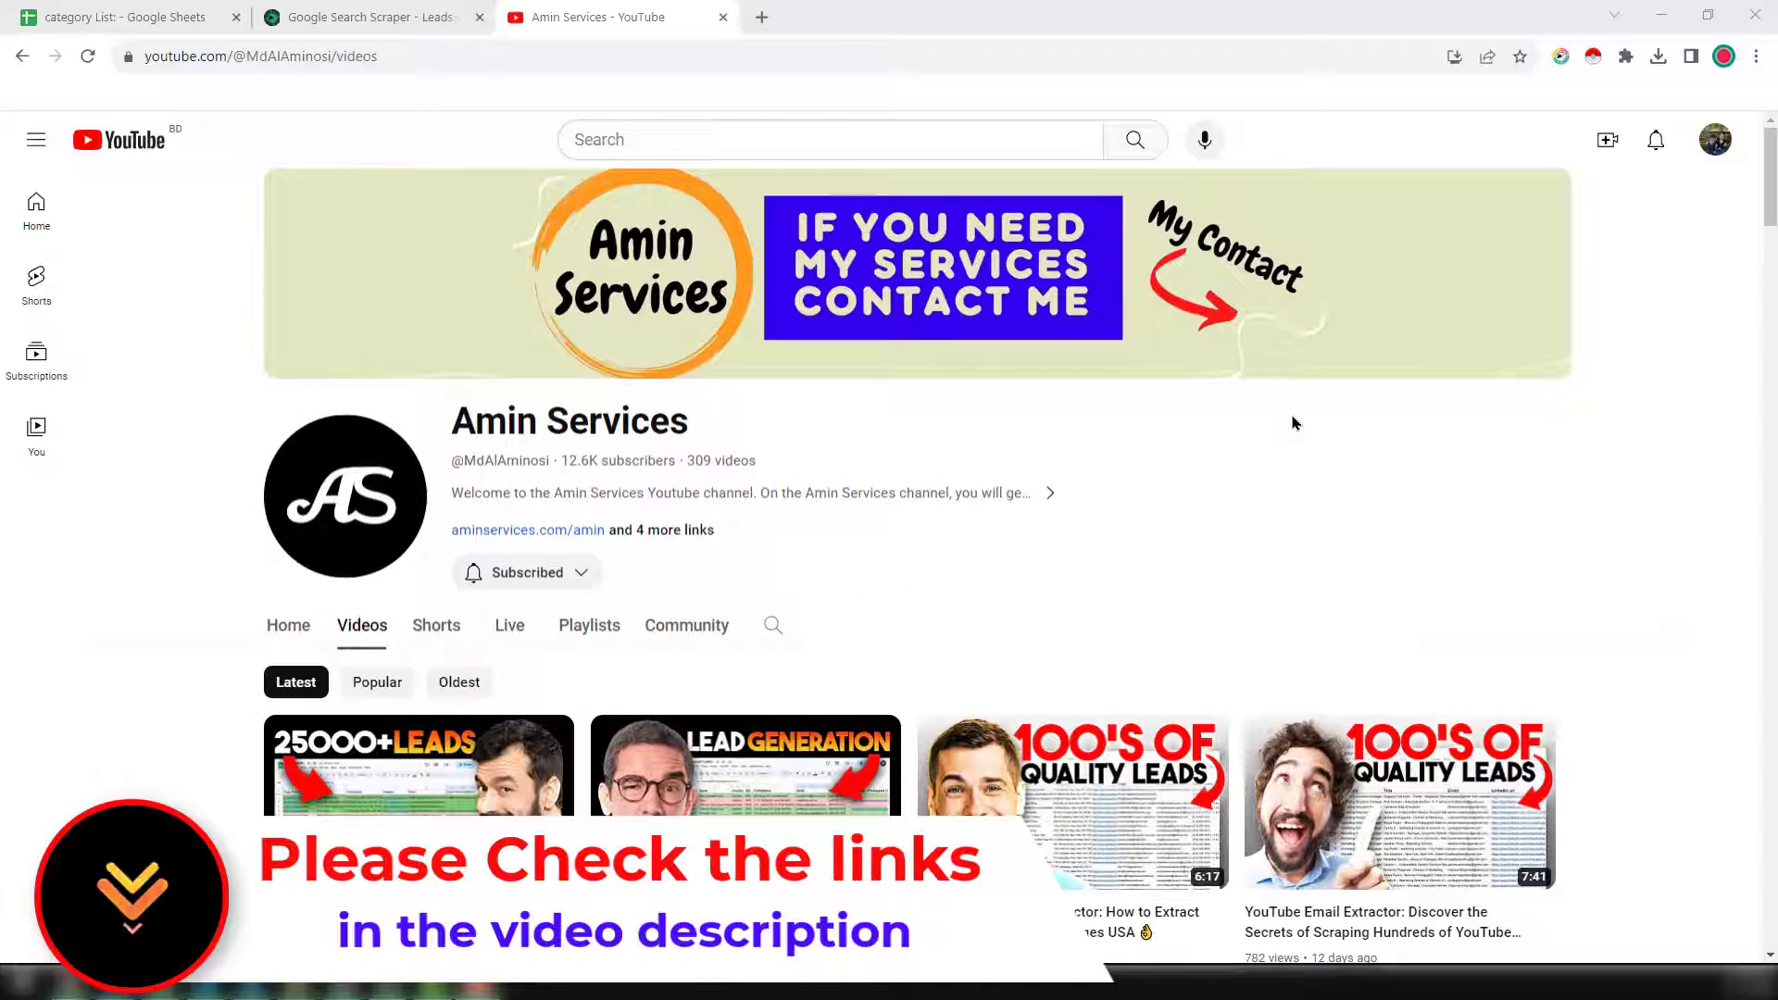
- Switch to the Google Search Scraper – Leads Sniper browser tab
{"action": "left_click", "coordinate": [436, 32]}
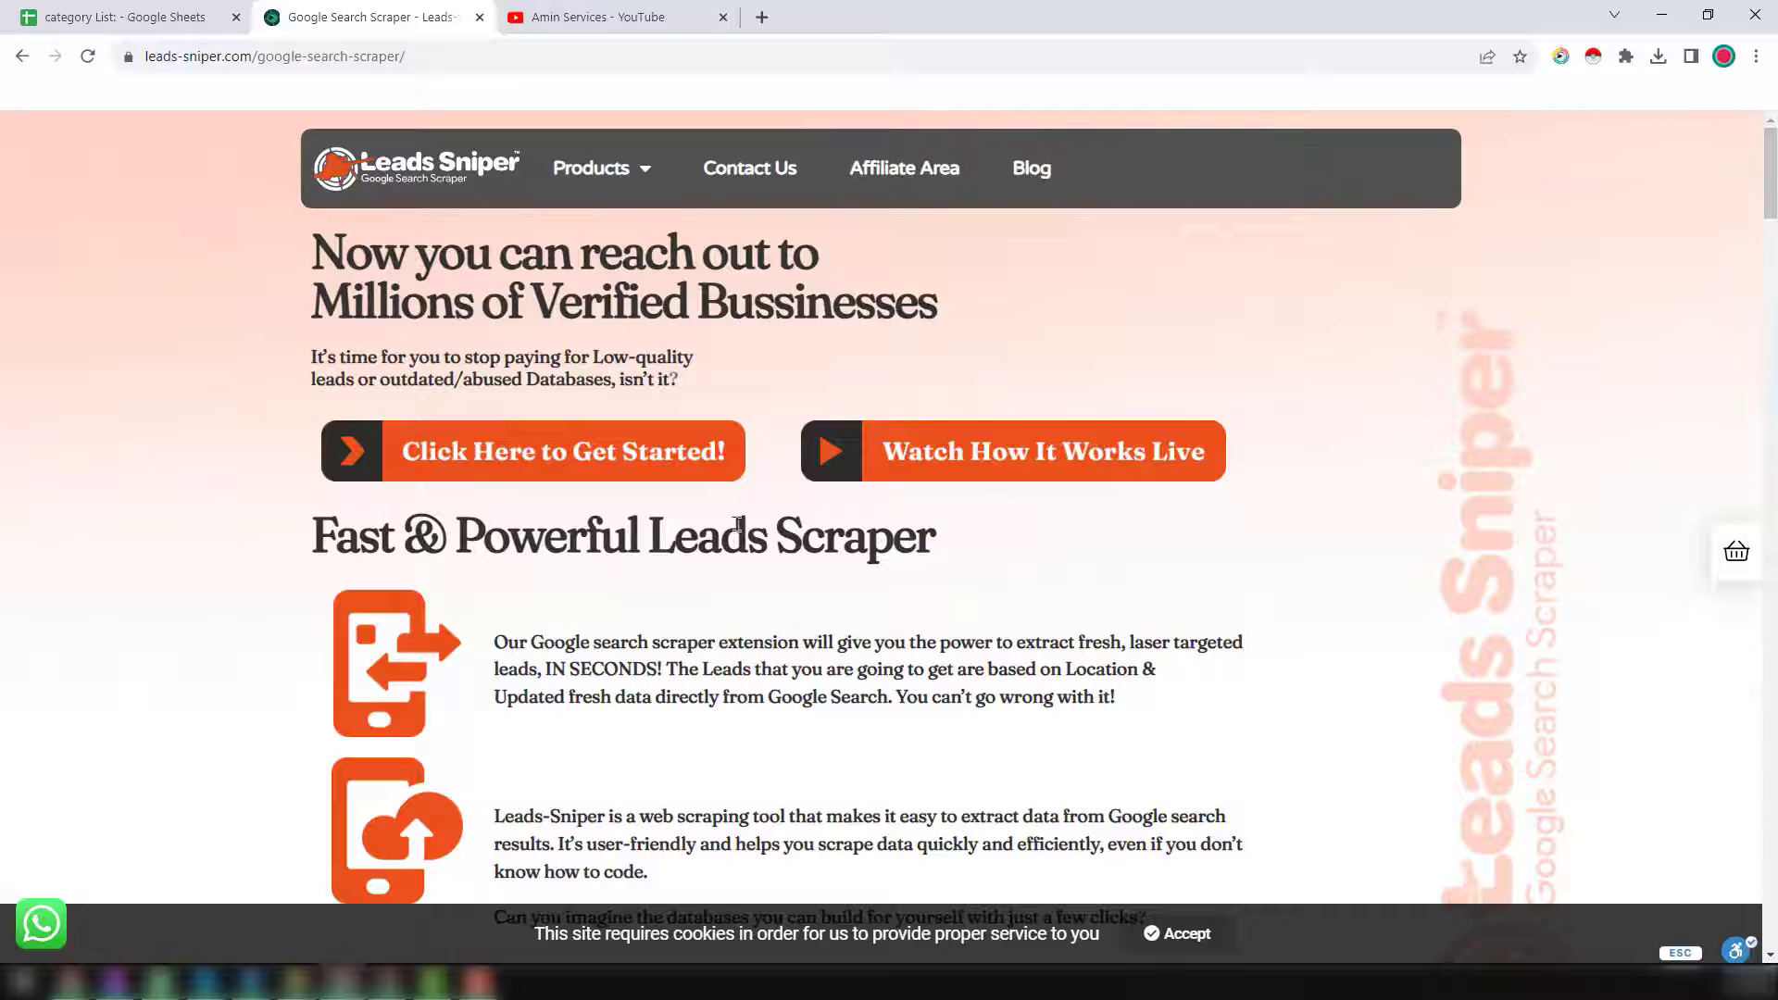
- Scroll down the Google Search Scraper product page to the Add to Chrome button
{"action": "left_click", "coordinate": [597, 17]}
{"action": "scroll", "coordinate": [686, 683], "scroll_direction": "down", "scroll_amount": 1}
{"action": "scroll", "coordinate": [685, 682], "scroll_direction": "down", "scroll_amount": 3}
{"action": "mouse_move", "coordinate": [633, 172]}
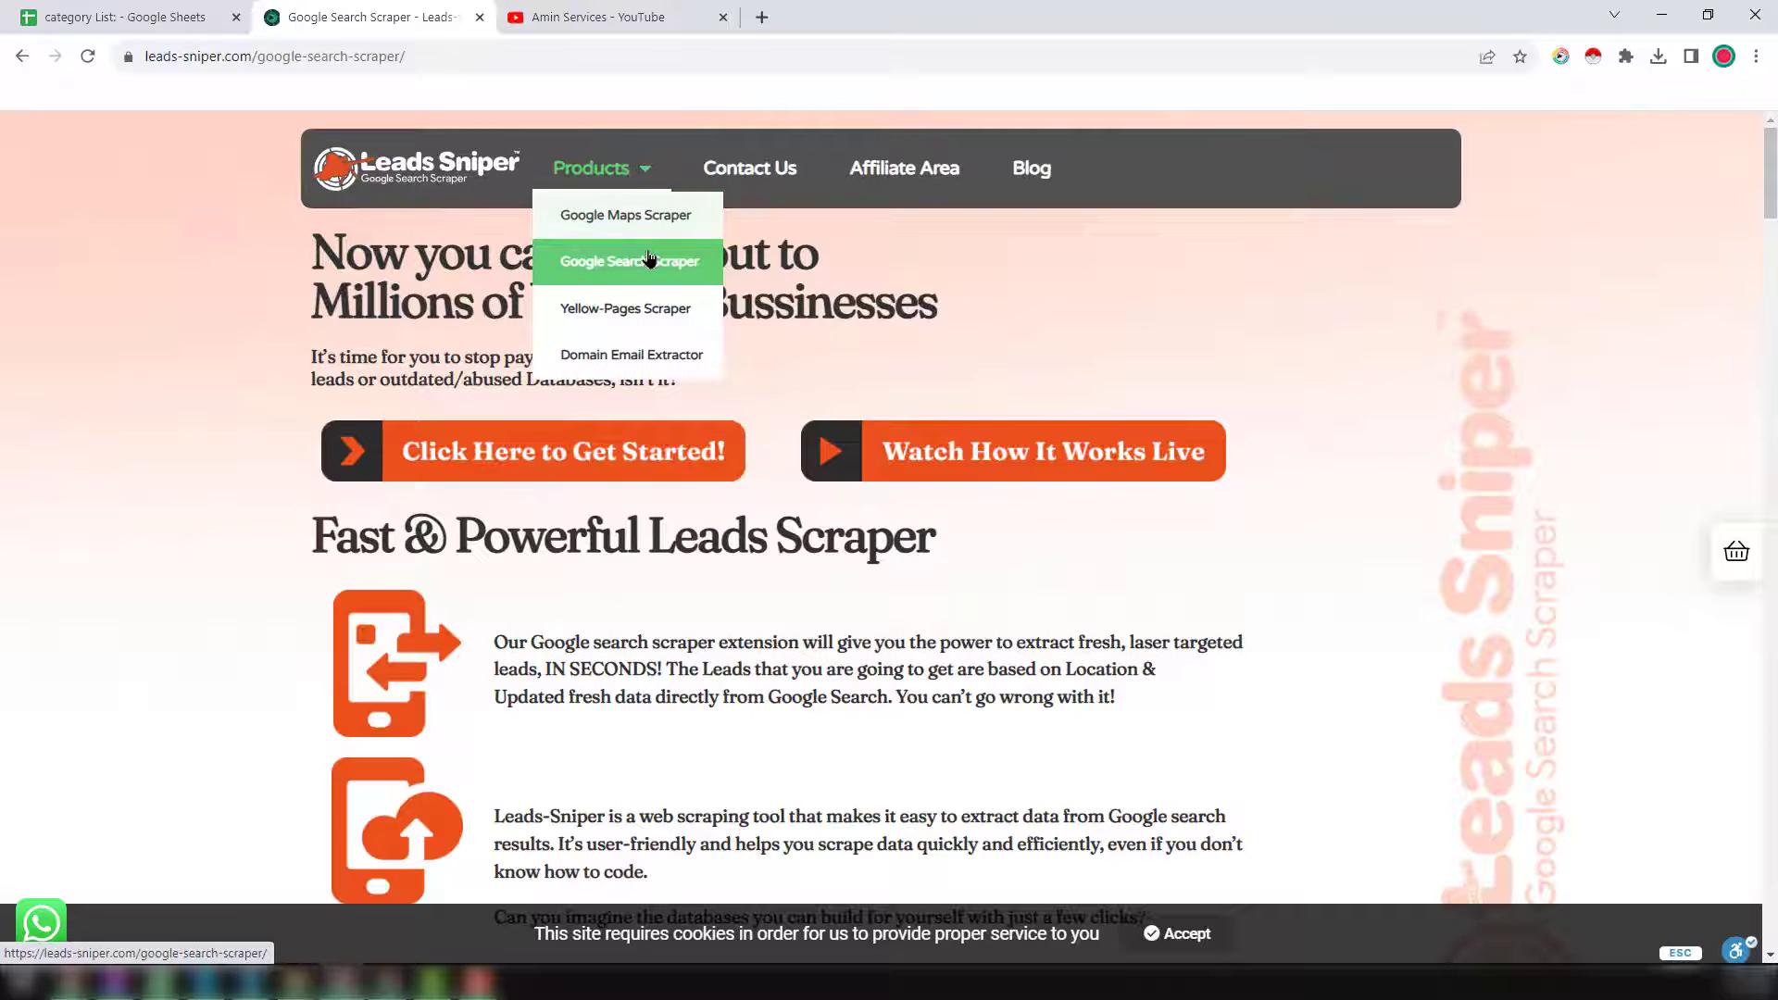
{"action": "scroll", "coordinate": [1172, 574], "scroll_direction": "down", "scroll_amount": 5}
{"action": "scroll", "coordinate": [1170, 573], "scroll_direction": "down", "scroll_amount": 9}
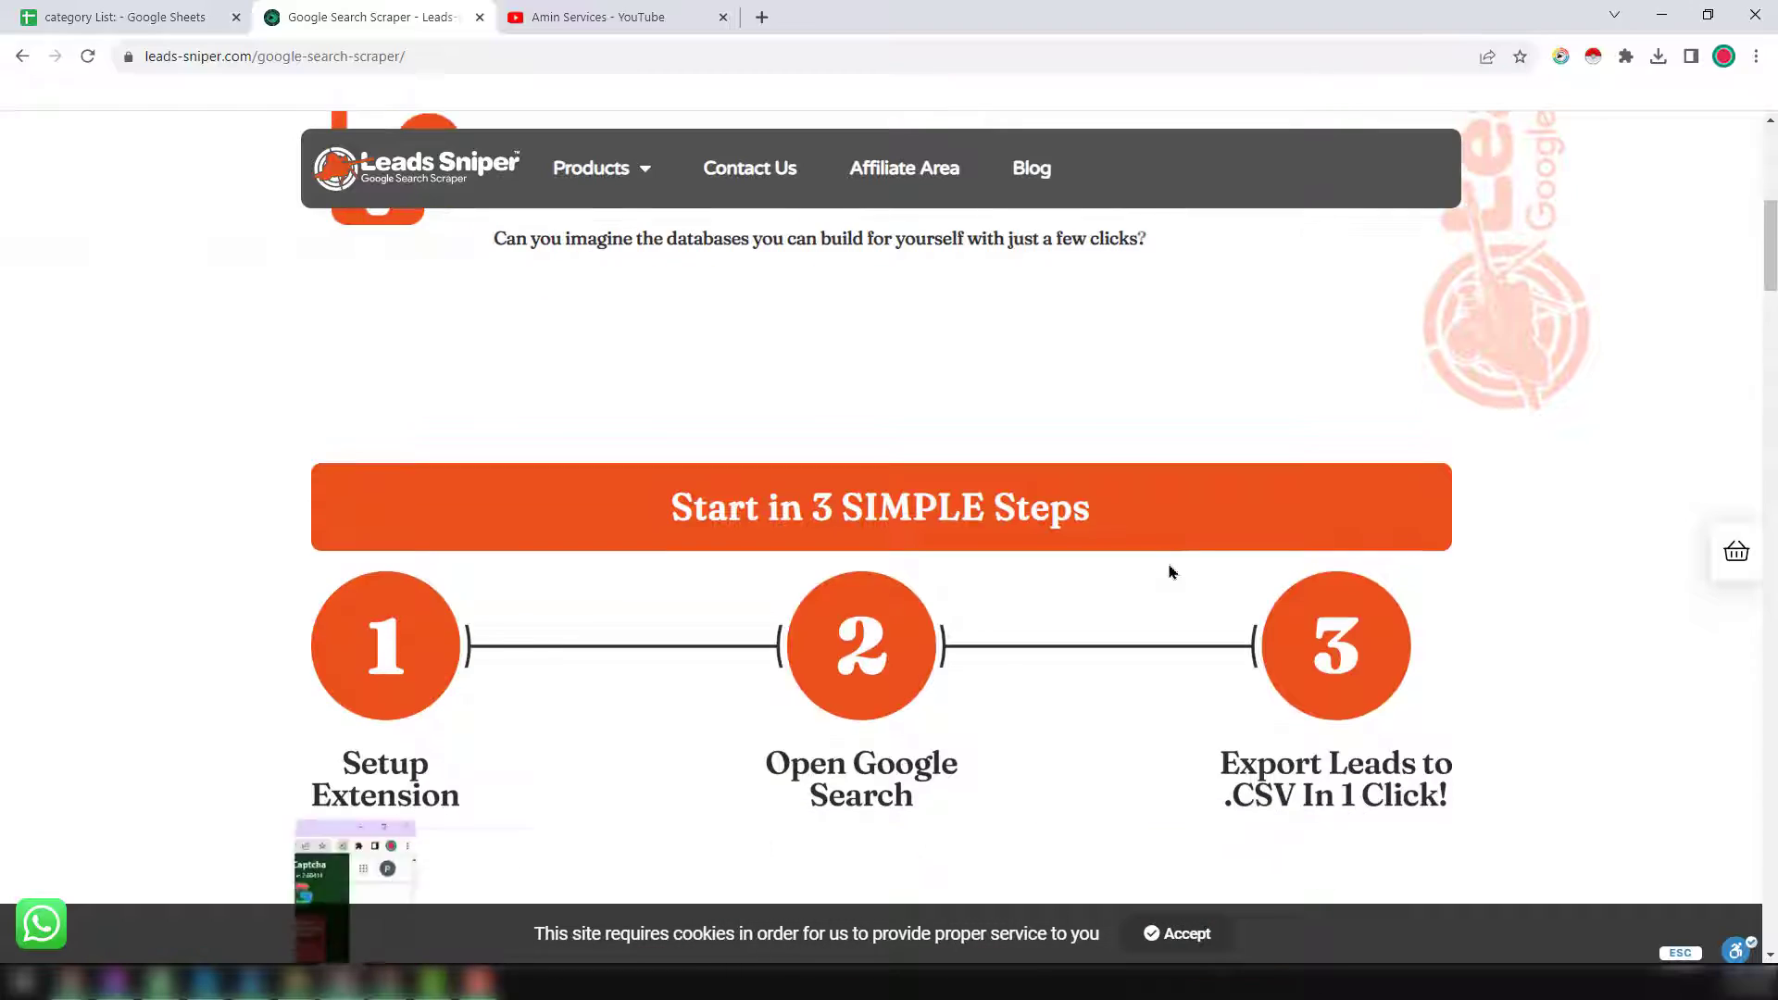
{"action": "scroll", "coordinate": [1167, 563], "scroll_direction": "down", "scroll_amount": 20}
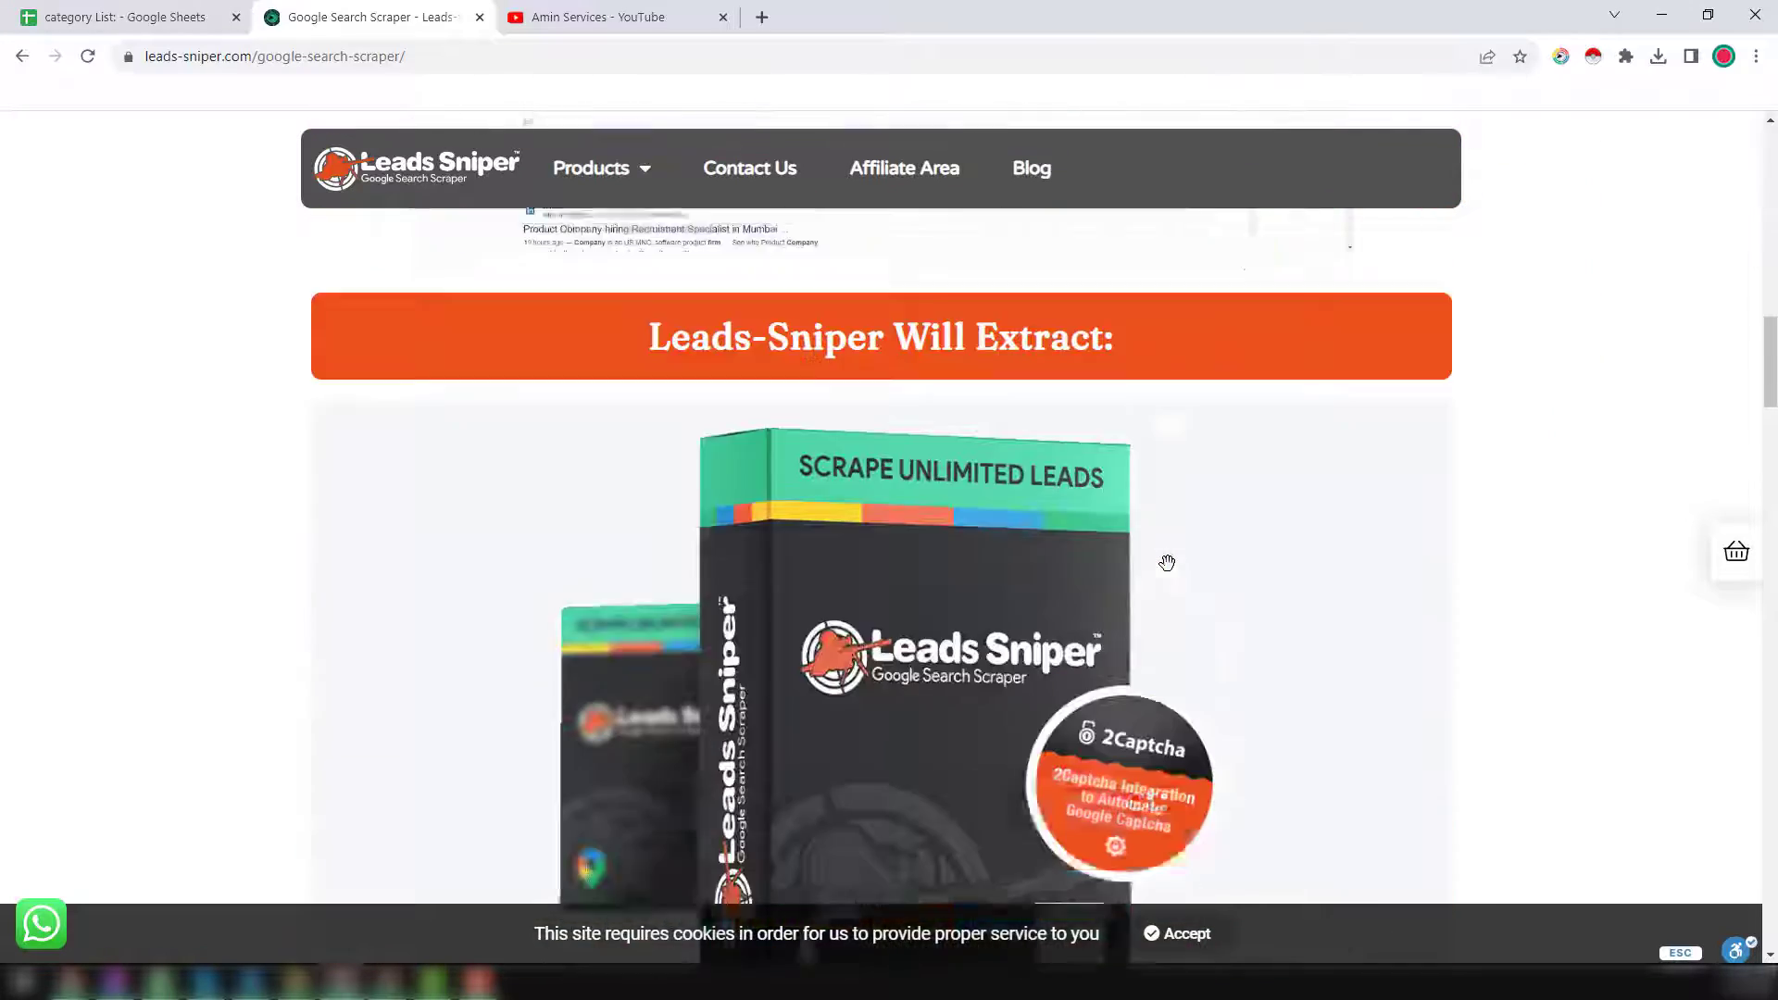
{"action": "scroll", "coordinate": [949, 516], "scroll_direction": "down", "scroll_amount": 15}
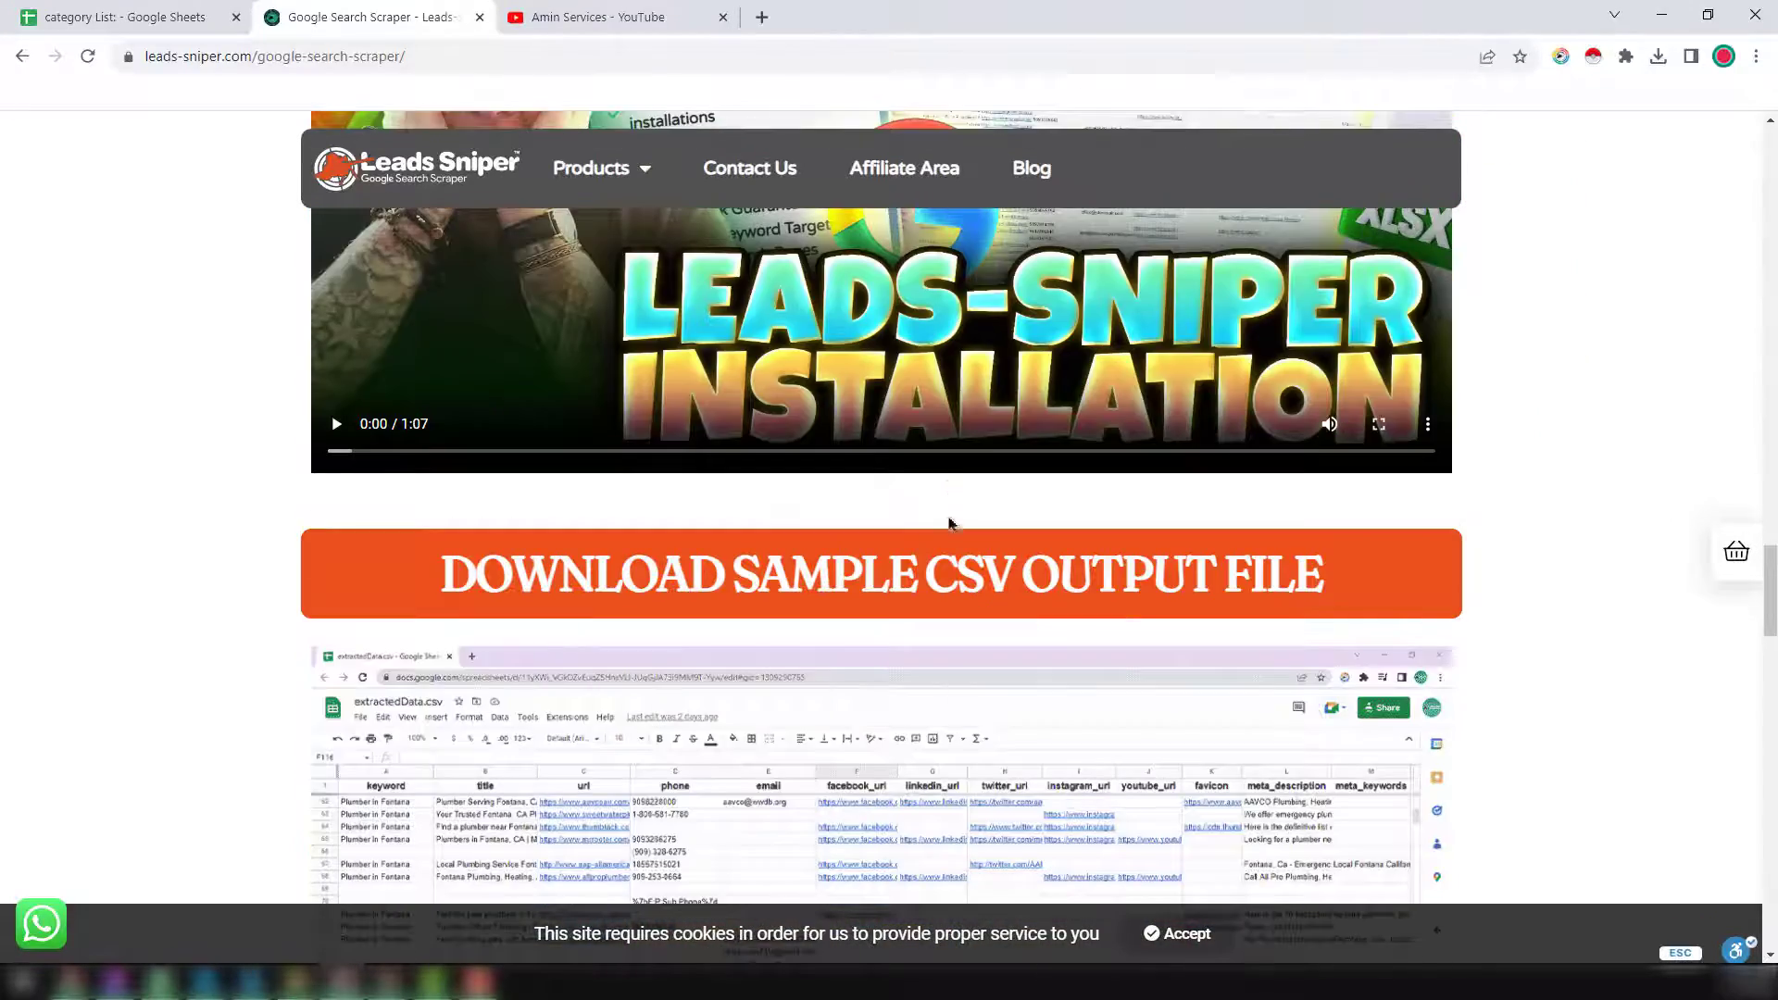
{"action": "scroll", "coordinate": [878, 463], "scroll_direction": "down", "scroll_amount": 8}
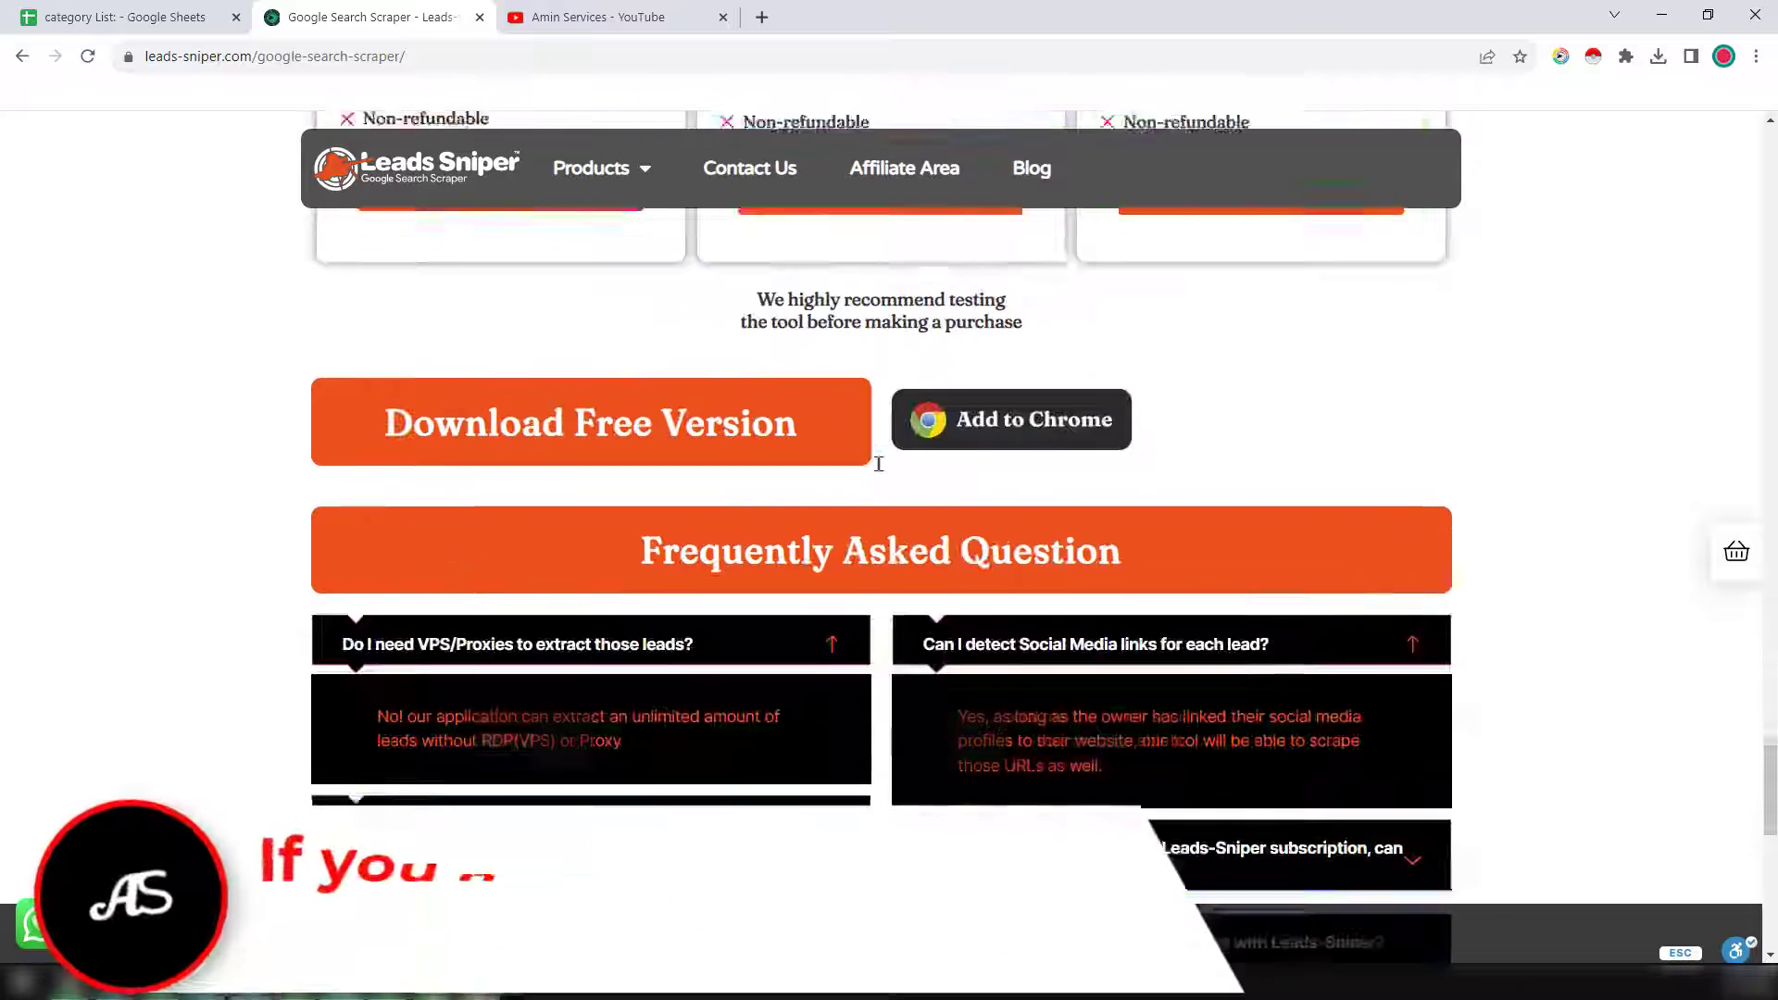
- Open the Installation and Tips guide and read through to the Developer mode steps
{"action": "left_click", "coordinate": [1032, 419]}
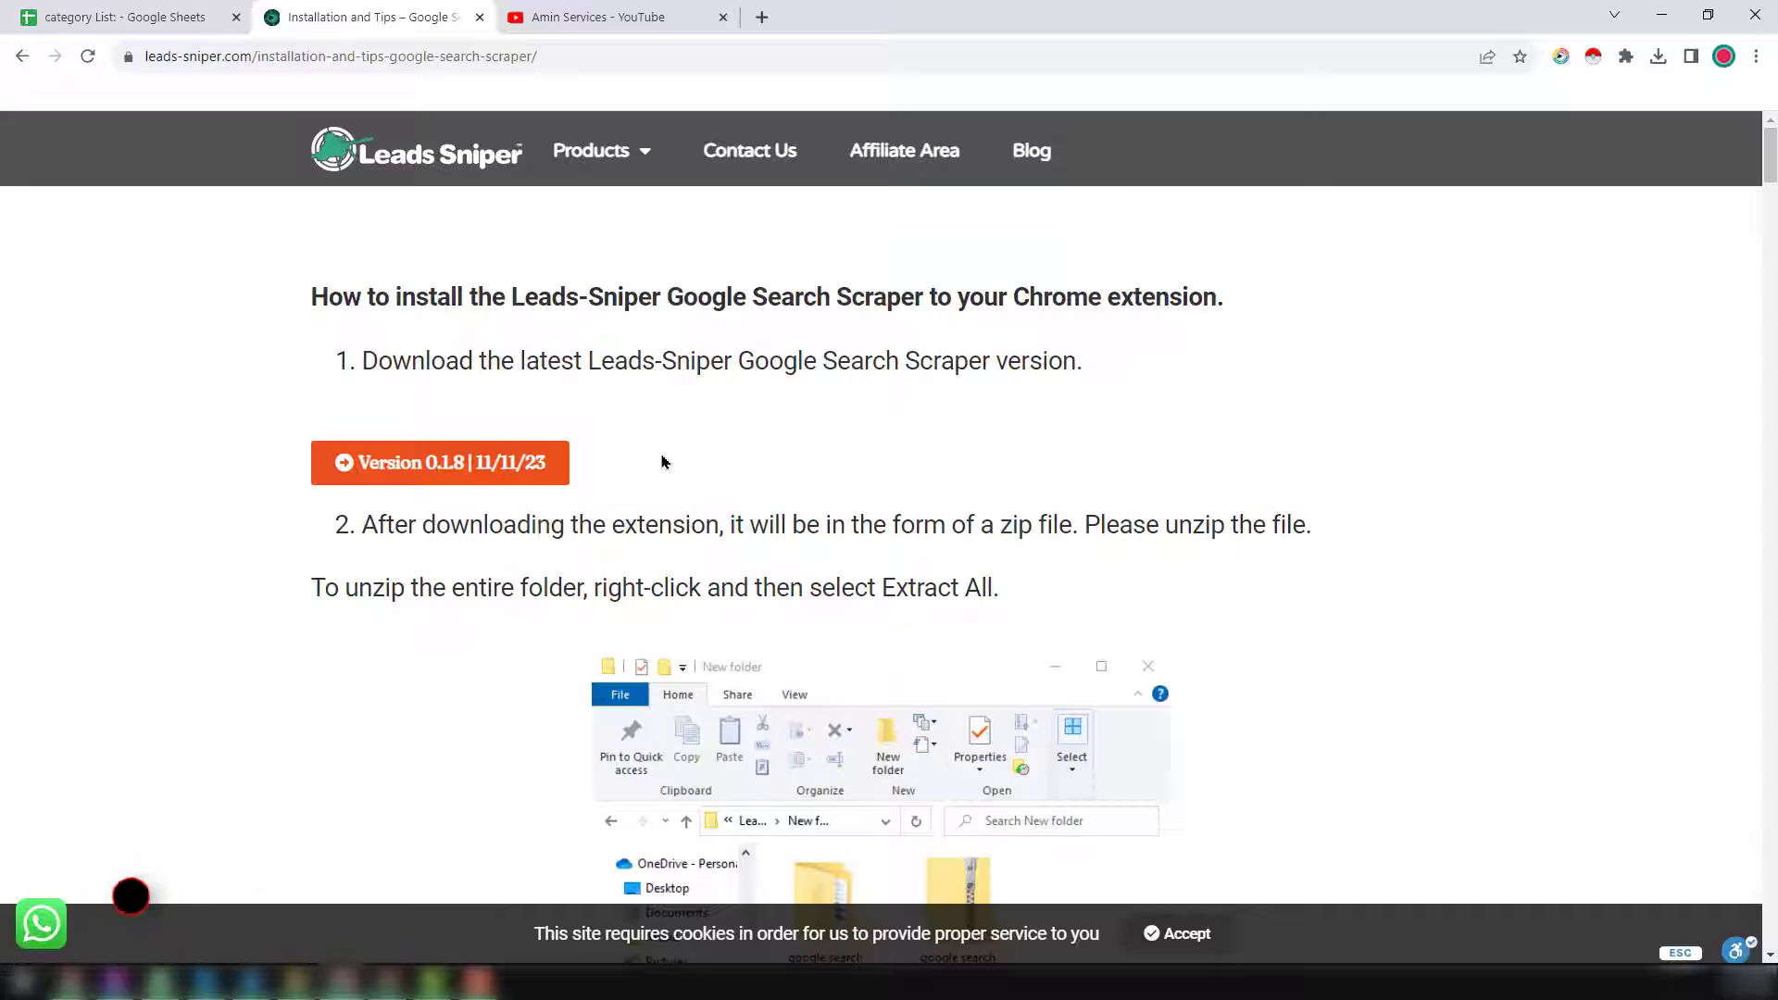
{"action": "scroll", "coordinate": [663, 463], "scroll_direction": "down", "scroll_amount": 7}
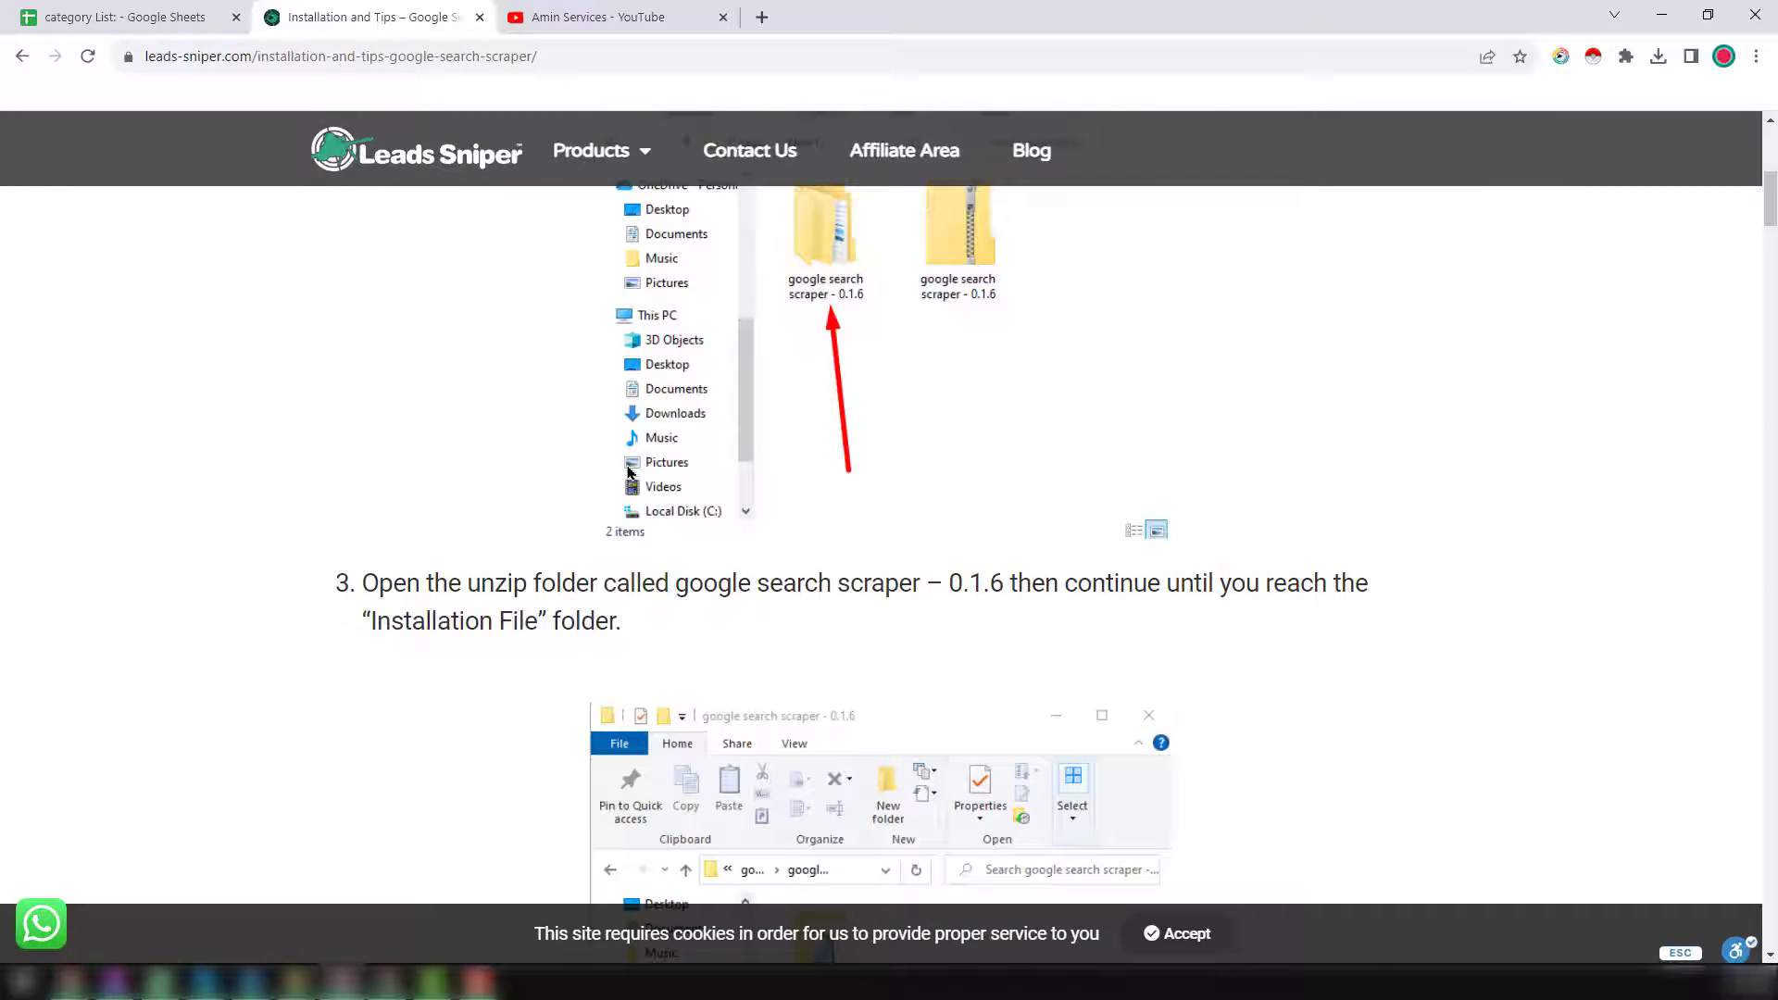
{"action": "scroll", "coordinate": [628, 472], "scroll_direction": "down", "scroll_amount": 4}
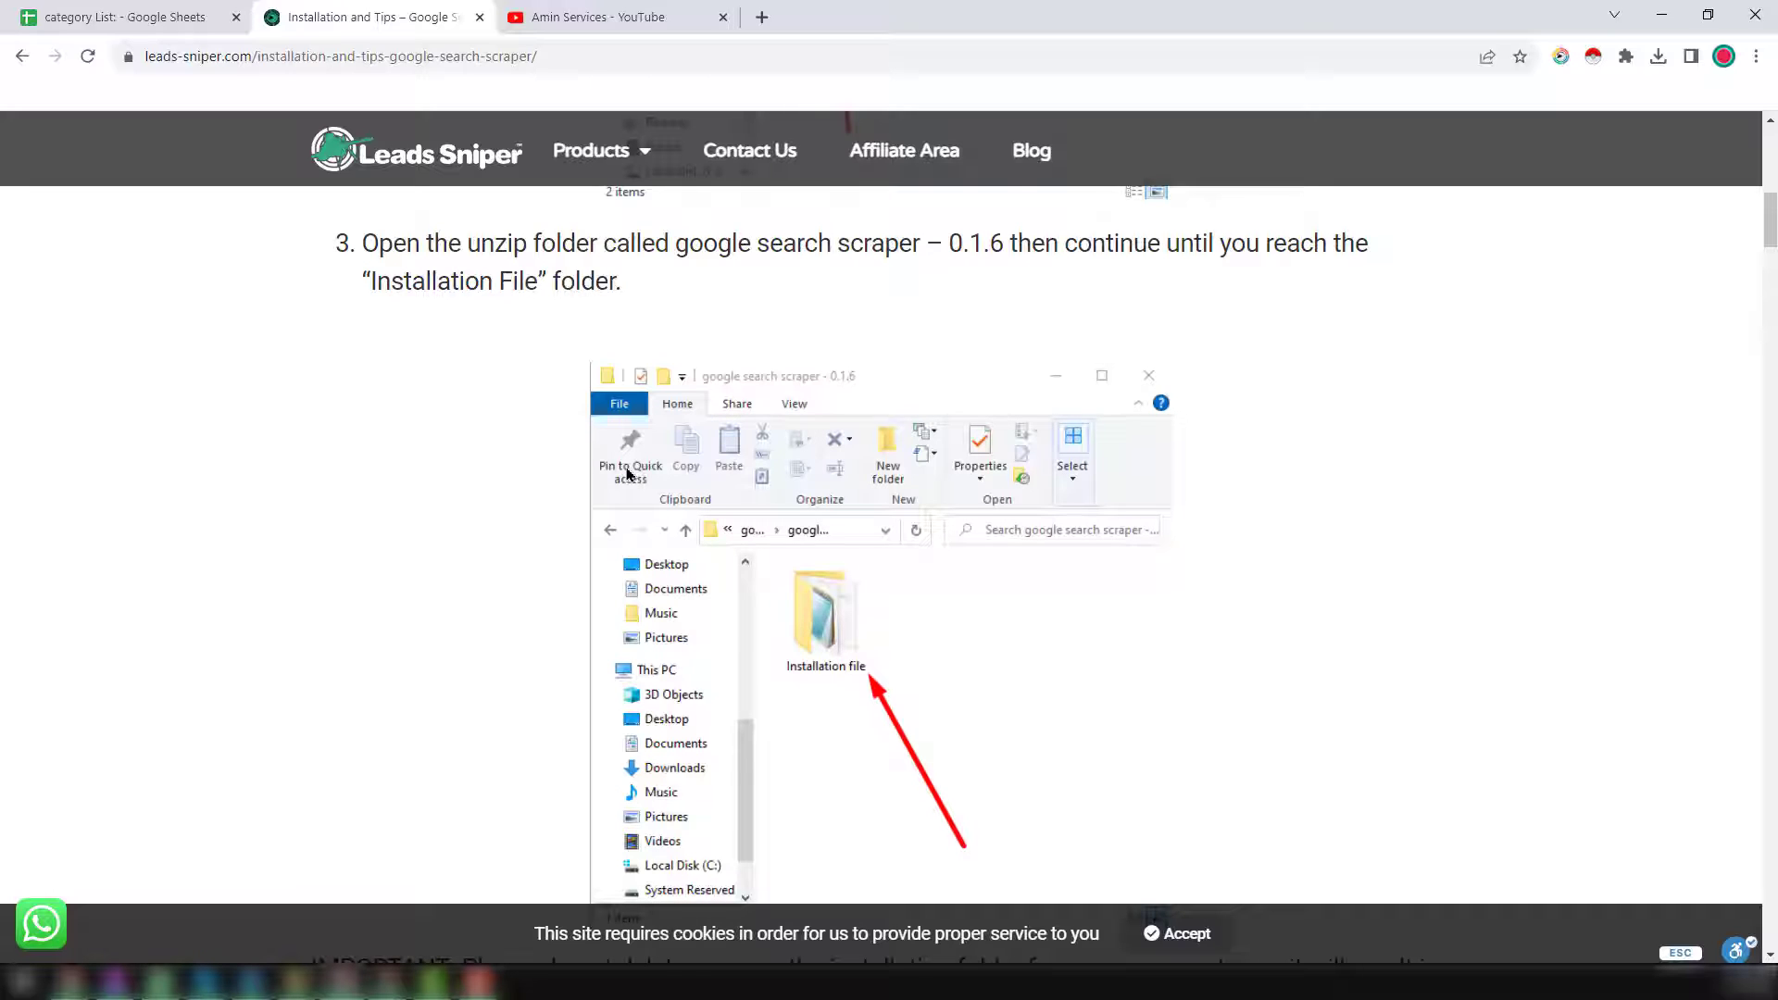
{"action": "scroll", "coordinate": [628, 475], "scroll_direction": "down", "scroll_amount": 12}
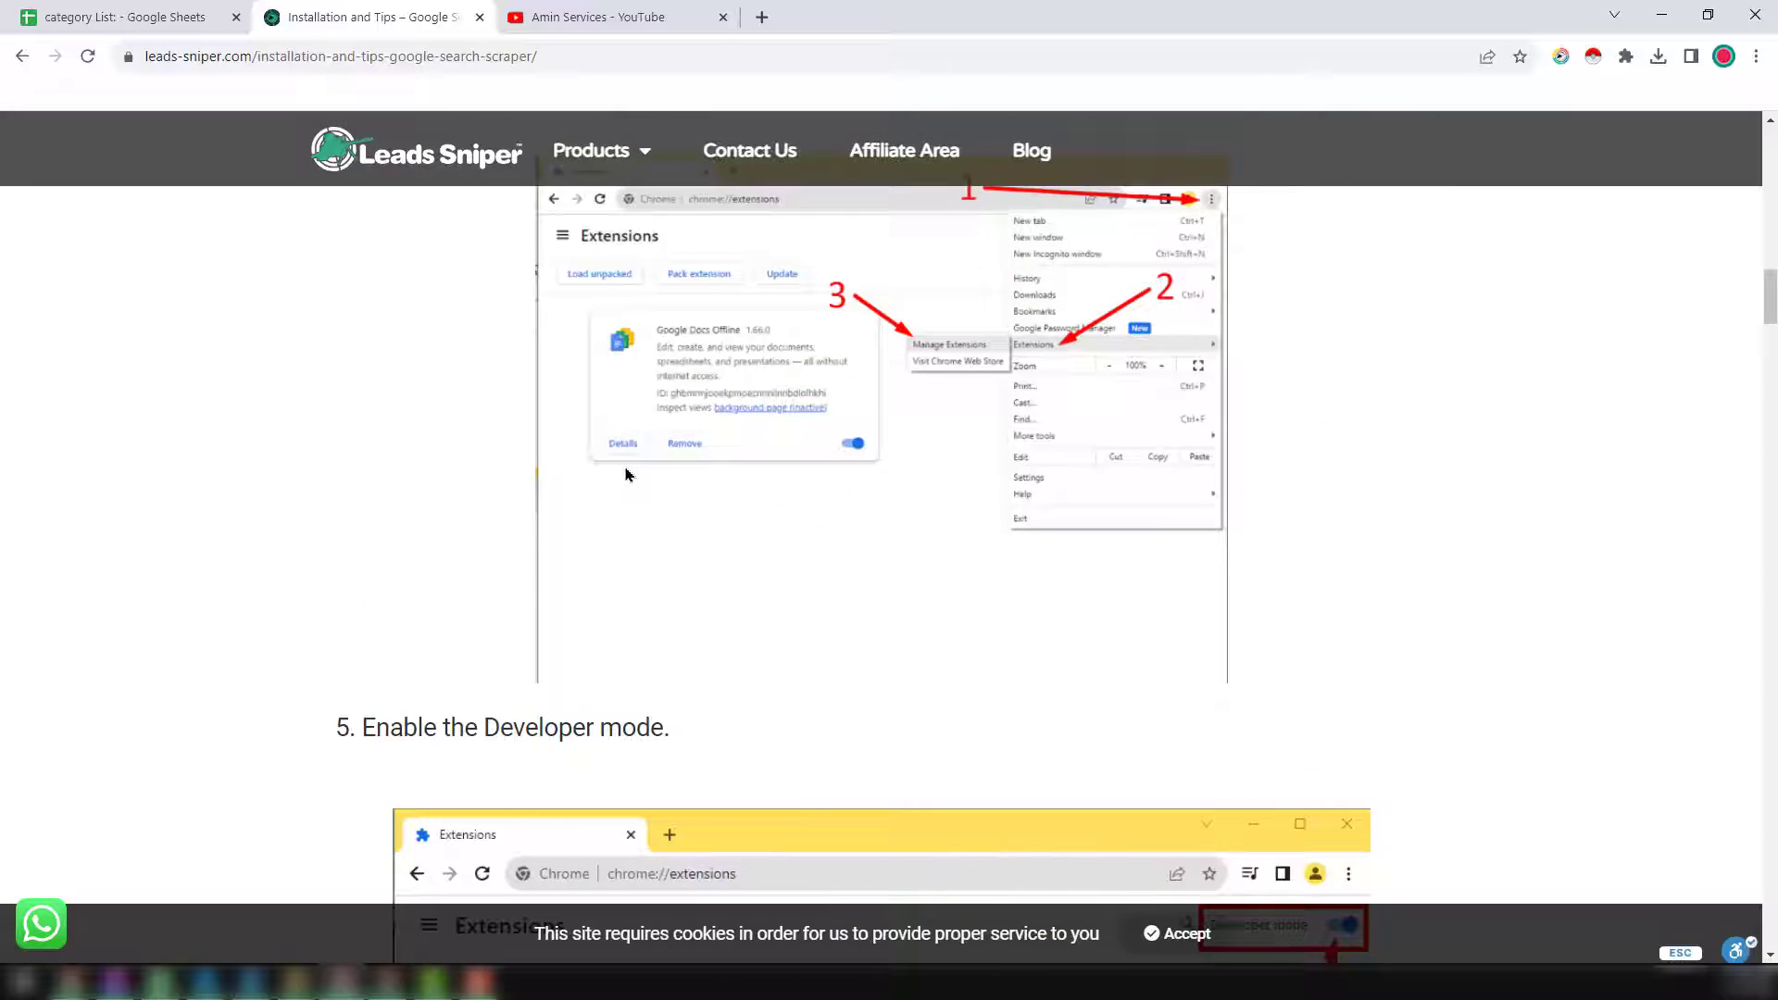
{"action": "scroll", "coordinate": [721, 457], "scroll_direction": "down", "scroll_amount": 8}
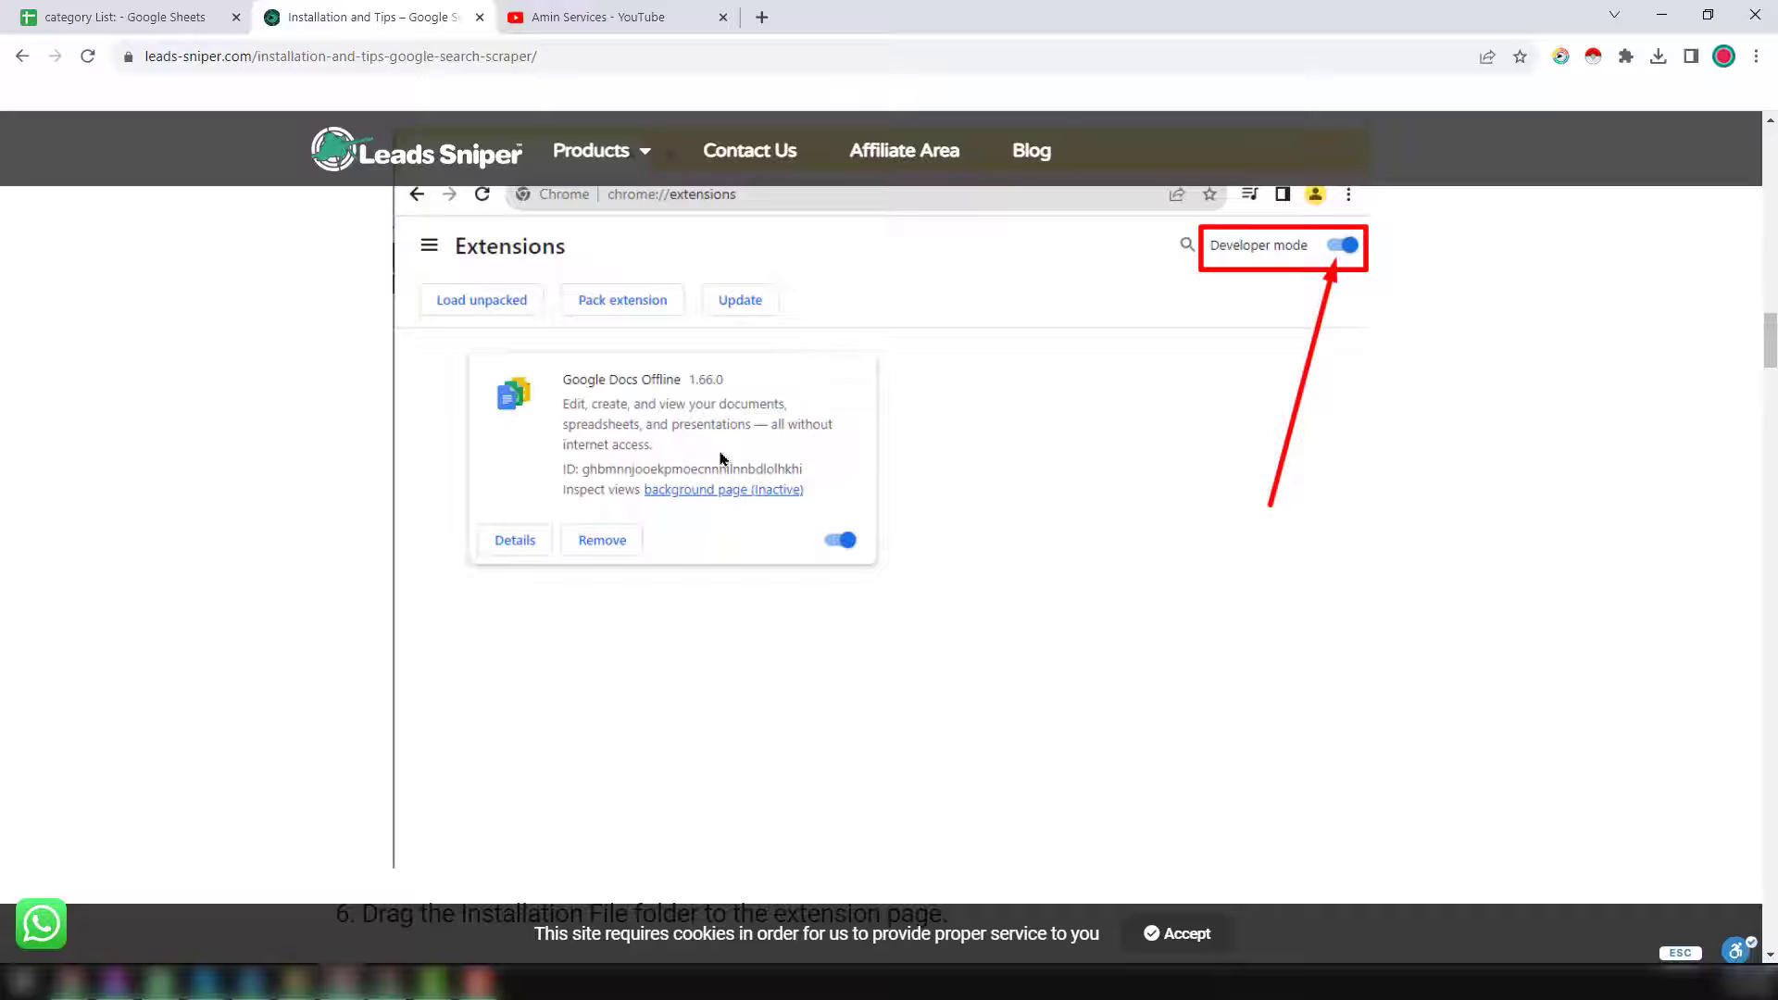
{"action": "left_click", "coordinate": [104, 13]}
- Check the Keywords 1 formulas that join 'law firm' with each city name
{"action": "scroll", "coordinate": [663, 481], "scroll_direction": "up", "scroll_amount": 3}
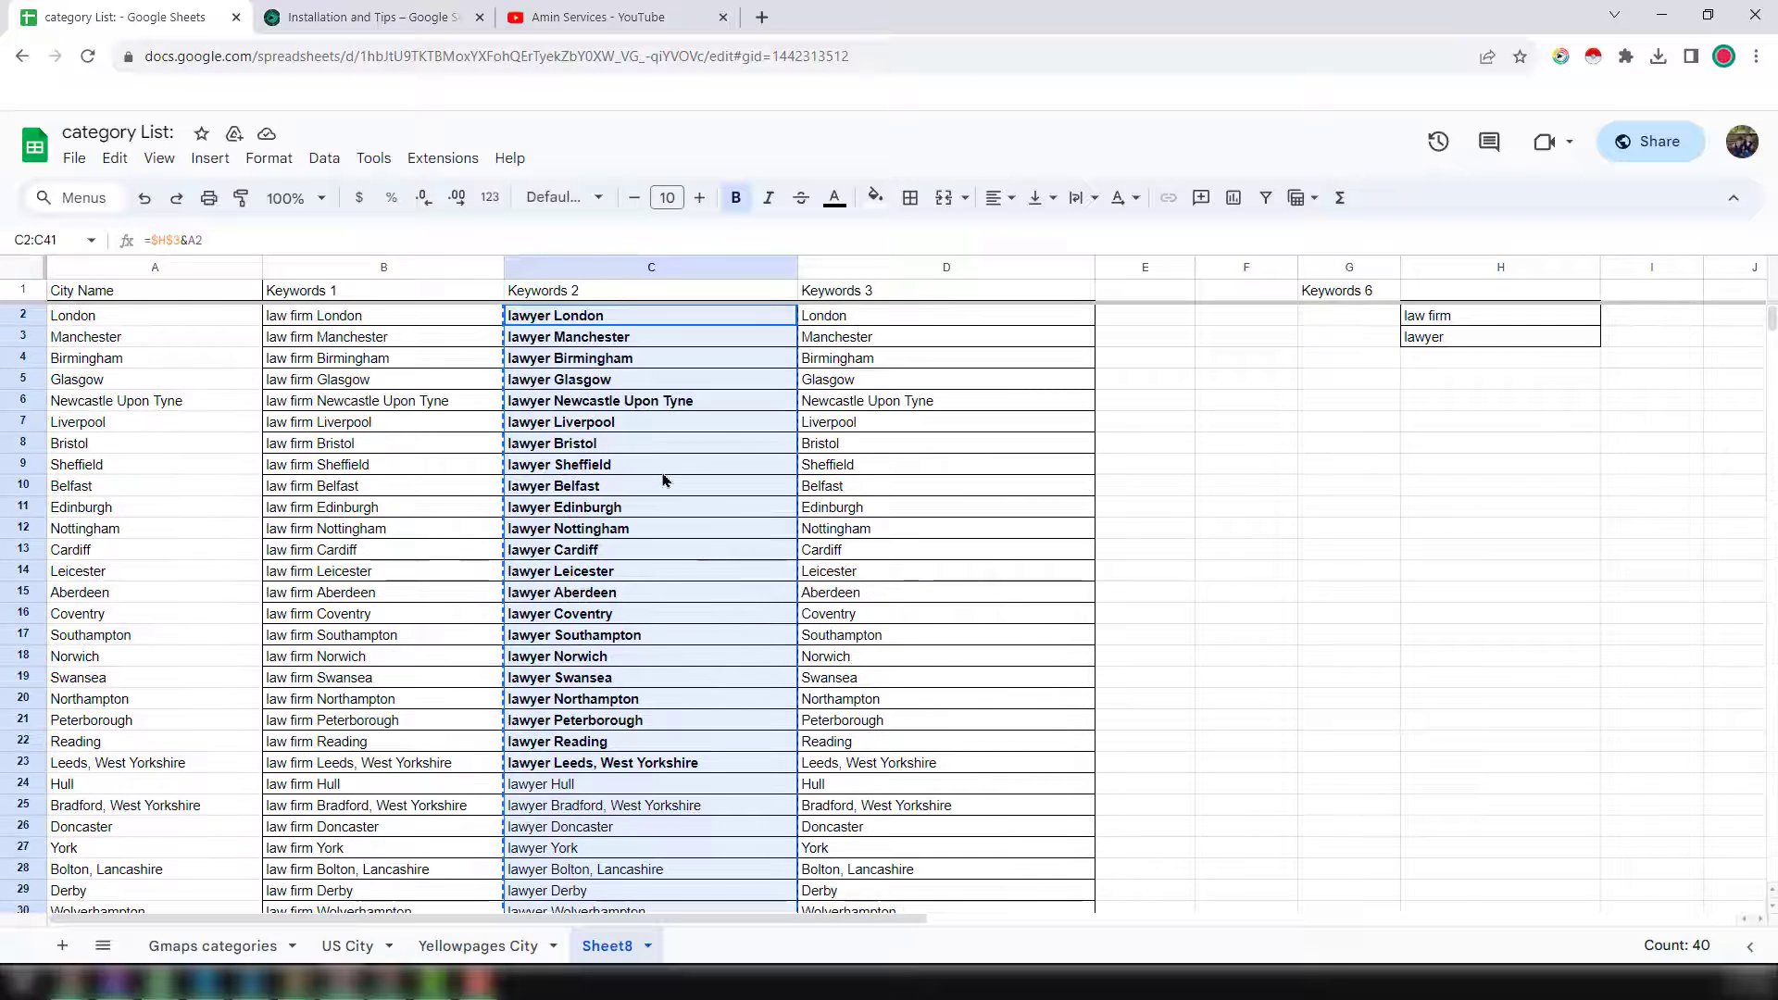
{"action": "left_click", "coordinate": [468, 318]}
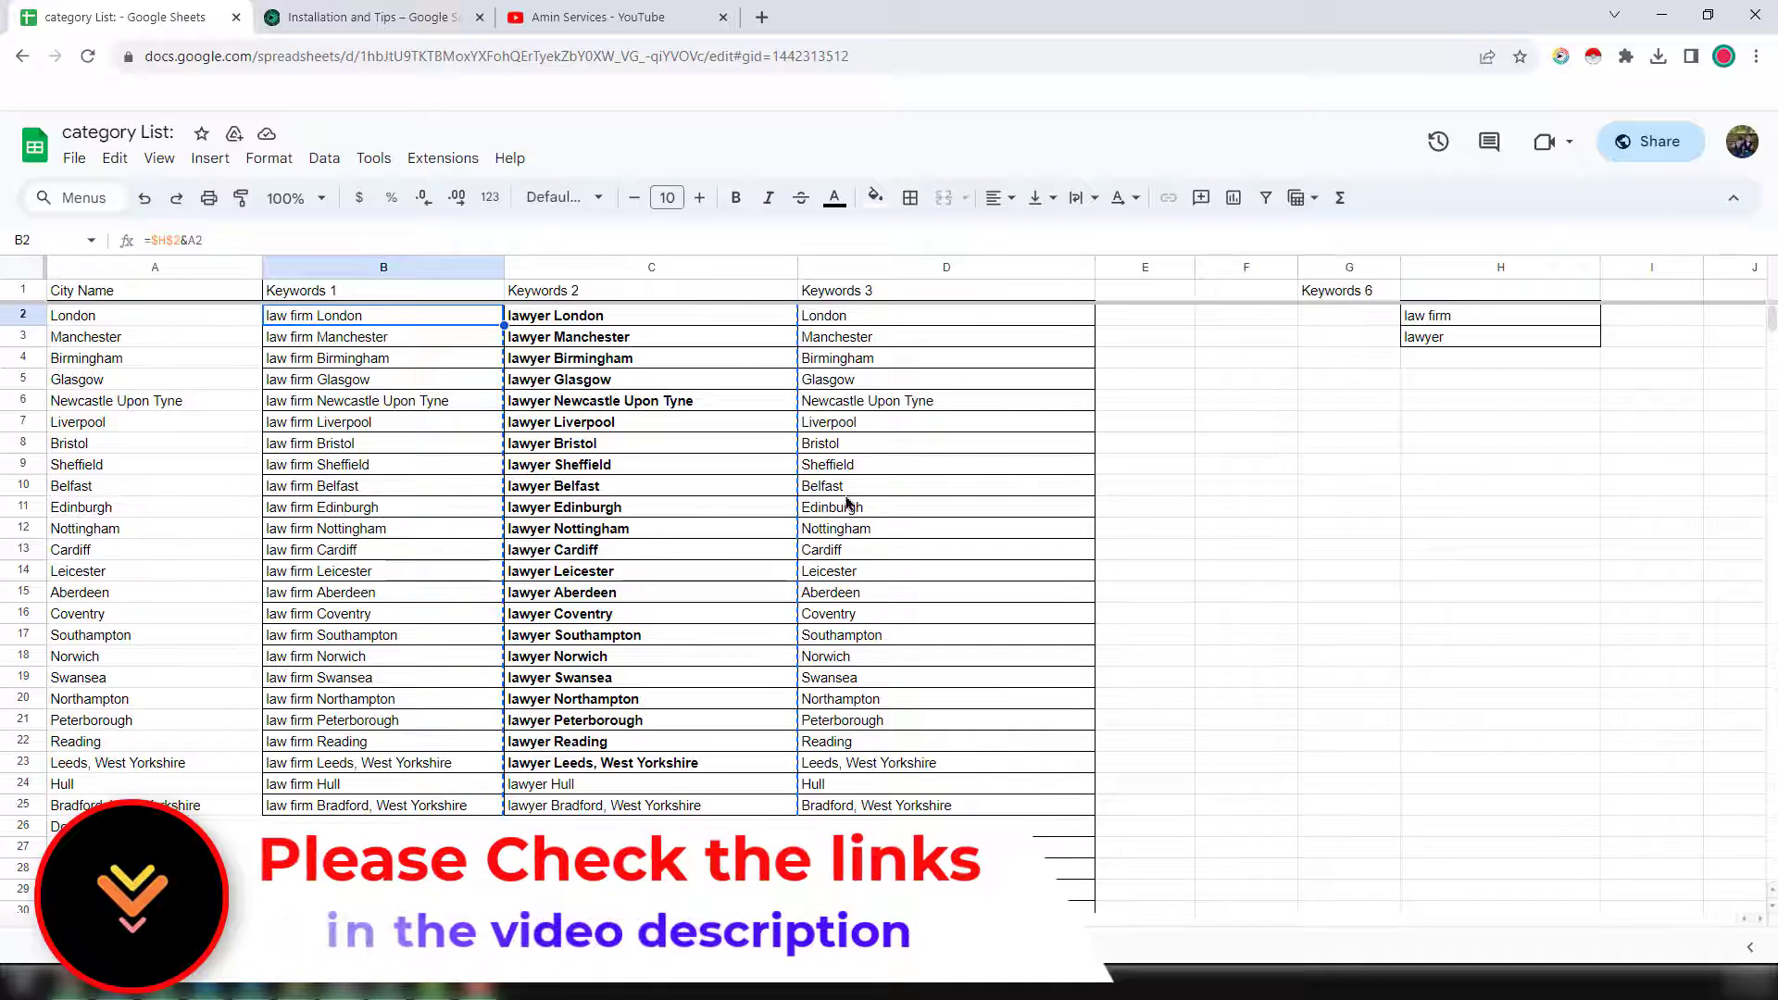
{"action": "left_click", "coordinate": [1450, 324]}
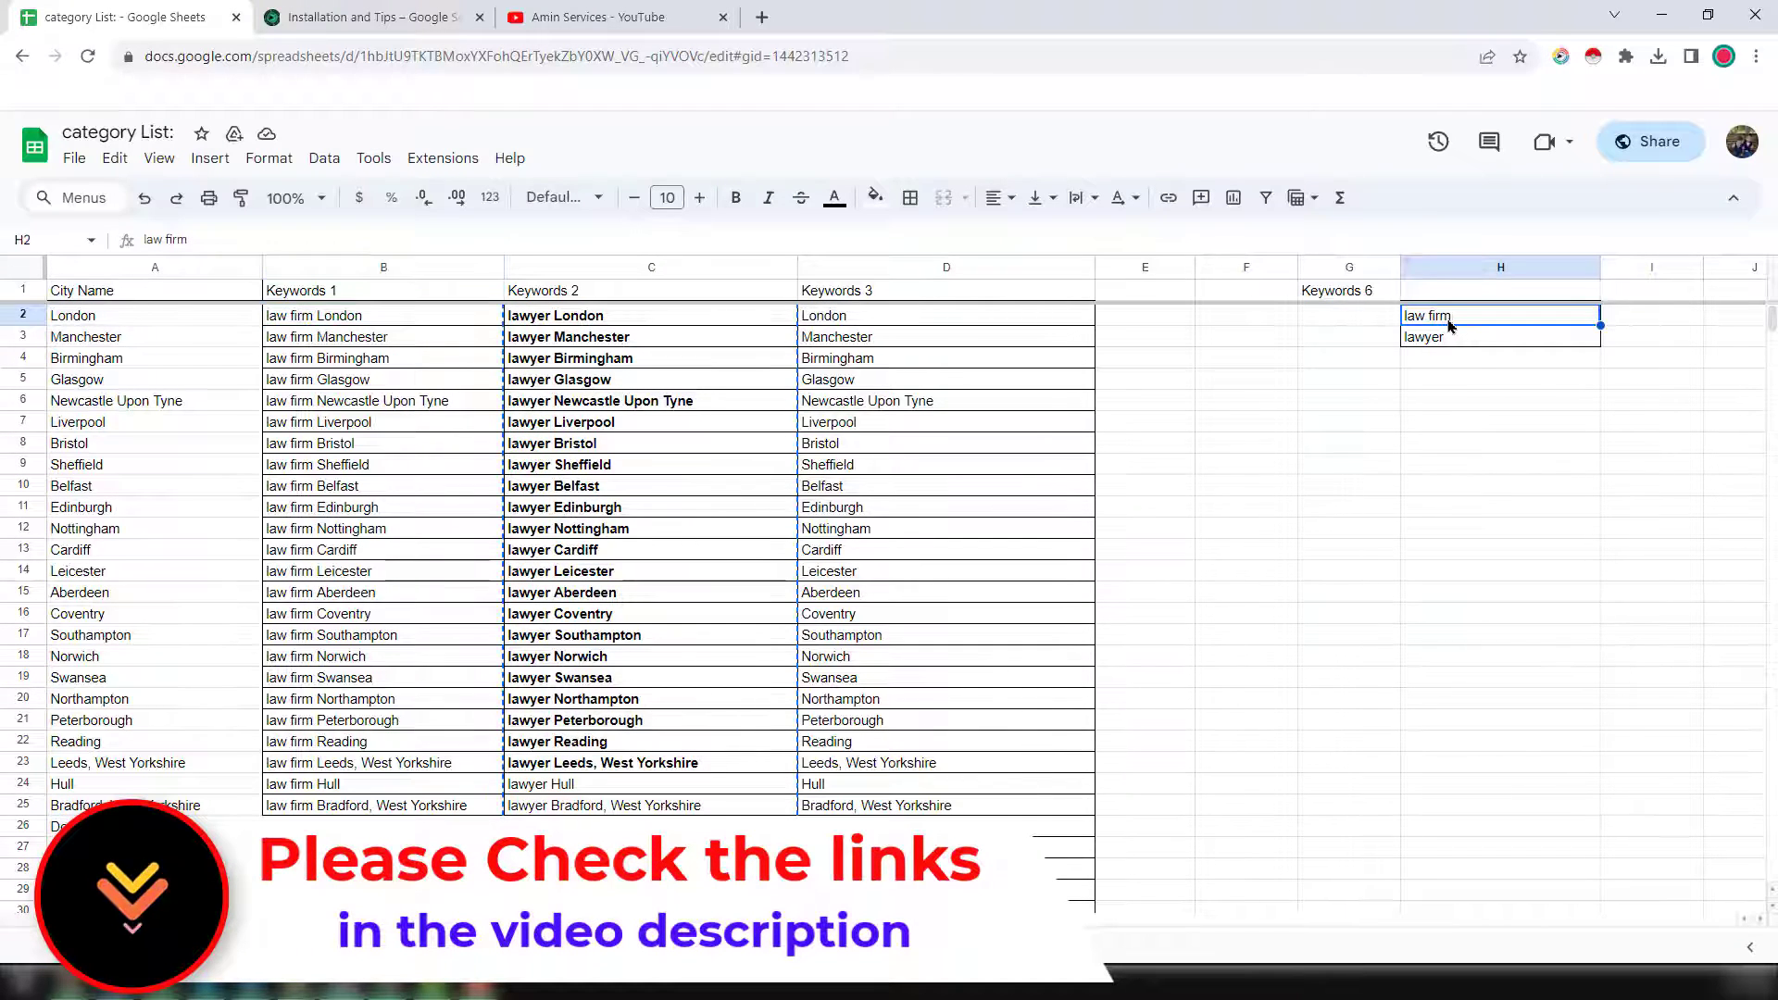
{"action": "left_click", "coordinate": [164, 268]}
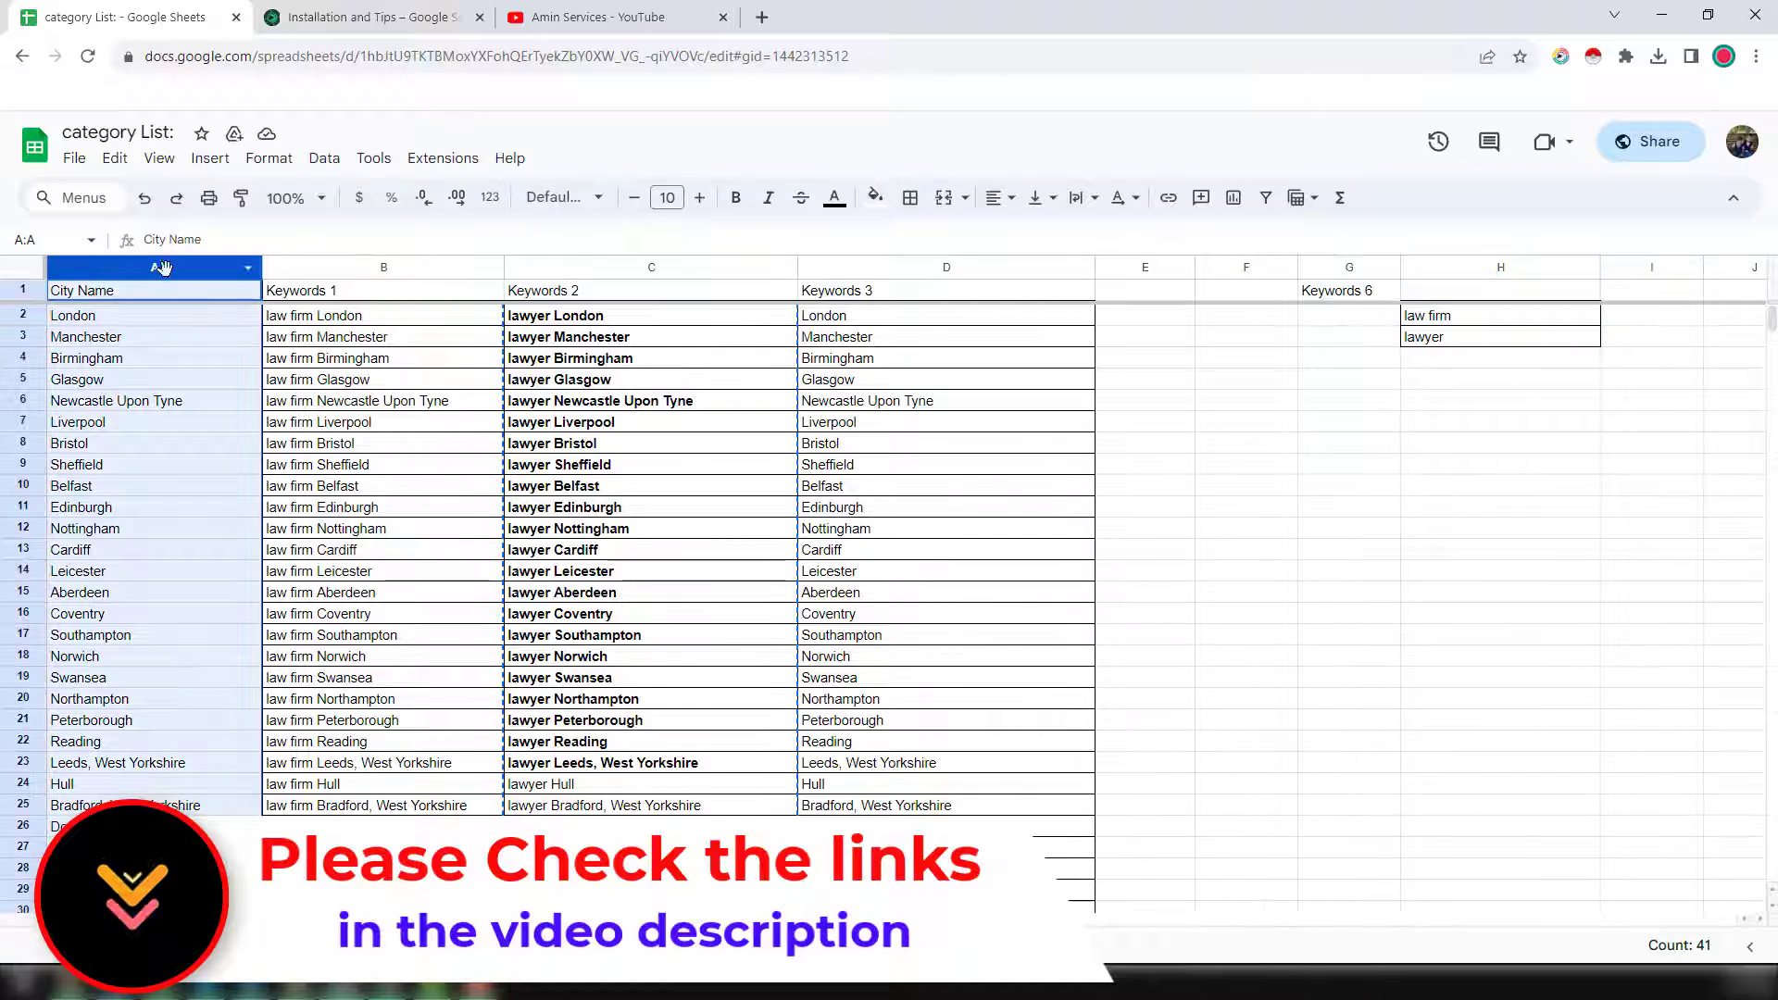
{"action": "left_click", "coordinate": [407, 270]}
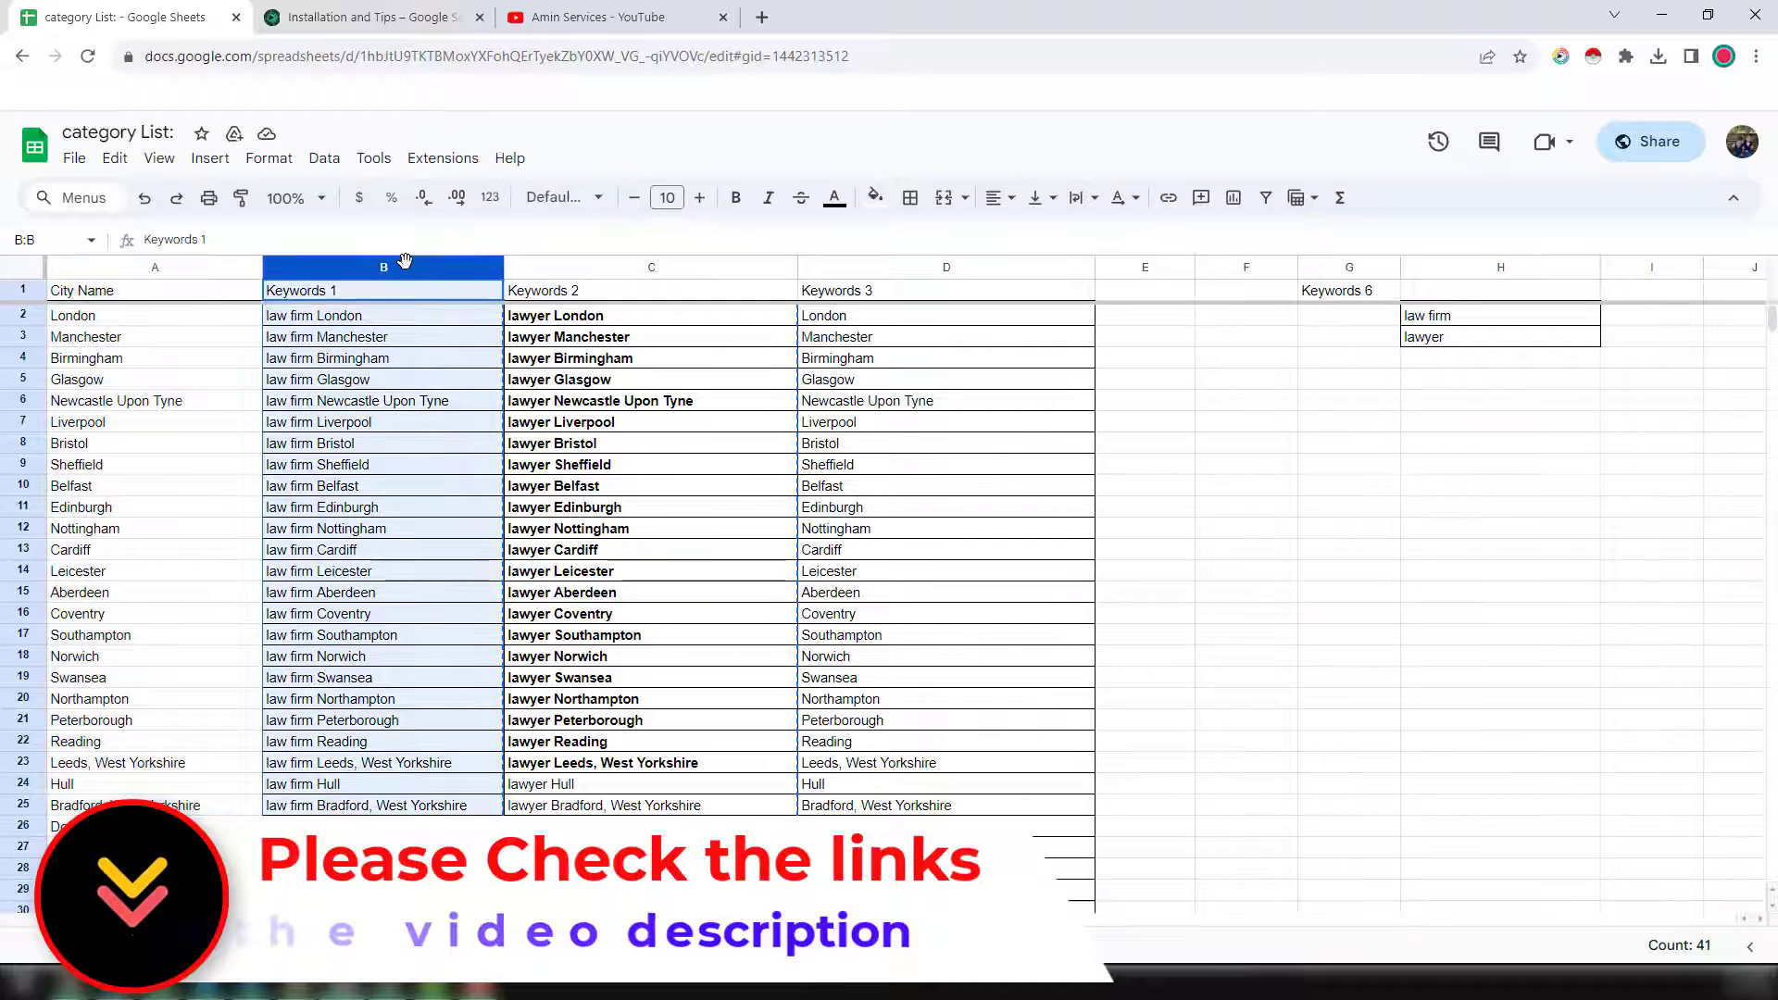
- Copy the 40 law firm keywords in B2:B41 of Sheet8
{"action": "left_click", "coordinate": [418, 319]}
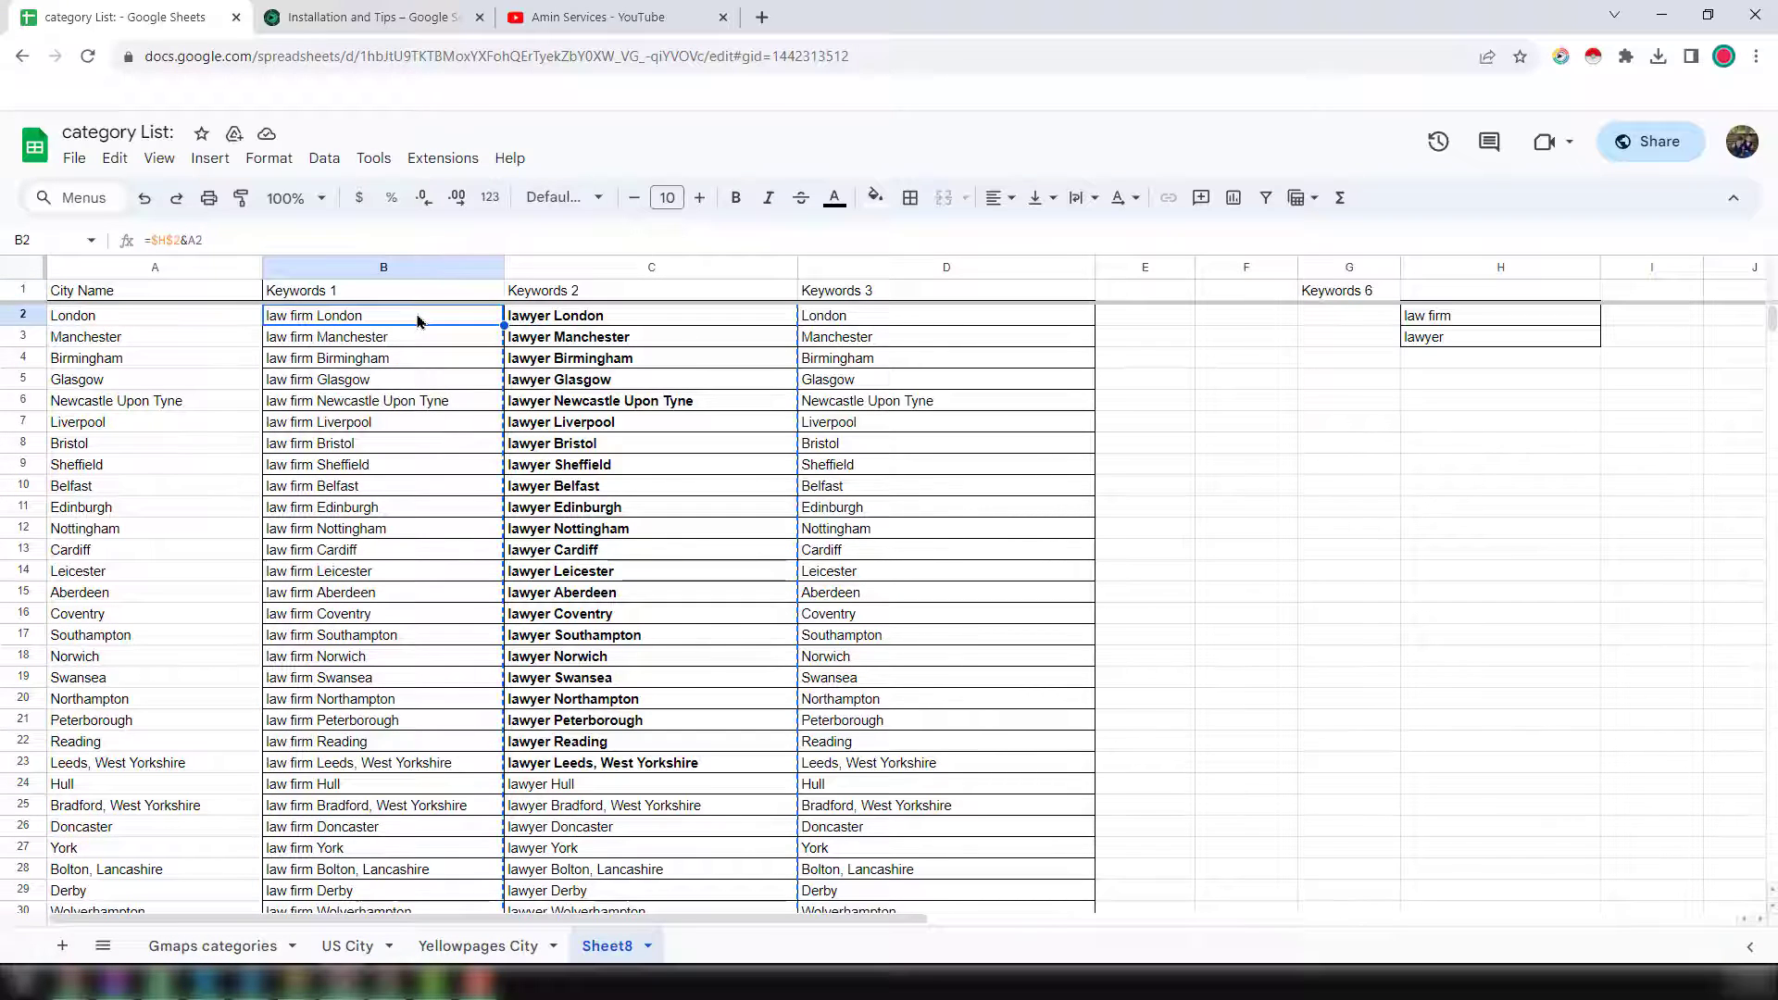
{"action": "scroll", "coordinate": [370, 615], "scroll_direction": "down", "scroll_amount": 7}
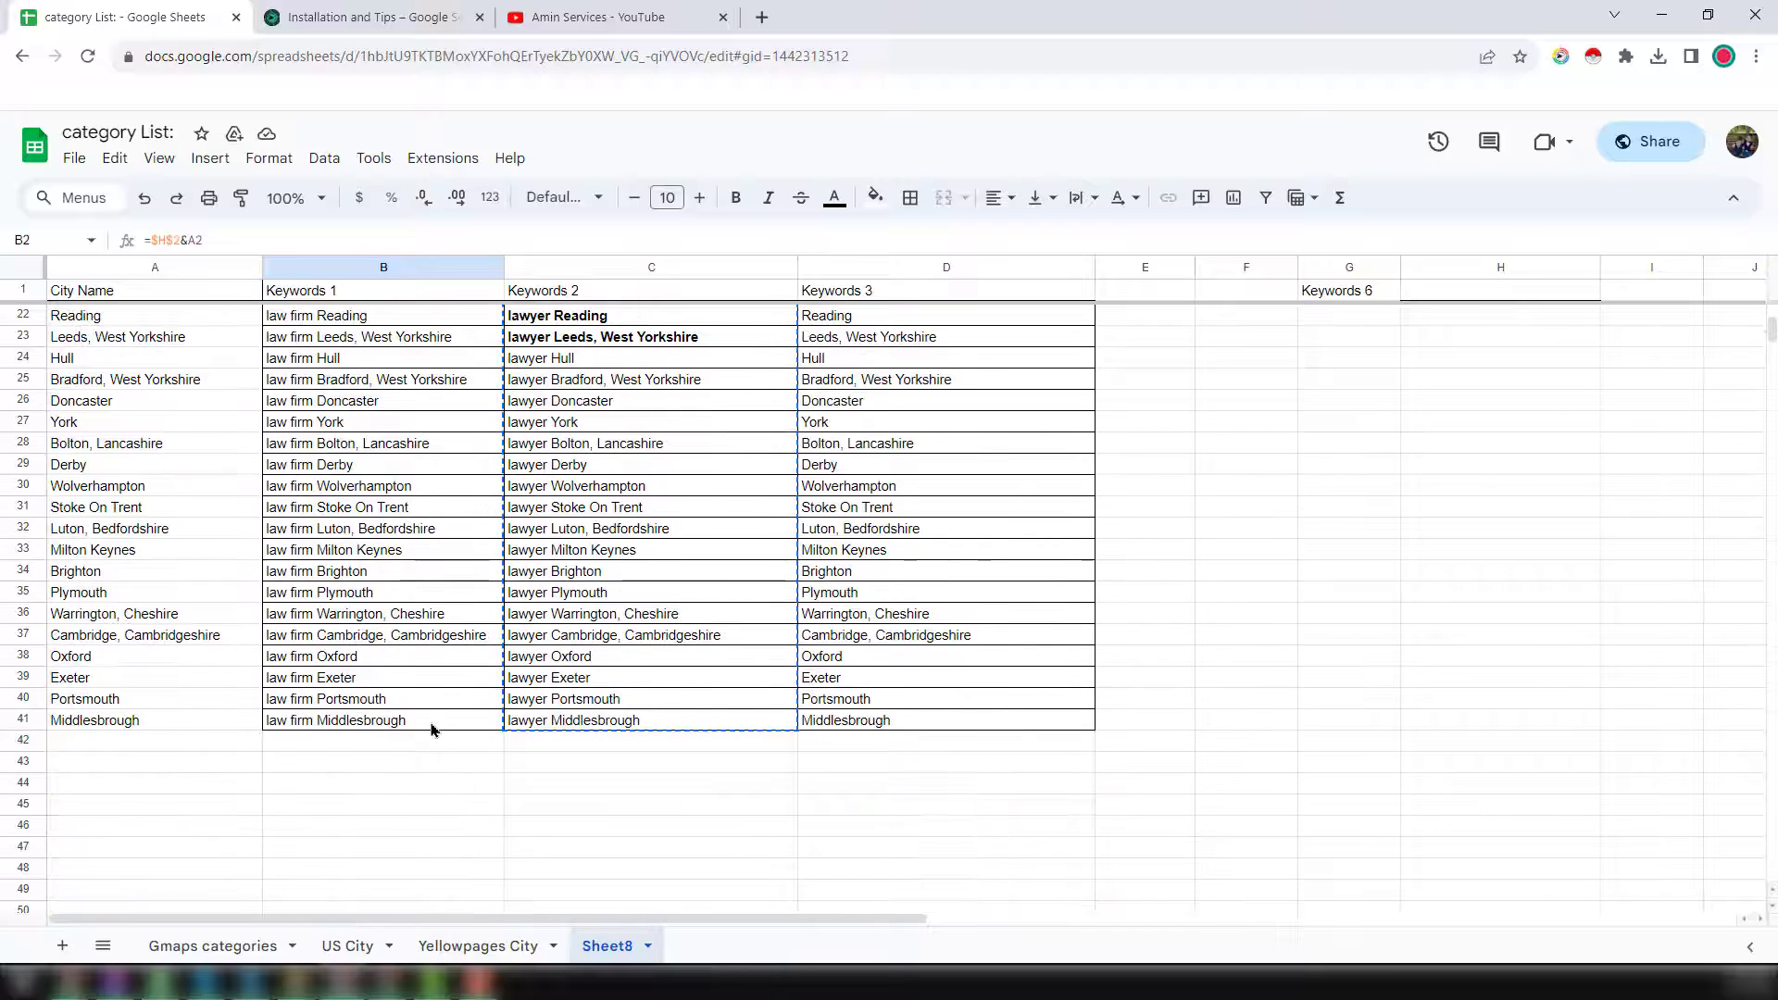
{"action": "left_click", "coordinate": [430, 727], "text": "shift"}
{"action": "key", "text": "ctrl+c"}
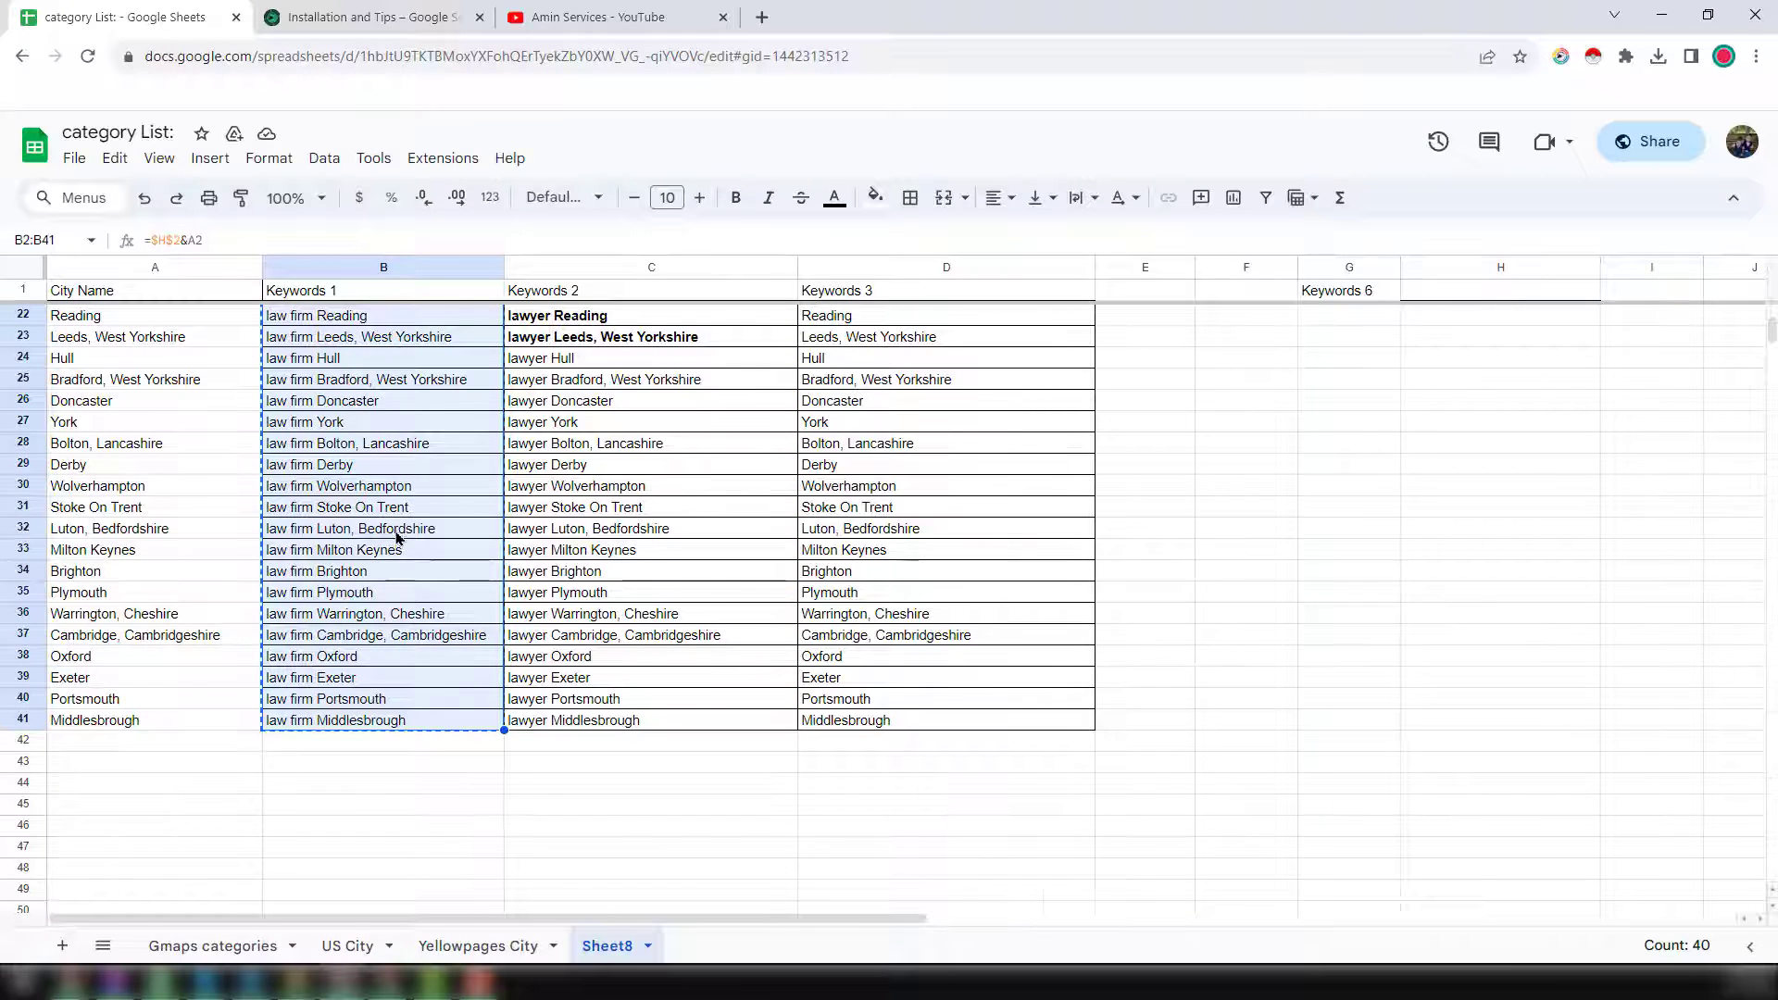
{"action": "scroll", "coordinate": [397, 535], "scroll_direction": "up", "scroll_amount": 7}
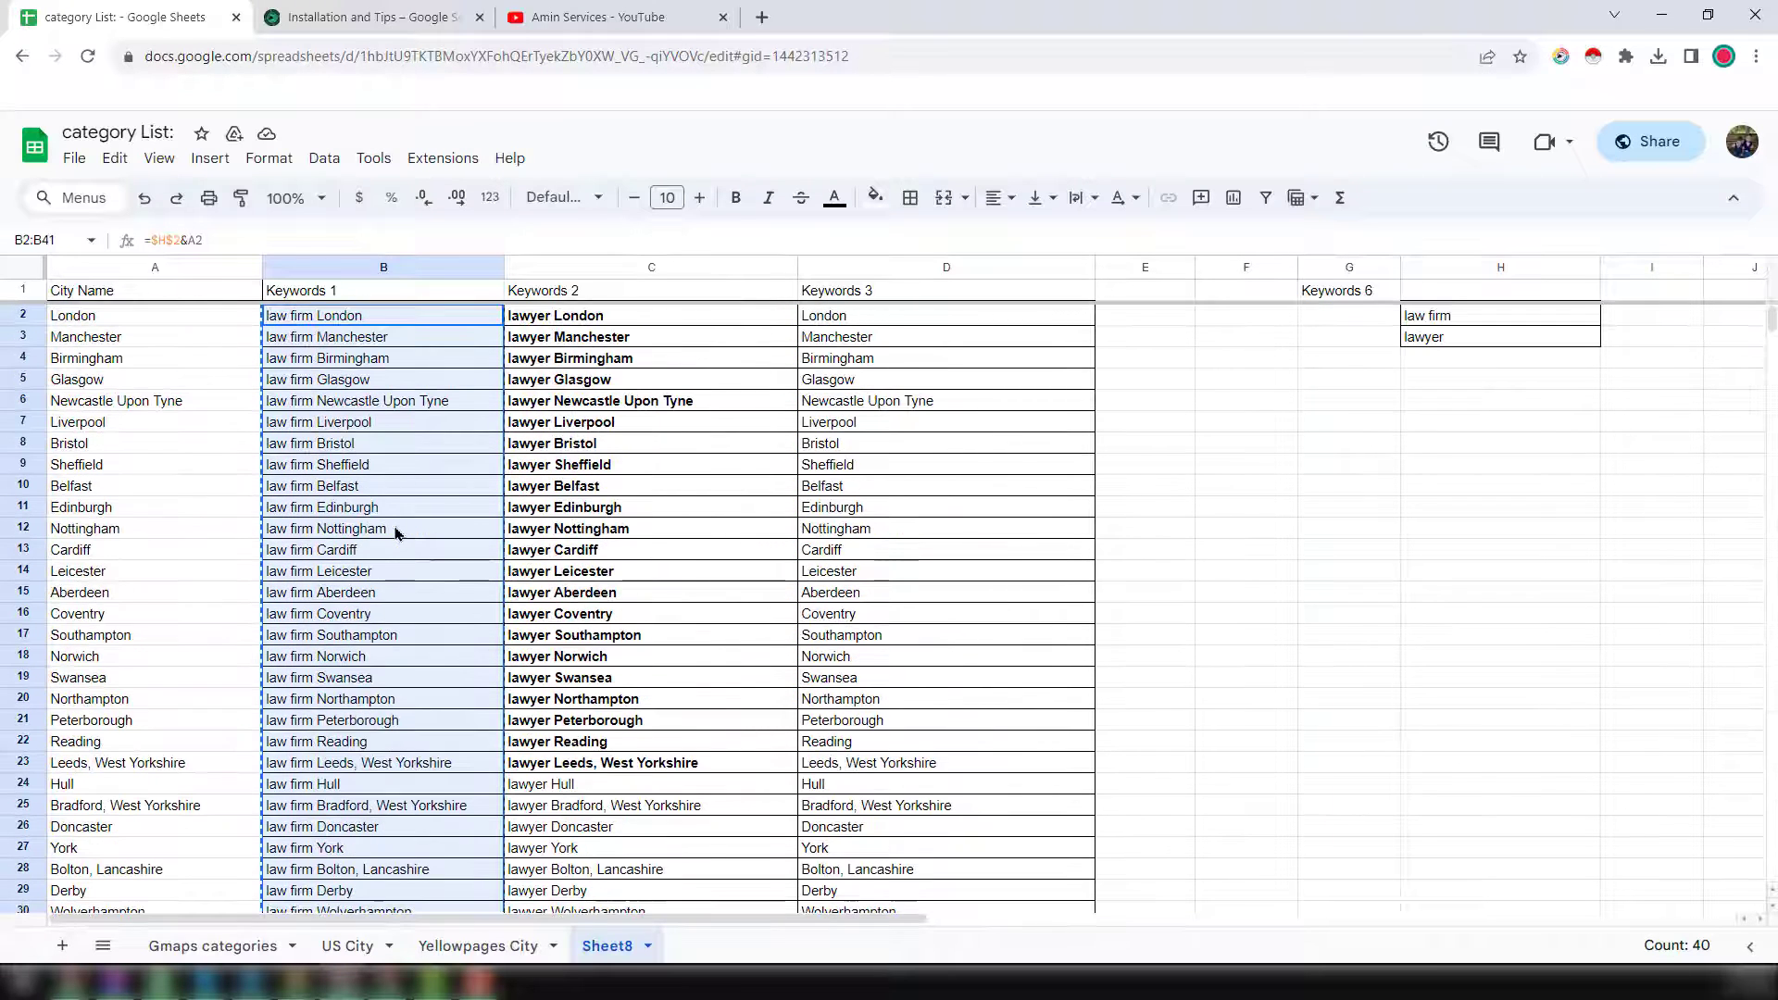
{"action": "left_click", "coordinate": [1560, 58]}
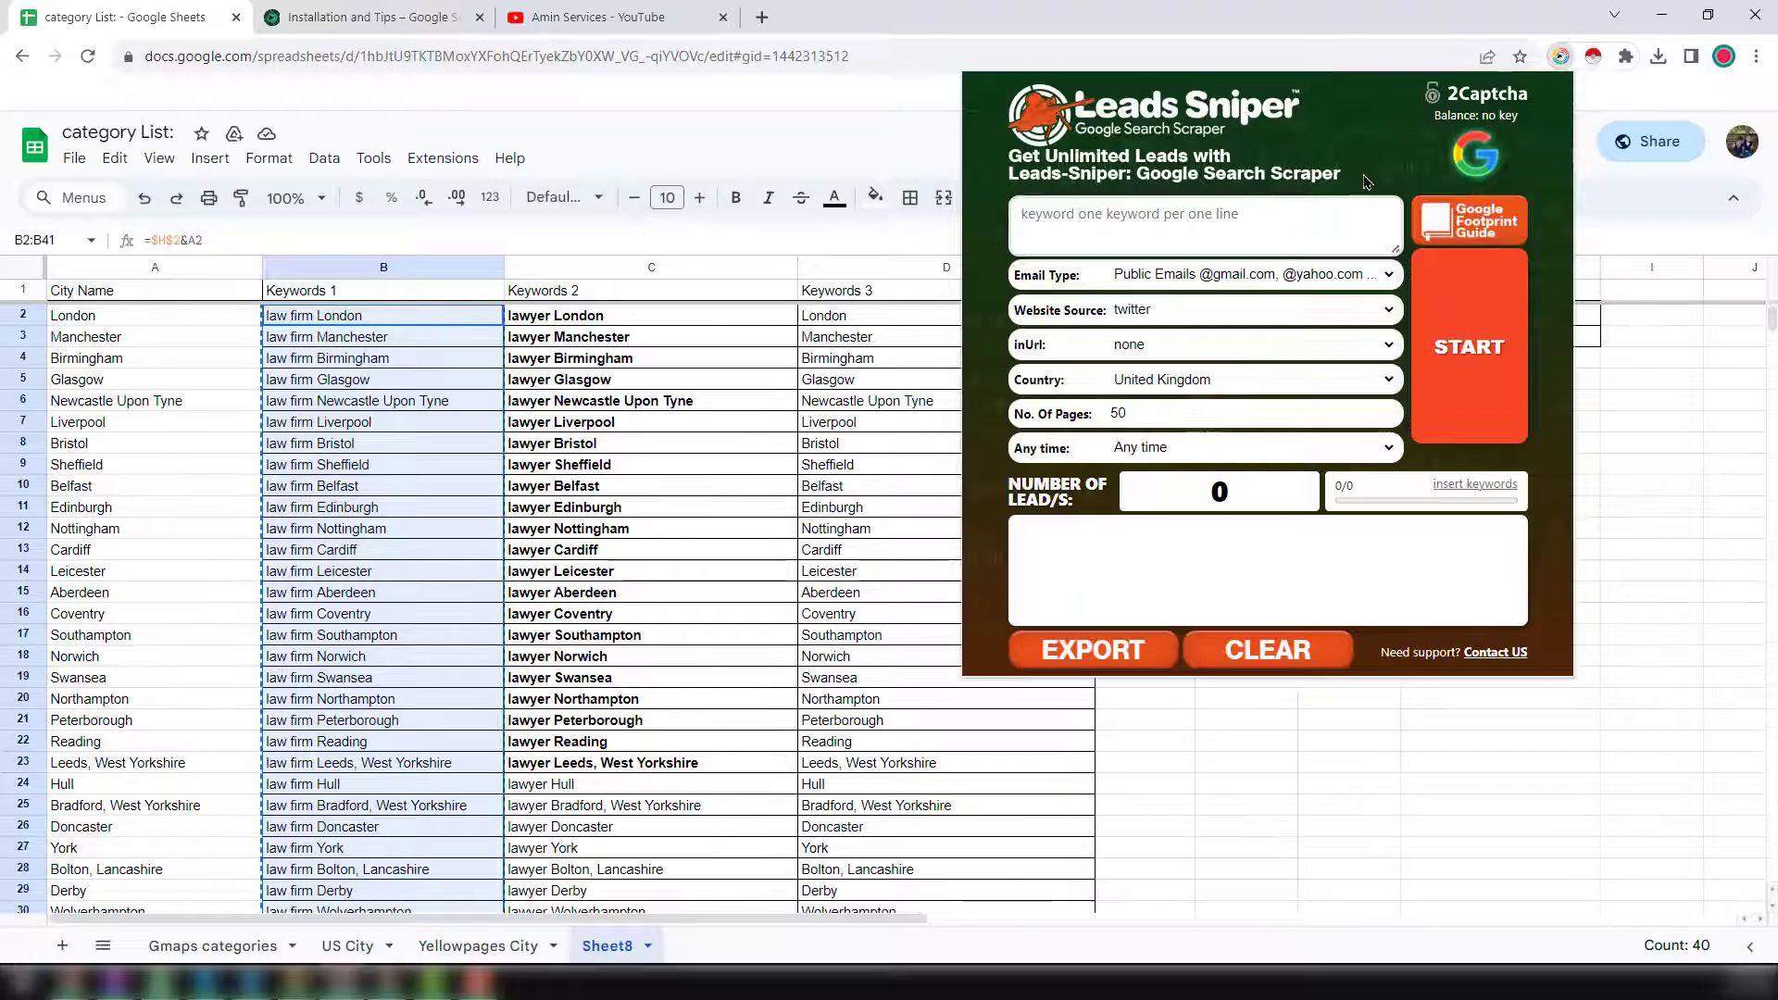
- Paste the 40 law firm keywords and keep Gmail/Yahoo email type and any-time results
{"action": "left_click", "coordinate": [1172, 228]}
{"action": "key", "text": "ctrl+v"}
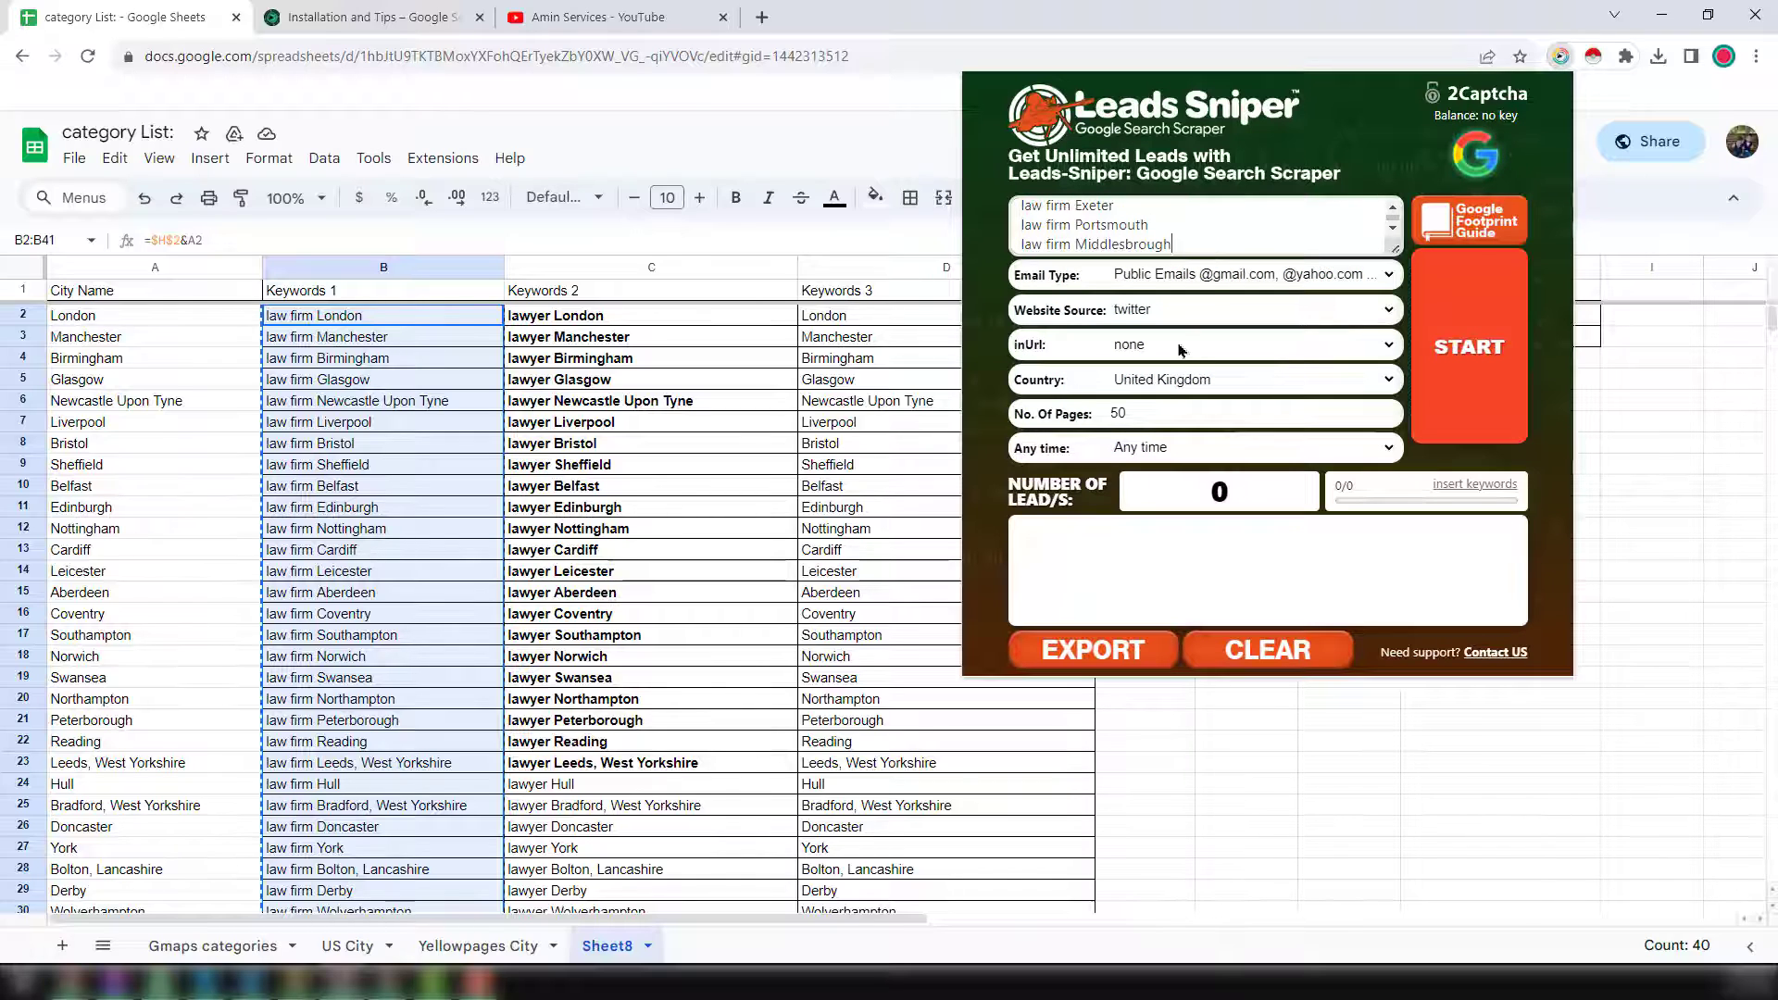
{"action": "left_click", "coordinate": [1227, 281]}
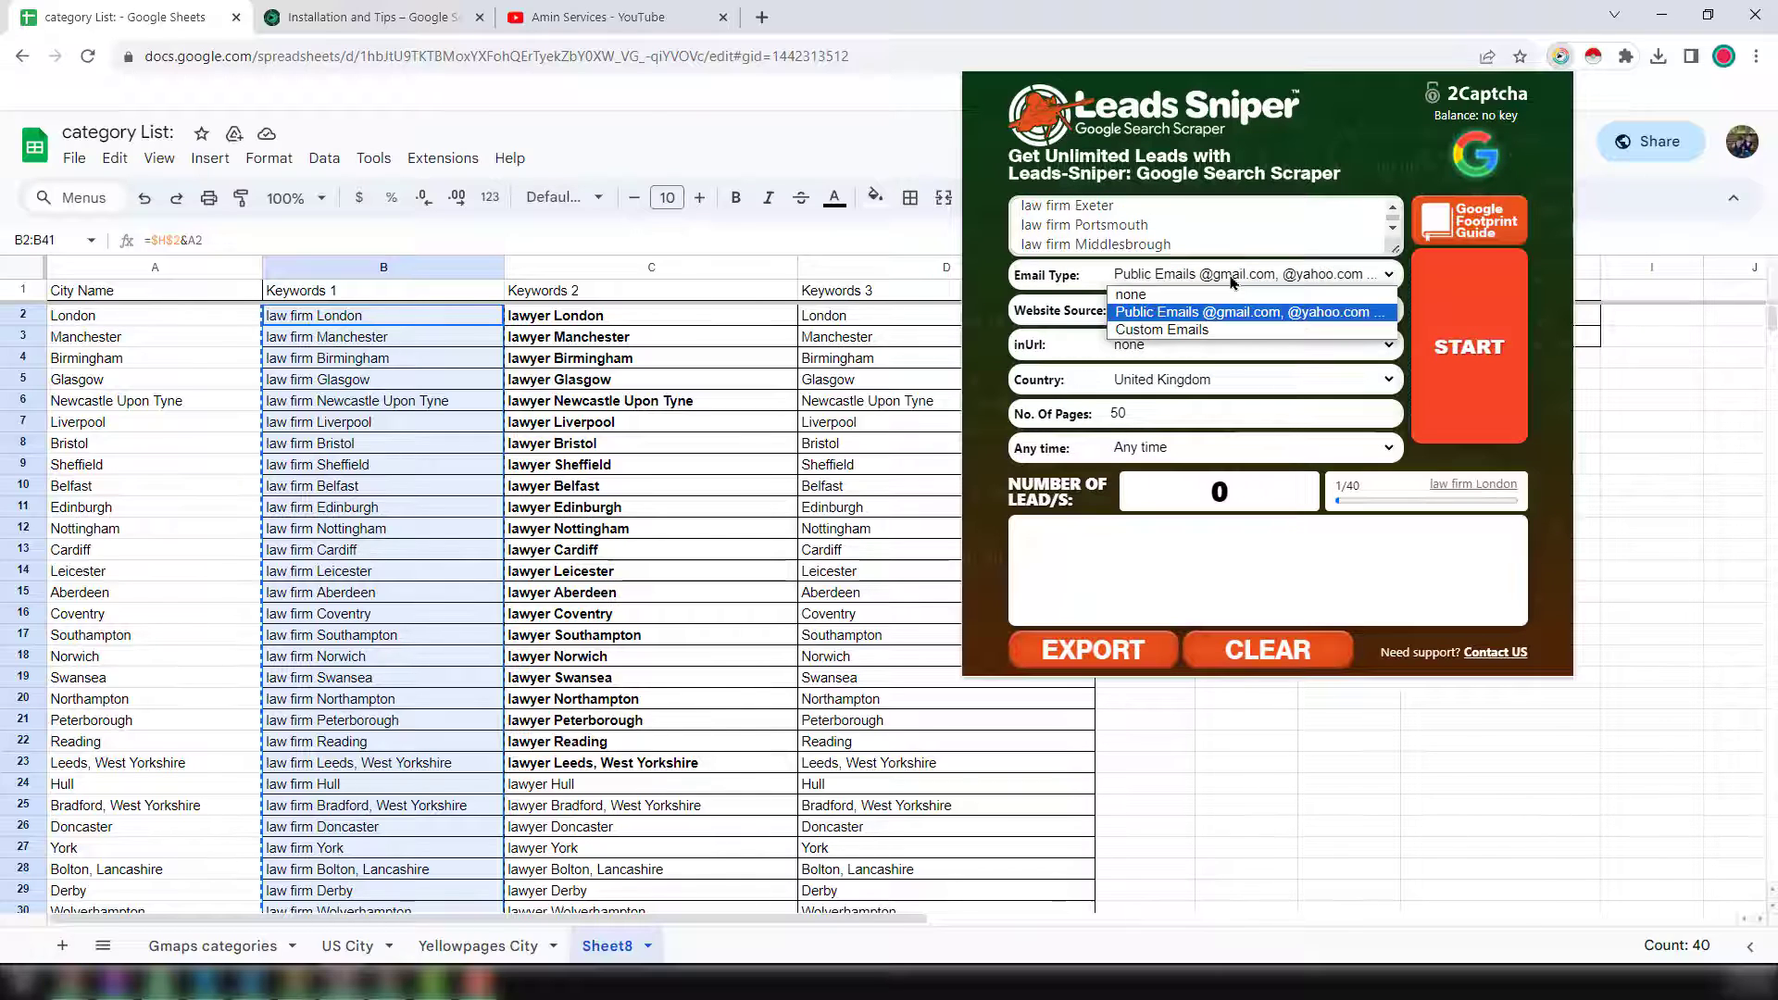
{"action": "left_click", "coordinate": [1181, 315]}
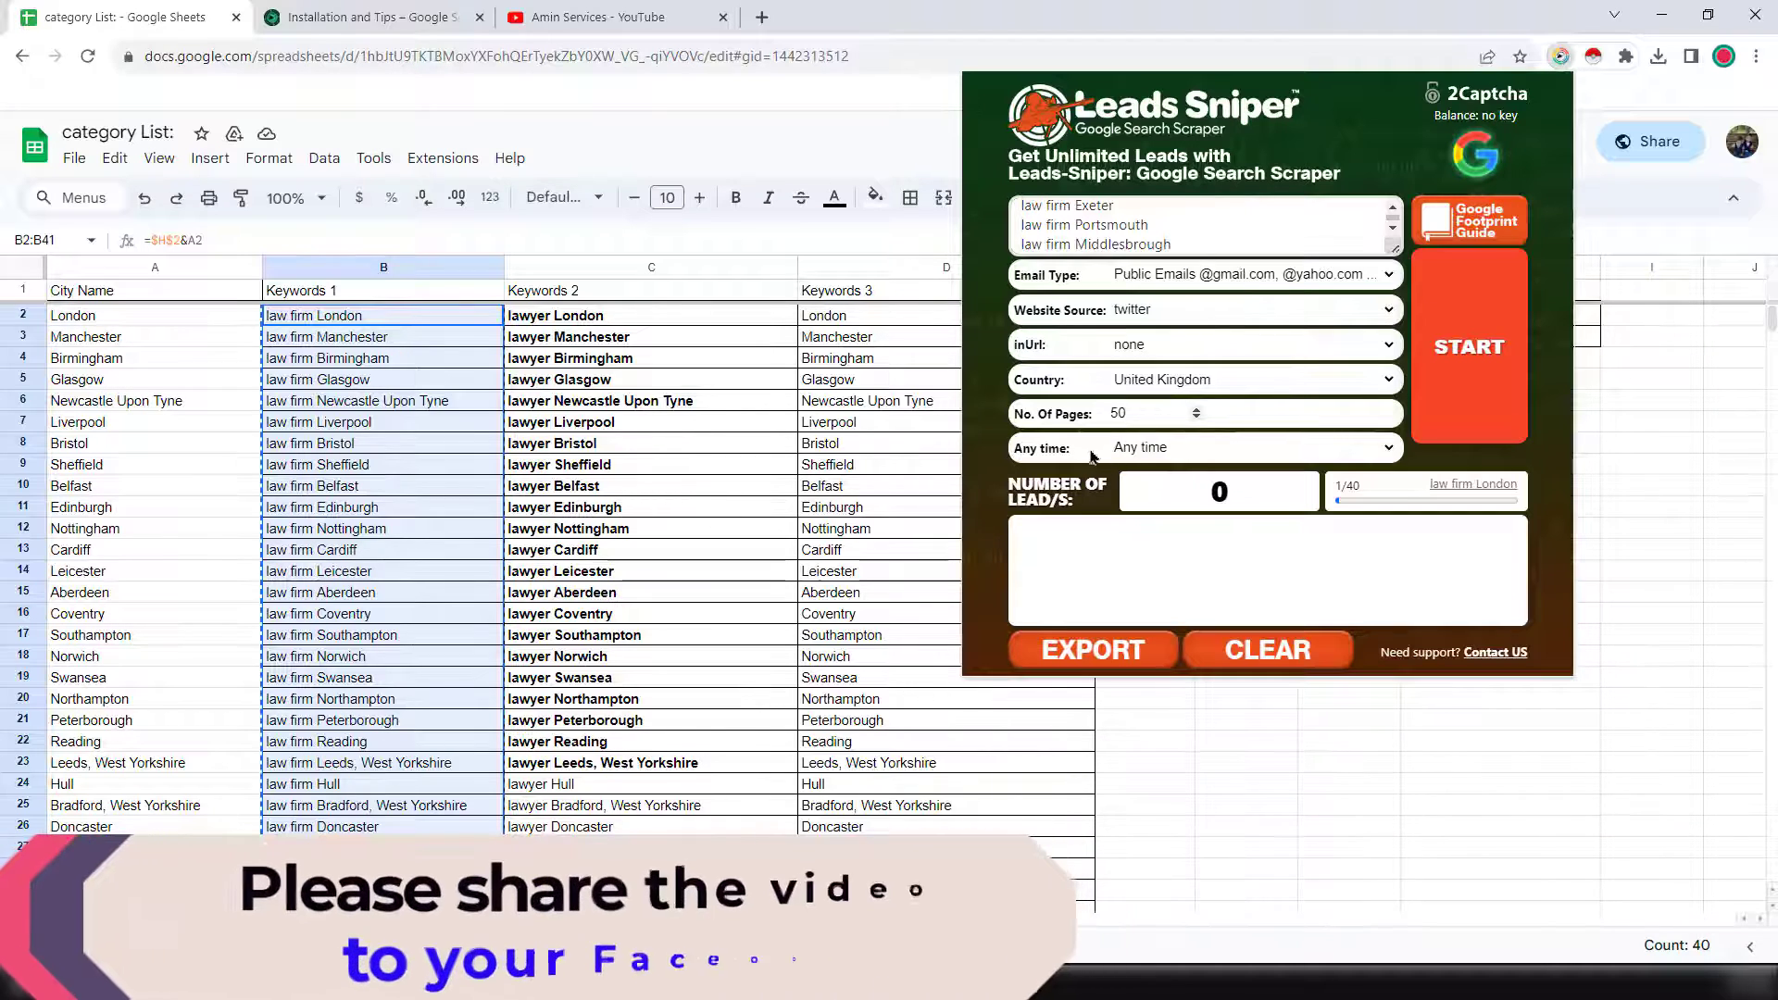
{"action": "left_click", "coordinate": [1171, 458]}
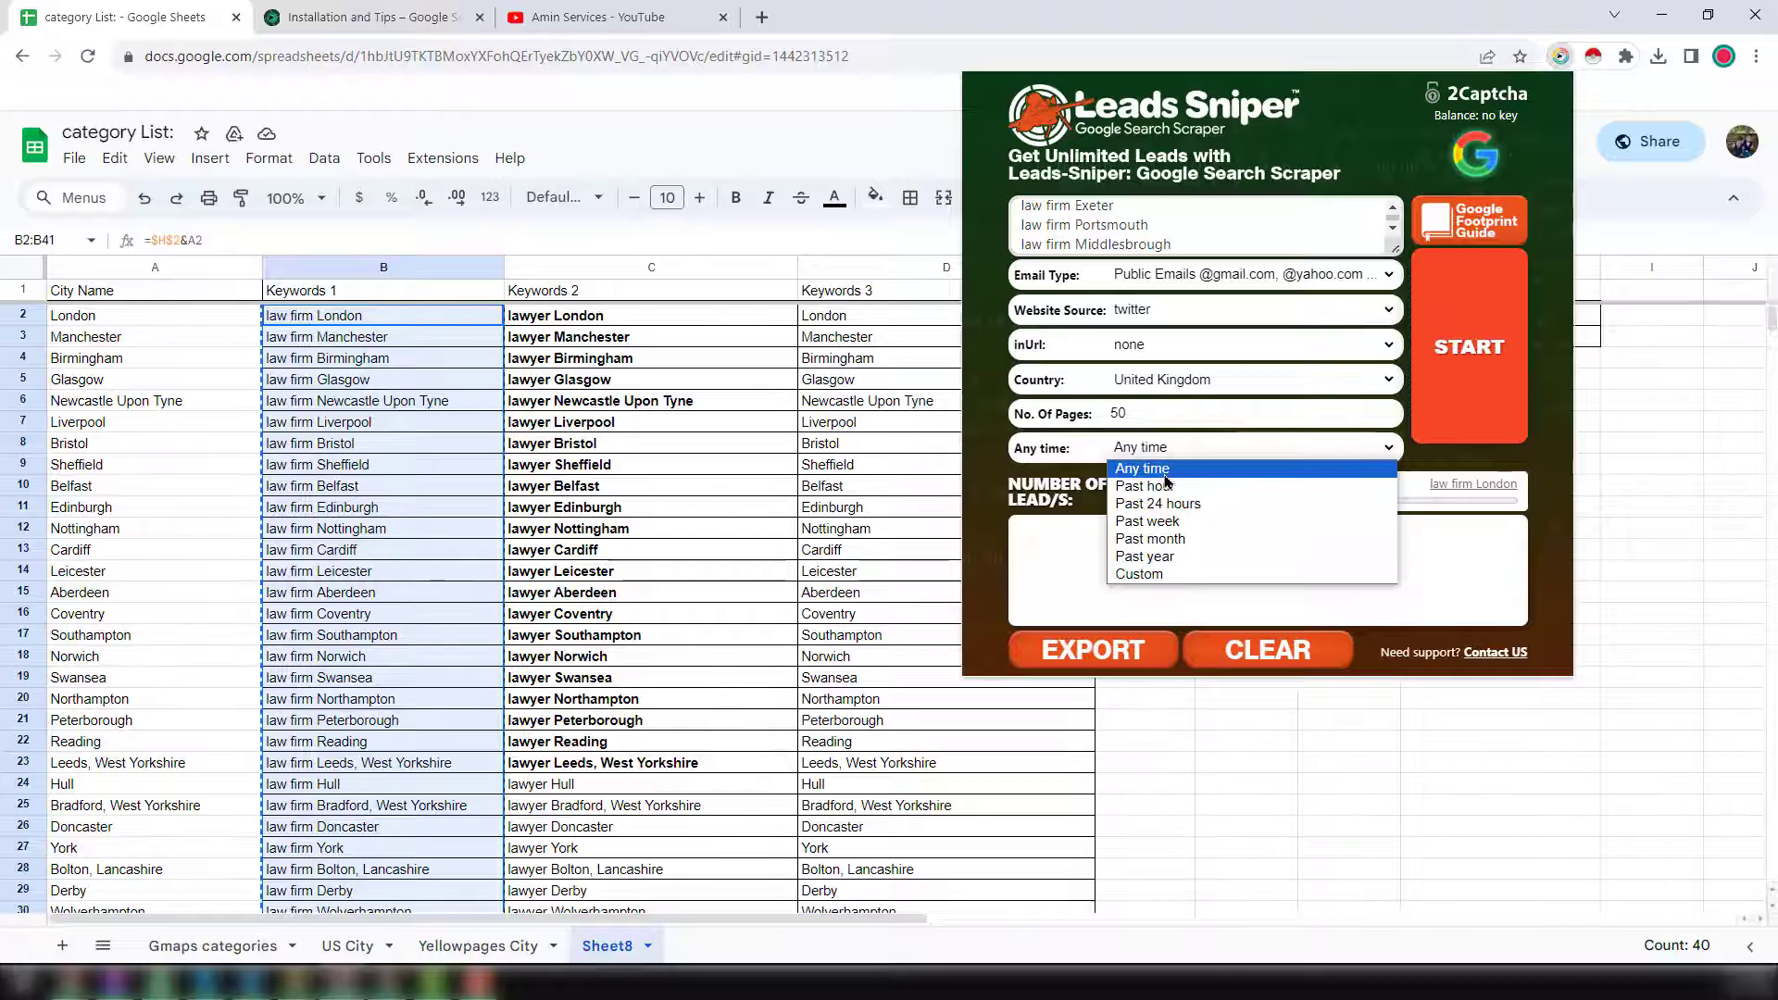
{"action": "left_click", "coordinate": [1166, 476]}
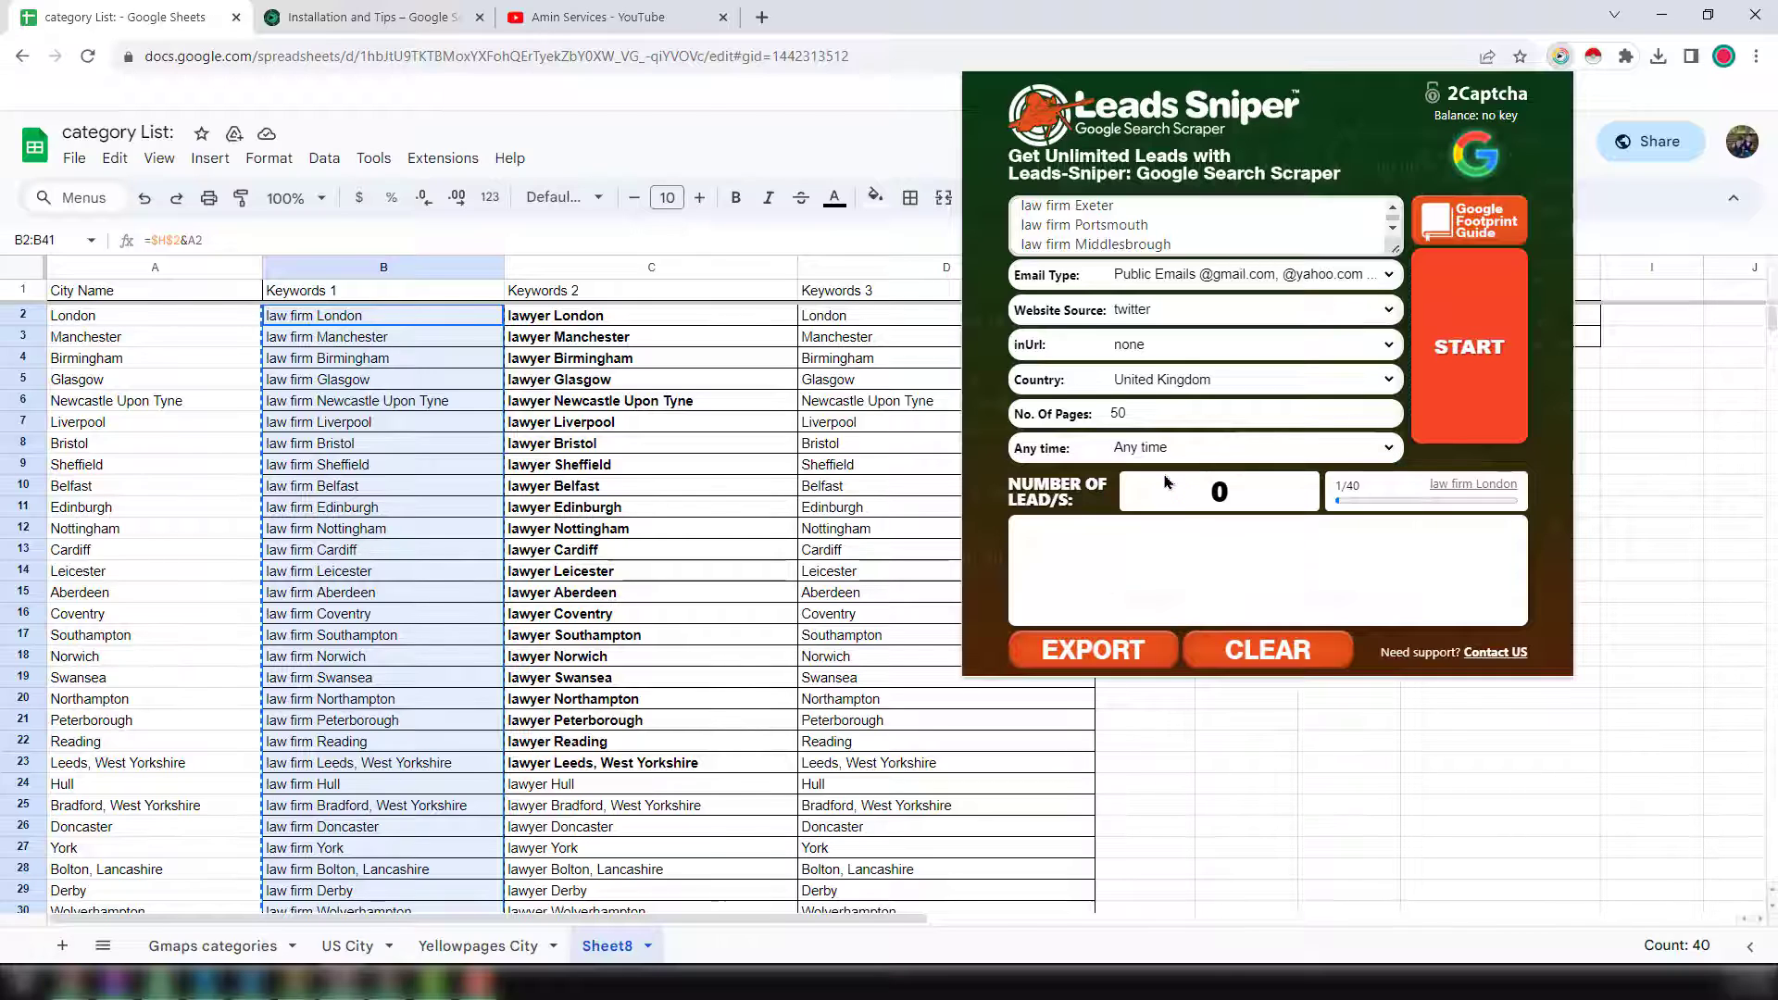
- Start the law firm scrape, check its twitter results and progress, and open a second Chrome window
{"action": "left_click", "coordinate": [1479, 354]}
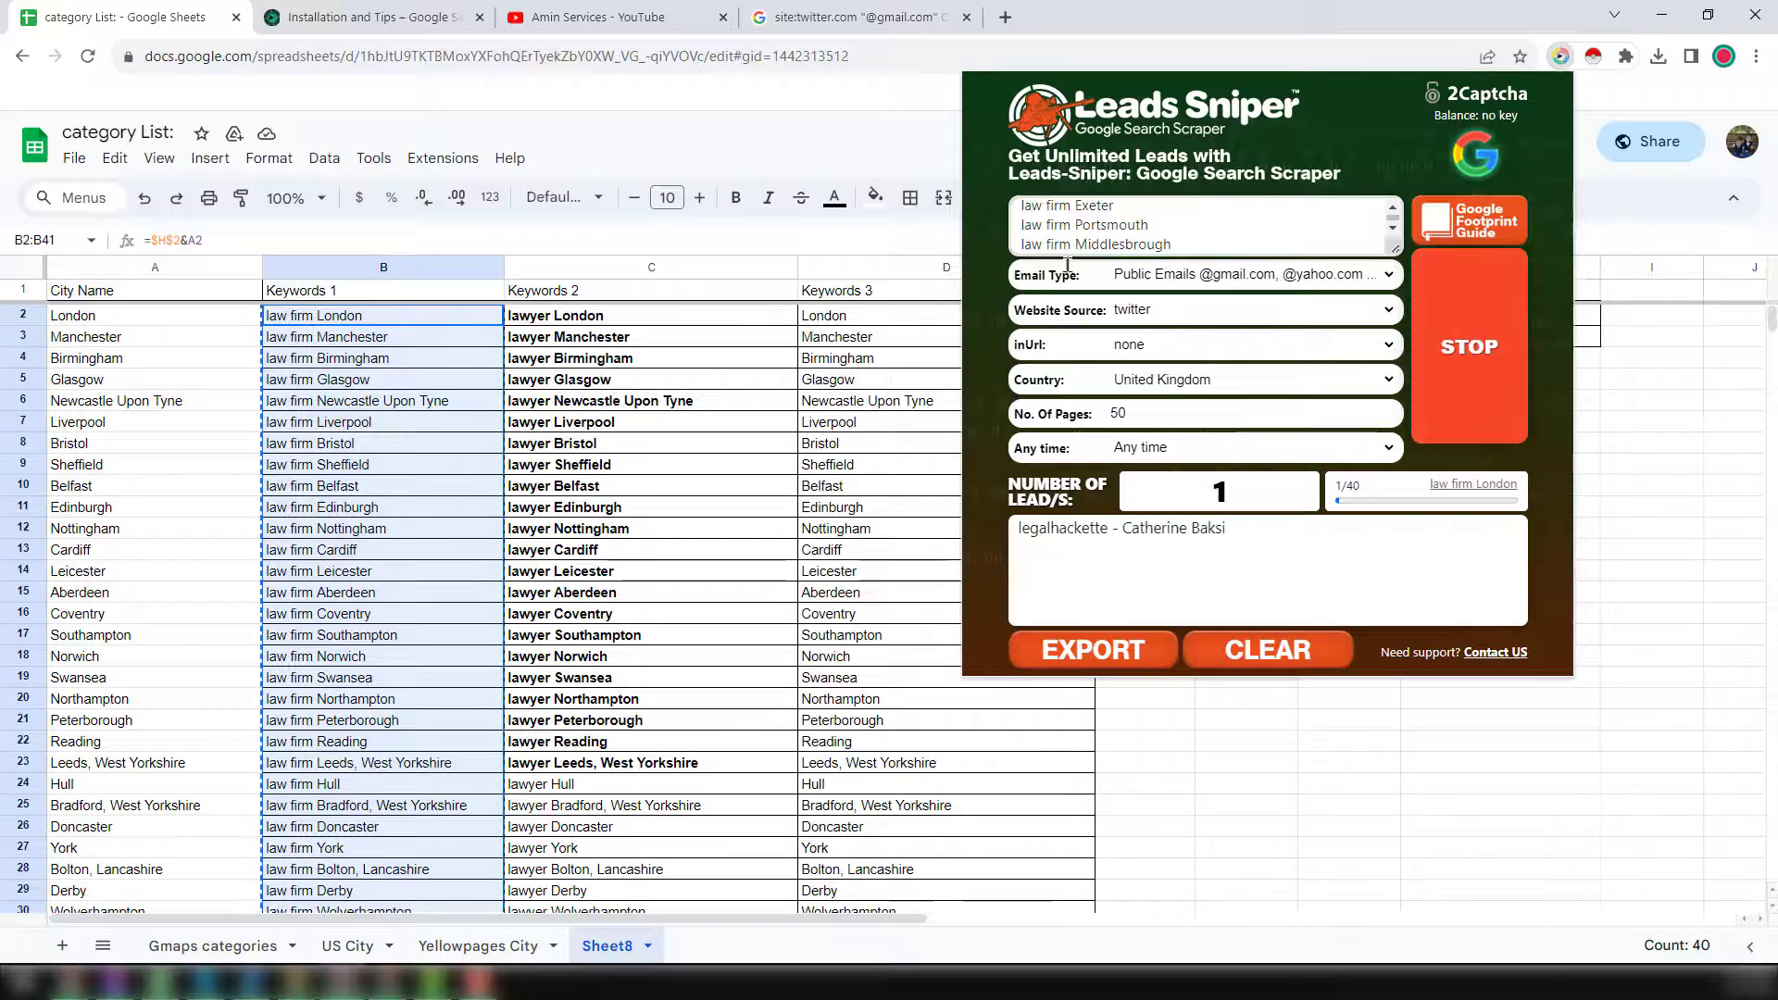
{"action": "left_click", "coordinate": [887, 19]}
{"action": "scroll", "coordinate": [649, 444], "scroll_direction": "down", "scroll_amount": 2}
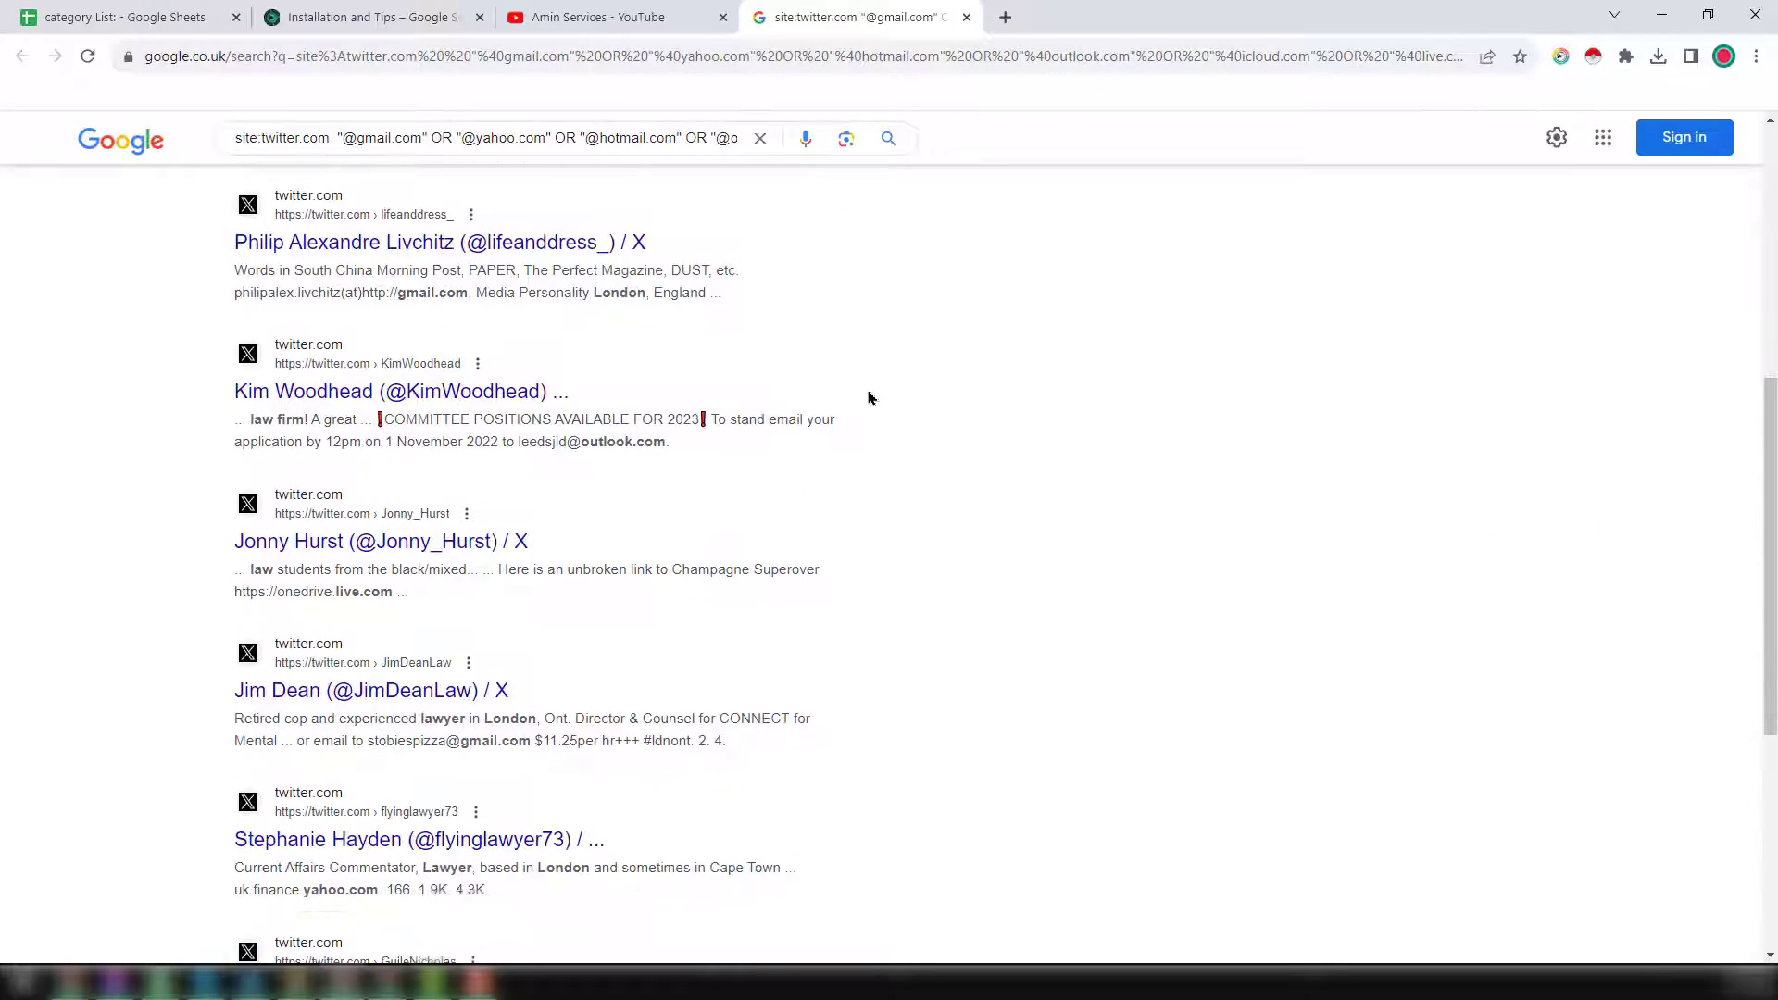
{"action": "left_click", "coordinate": [1560, 58]}
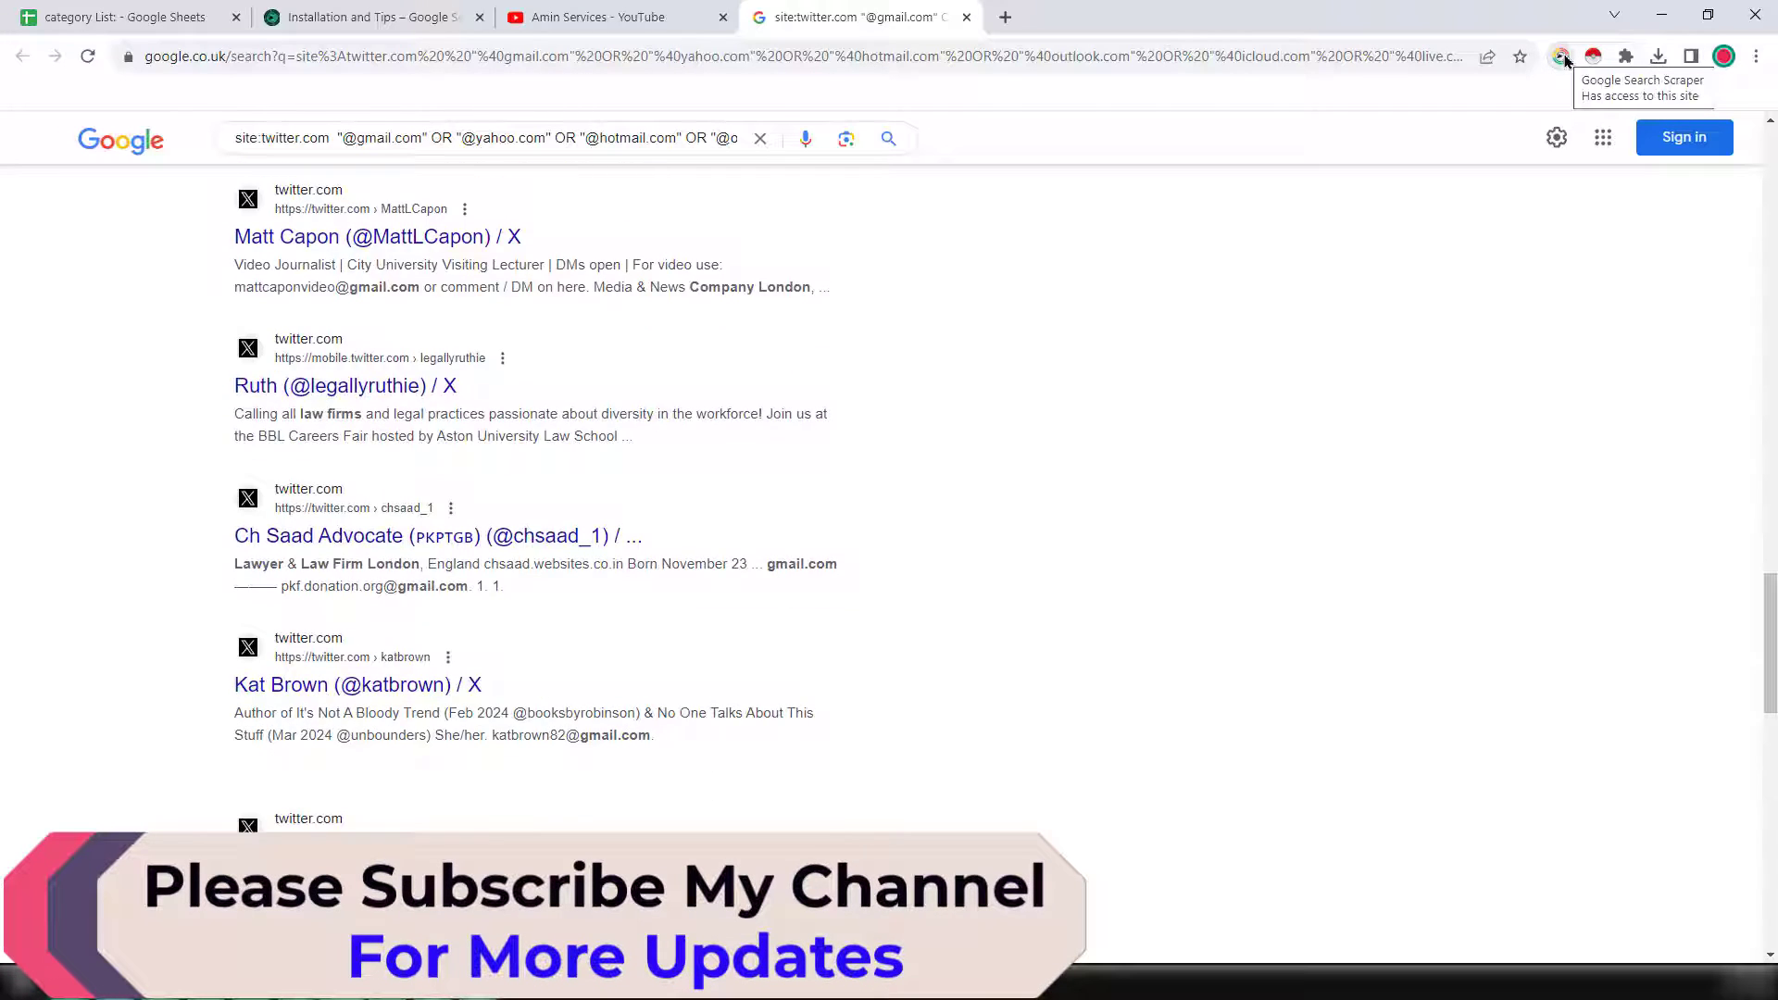
{"action": "key", "text": "ctrl+n"}
{"action": "left_click_drag", "start_coordinate": [1586, 143], "coordinate": [367, 149]}
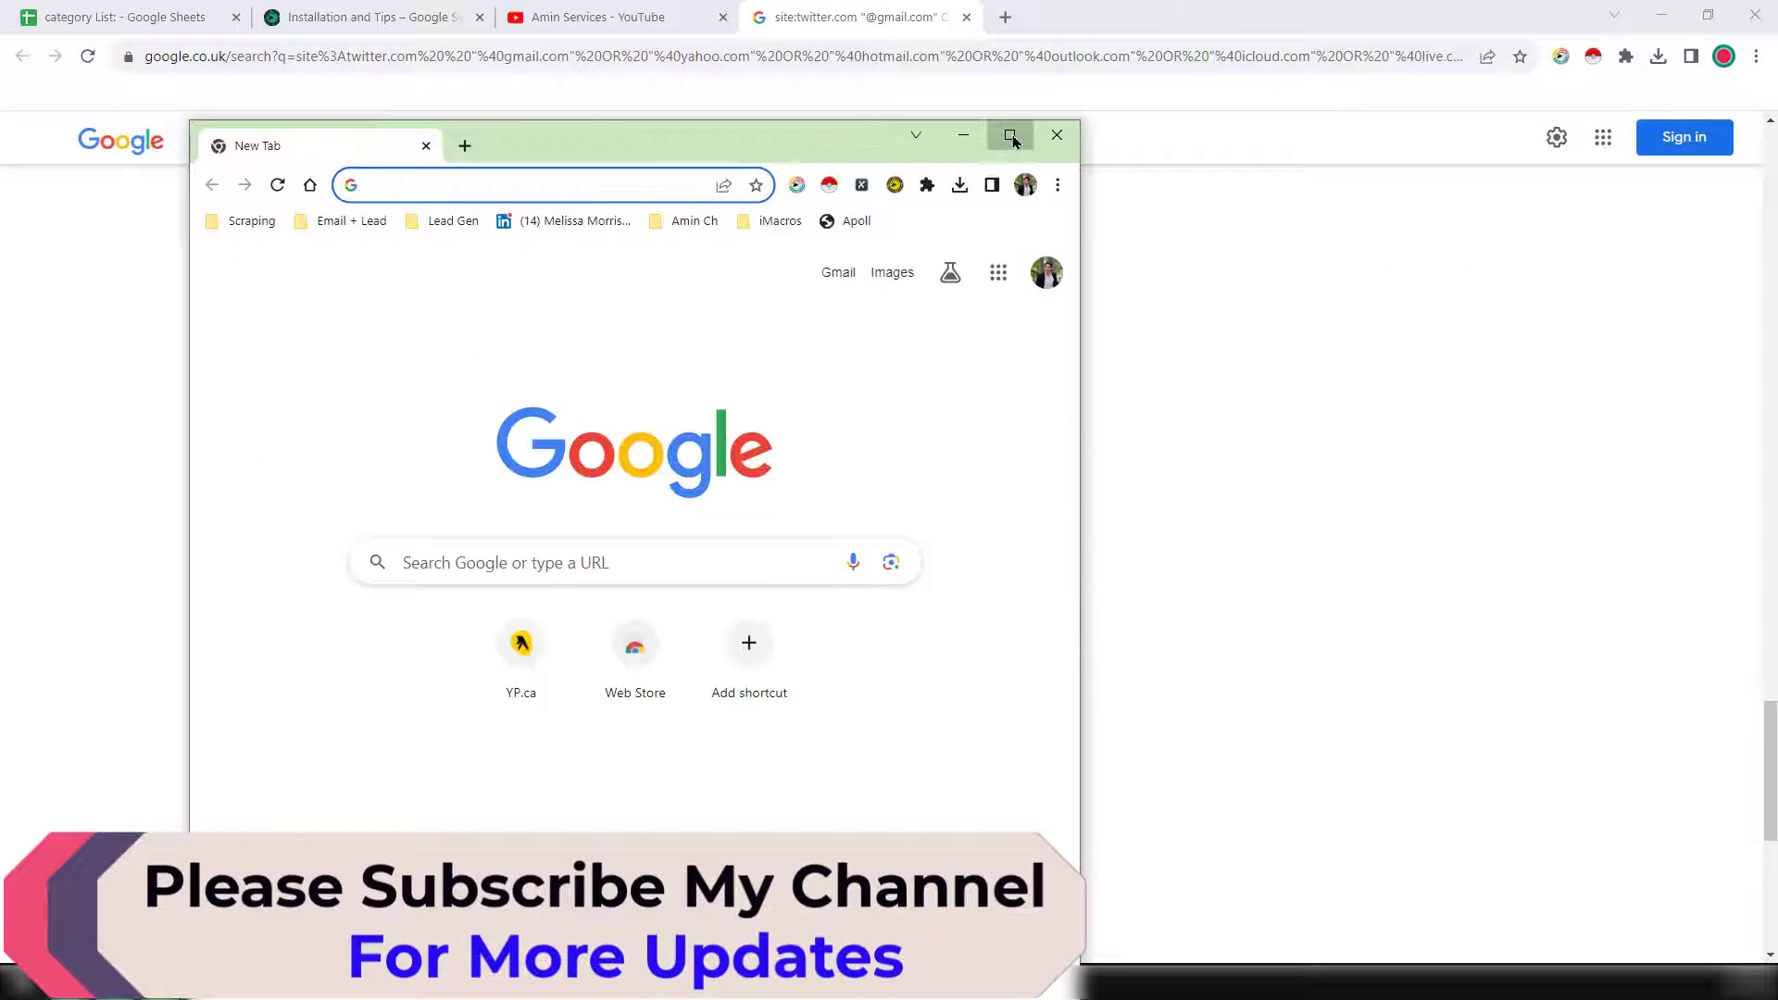
- Copy the lawyer keywords in C2:C41 from the category List sheet
{"action": "left_click", "coordinate": [1009, 135]}
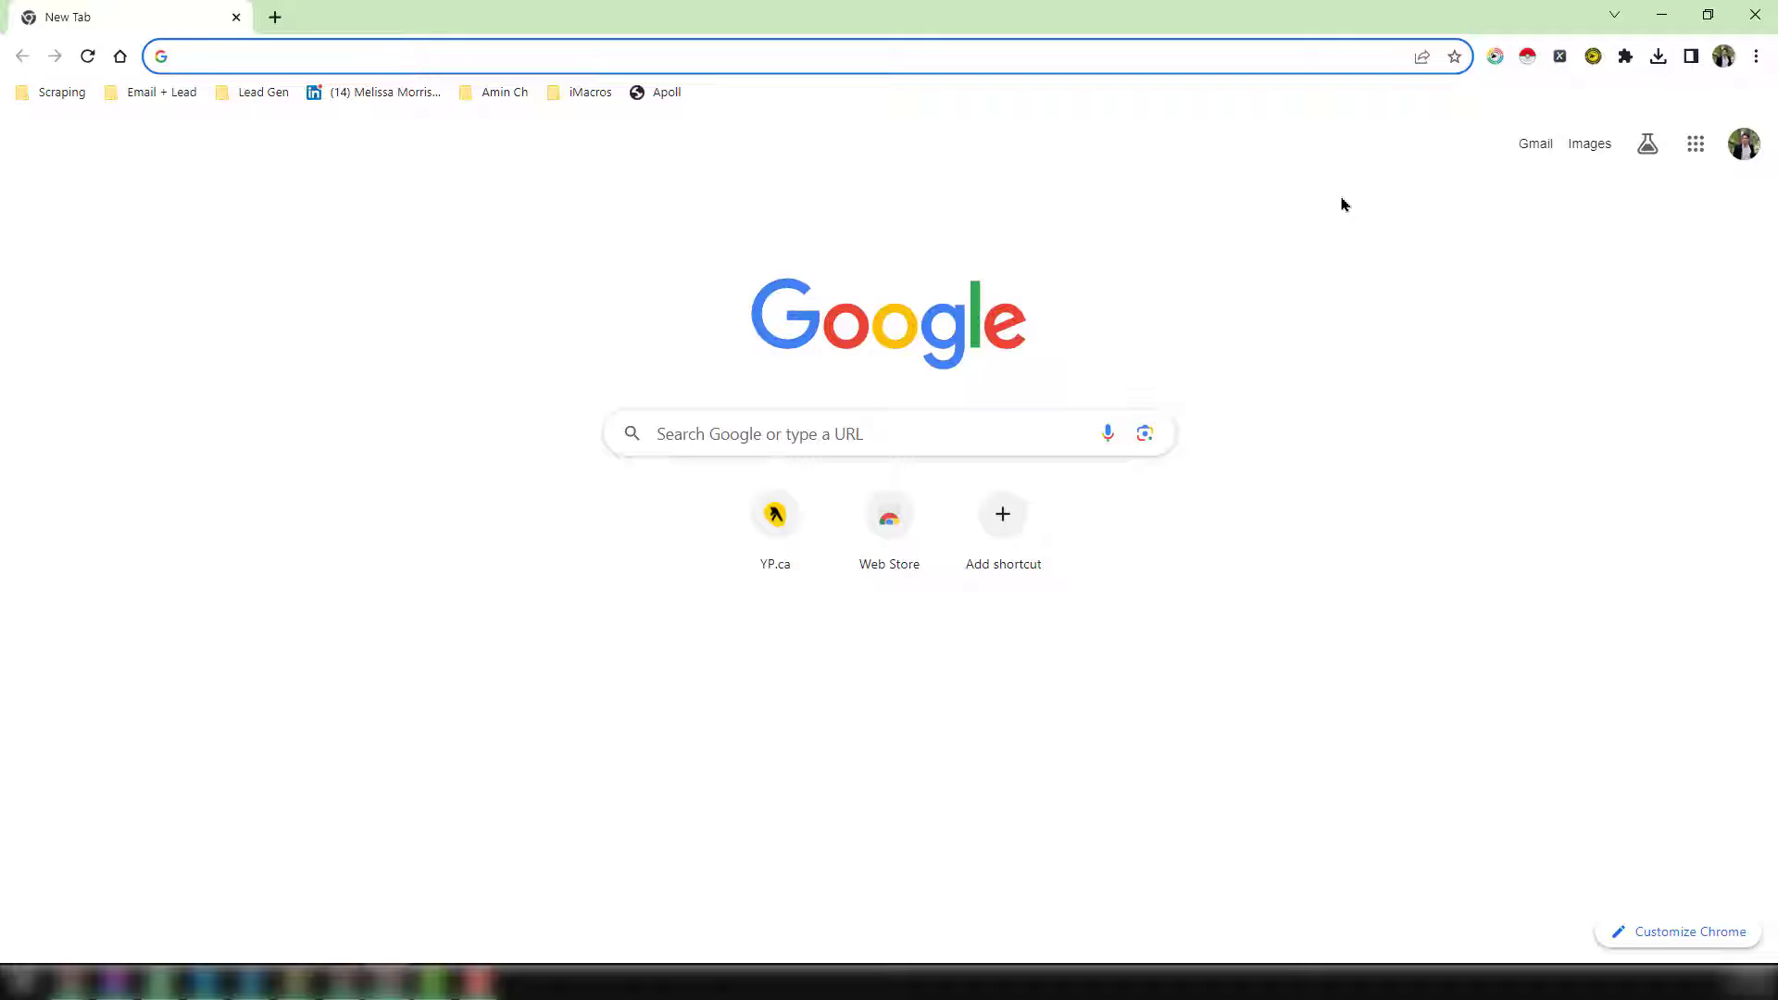
{"action": "left_click", "coordinate": [1661, 14]}
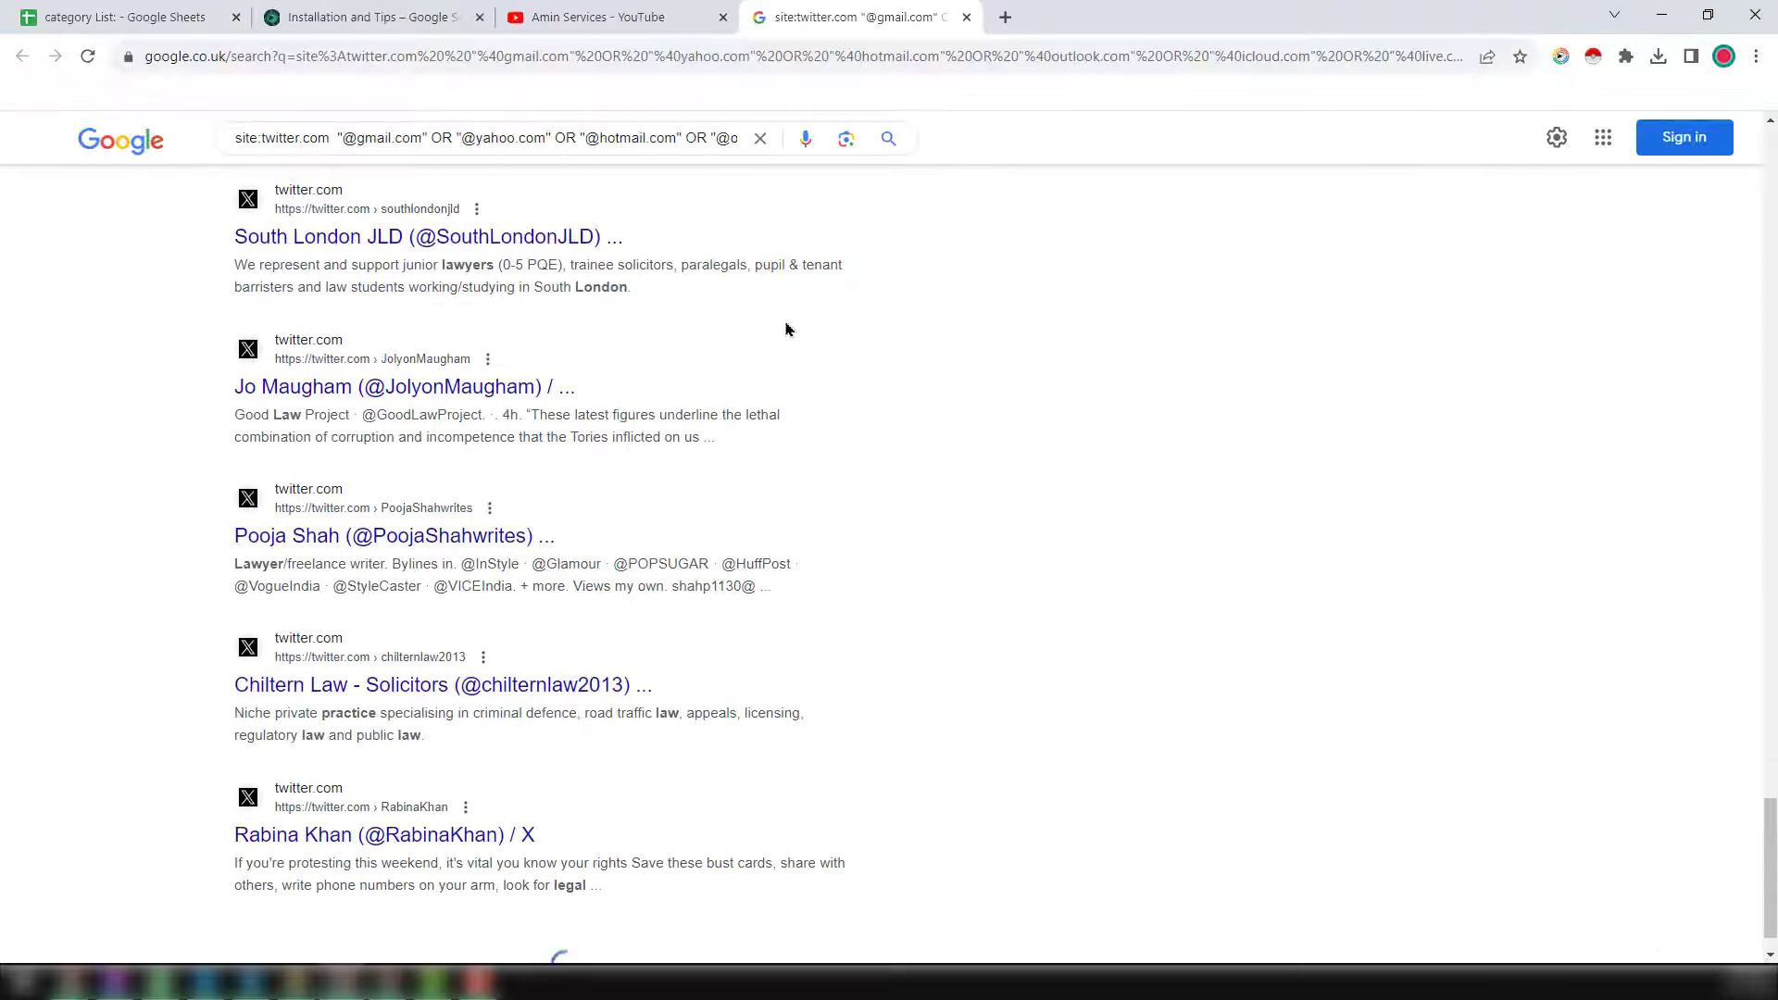
{"action": "left_click", "coordinate": [139, 17]}
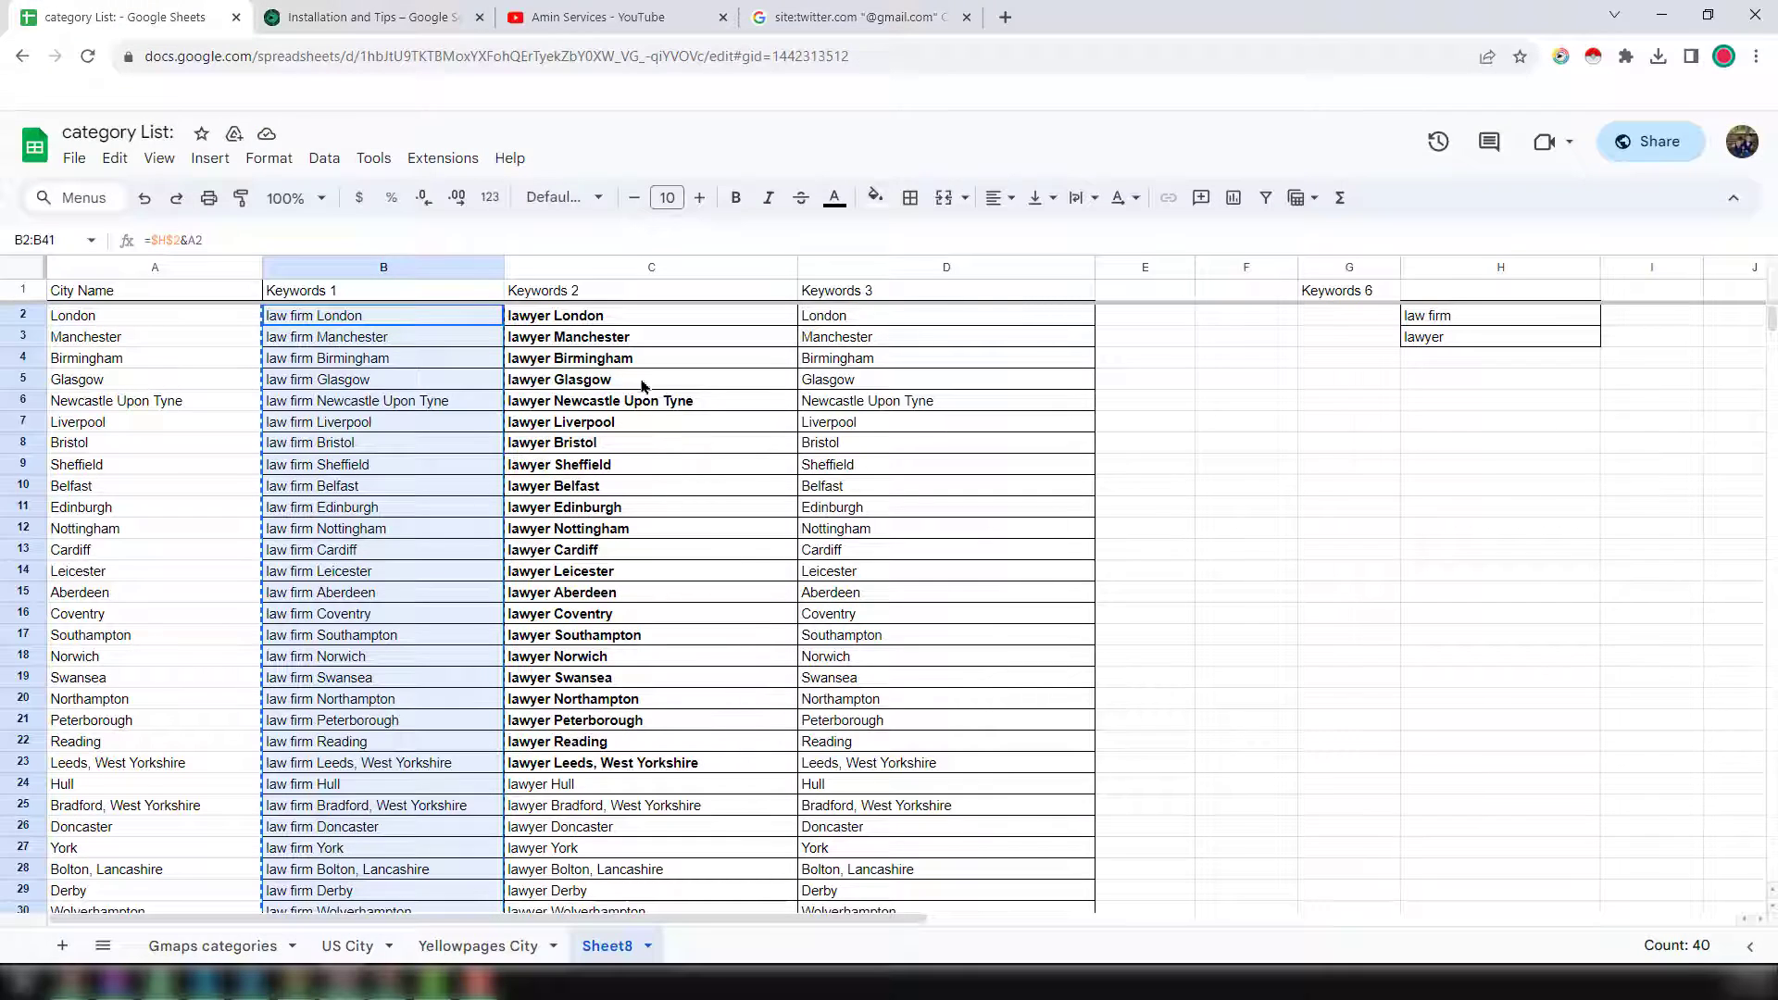
{"action": "left_click", "coordinate": [623, 324]}
{"action": "scroll", "coordinate": [639, 445], "scroll_direction": "down", "scroll_amount": 7}
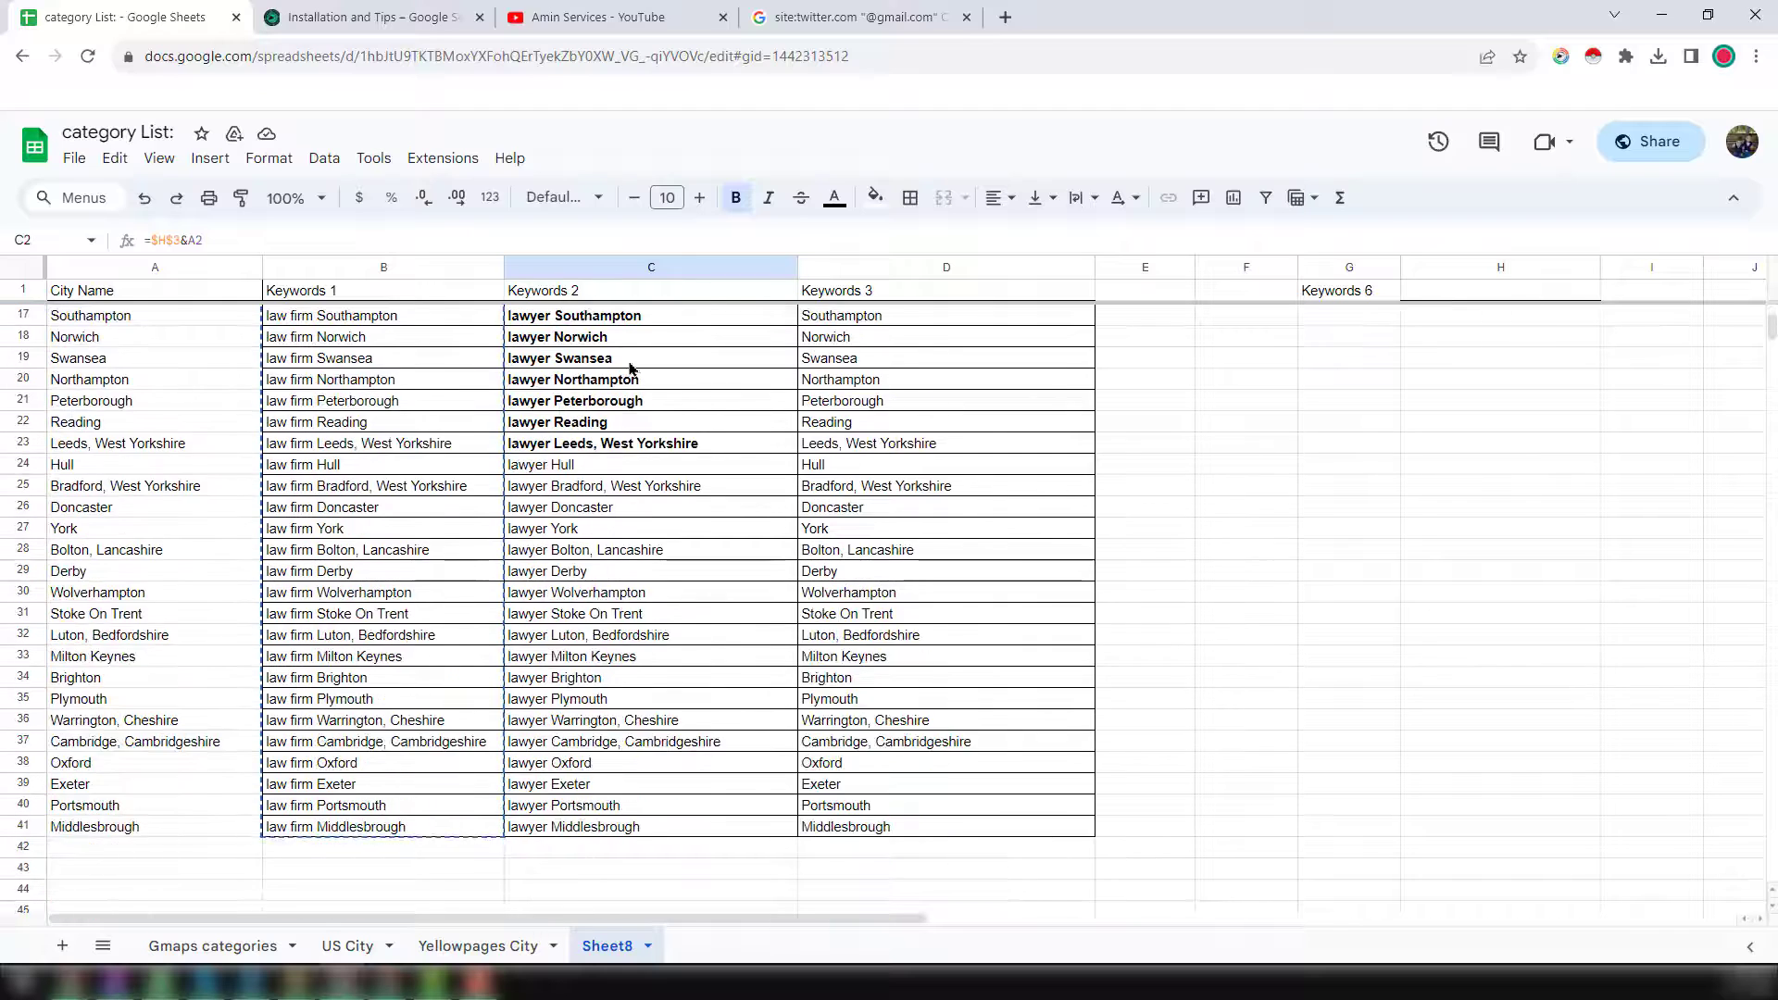
{"action": "left_click", "coordinate": [658, 515], "text": "shift"}
{"action": "key", "text": "ctrl+c"}
- Paste the lawyer keywords into the second window's scraper and start scraping
{"action": "mouse_move", "coordinate": [387, 982]}
{"action": "left_click", "coordinate": [387, 893]}
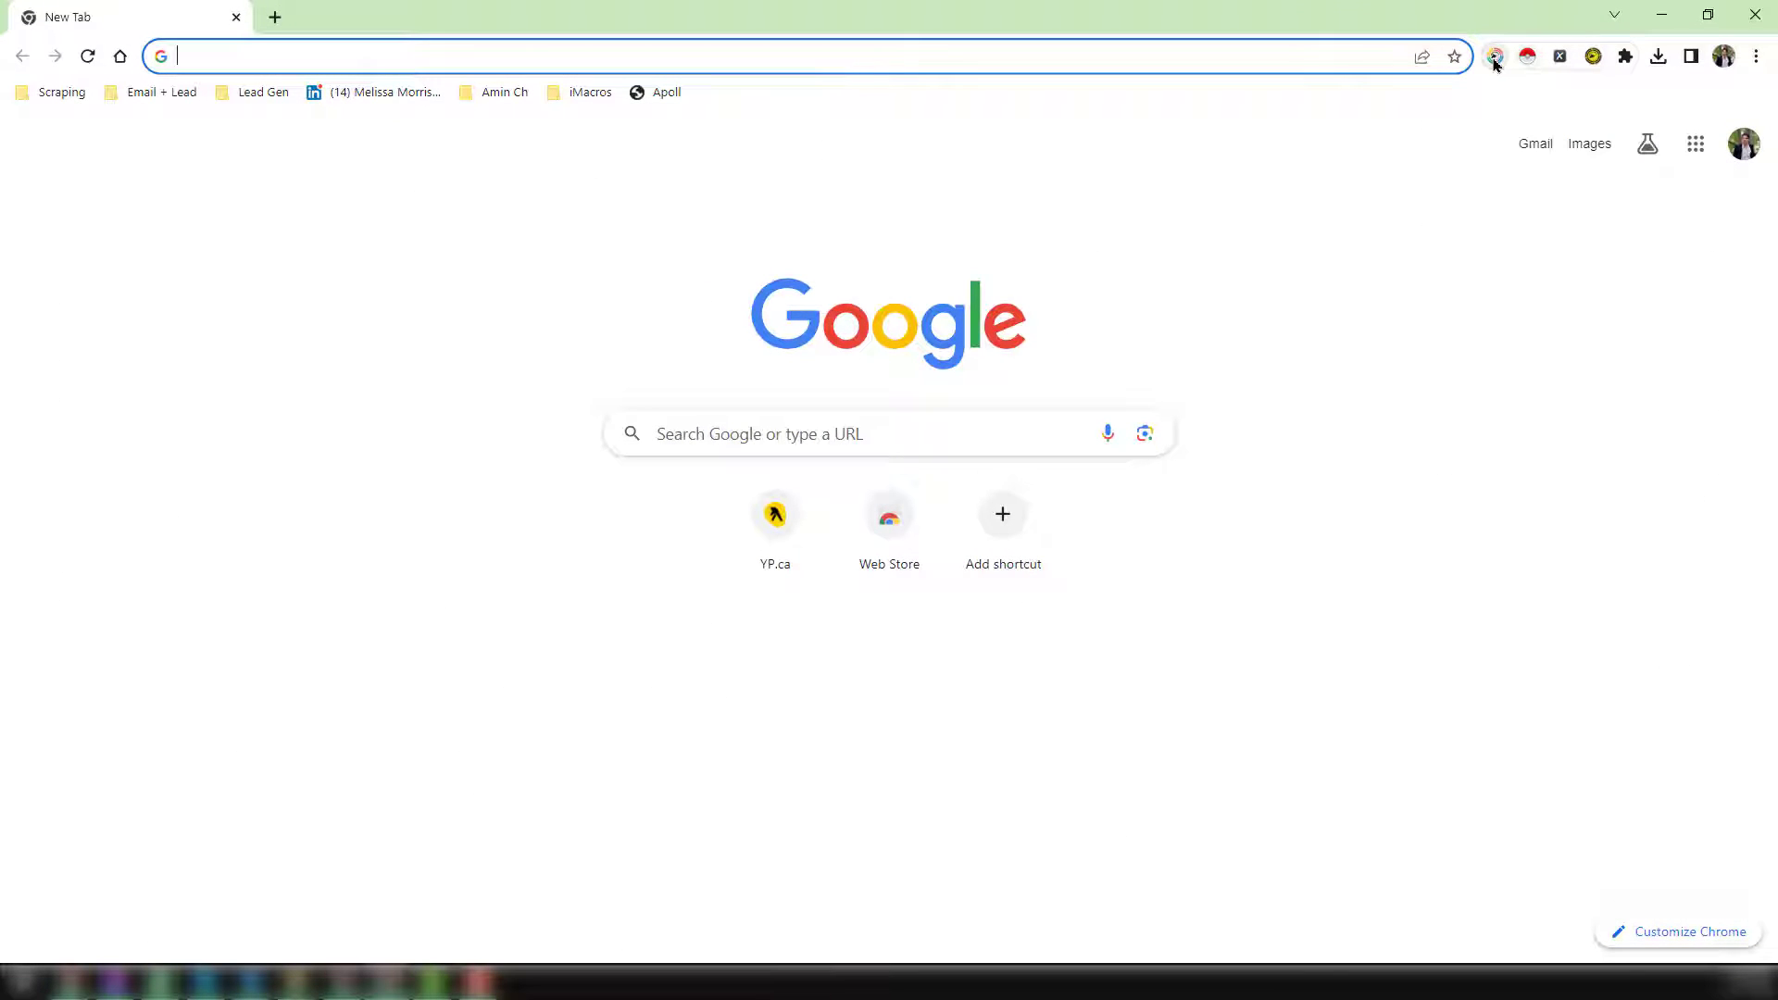
{"action": "left_click", "coordinate": [1495, 57]}
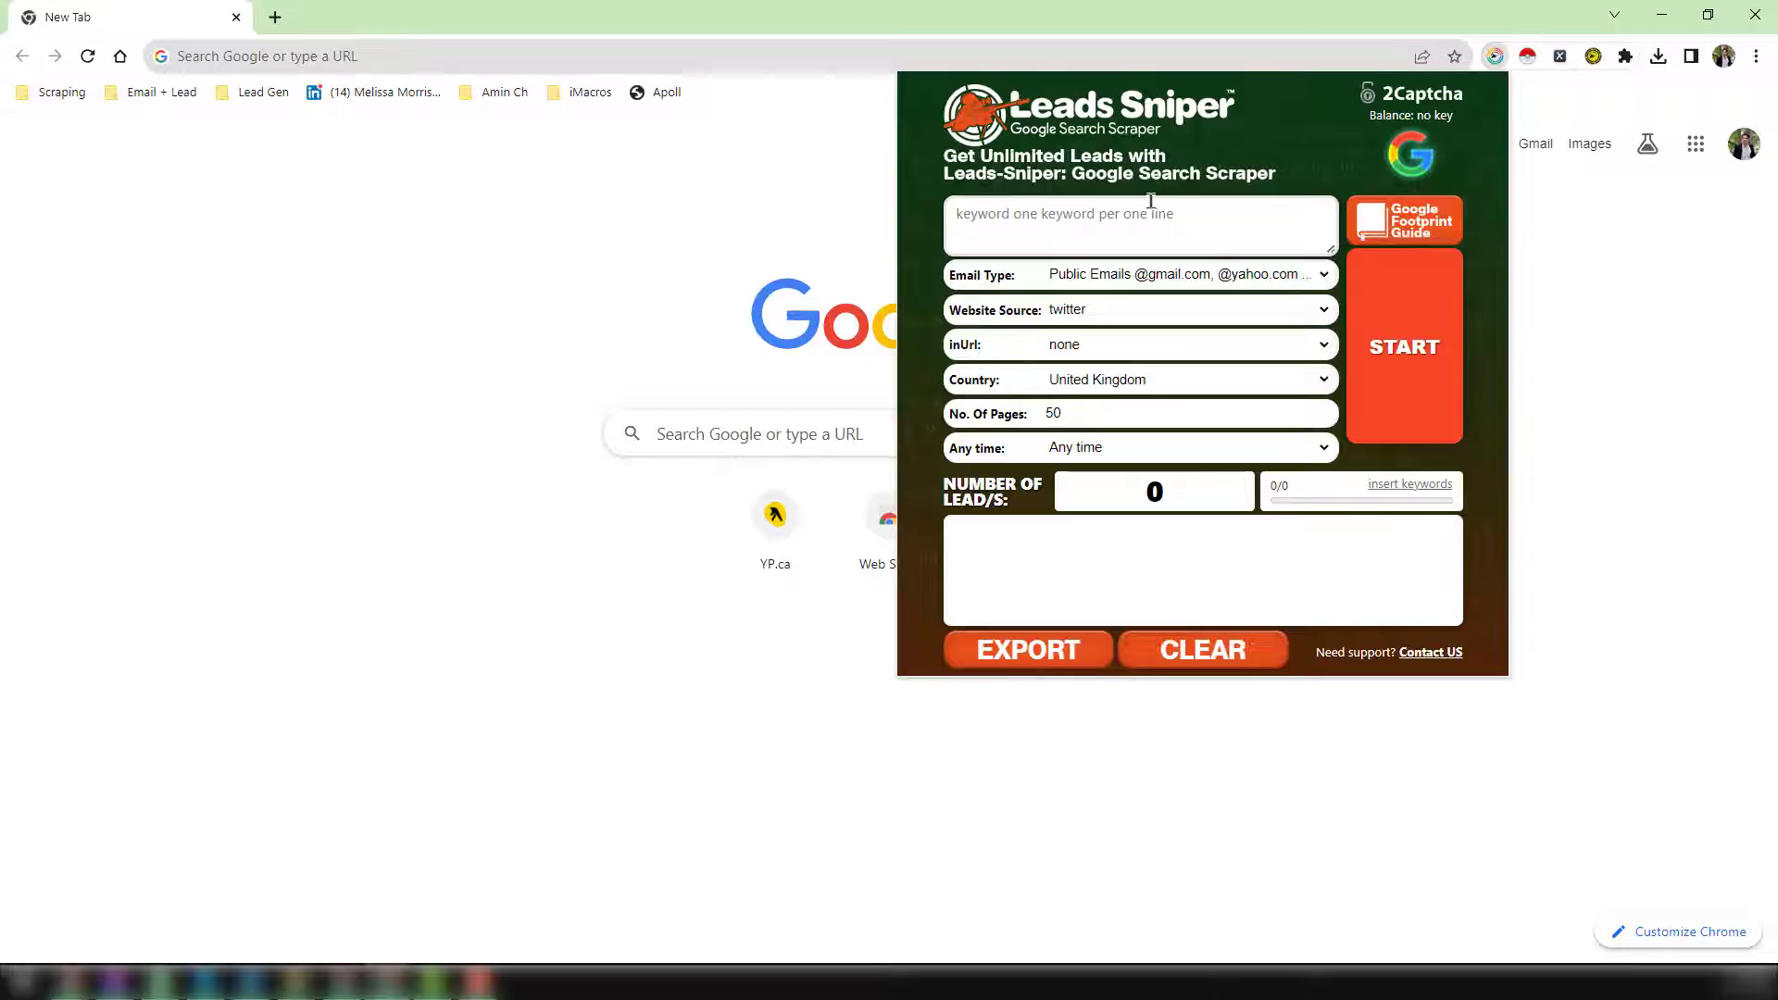
{"action": "left_click", "coordinate": [1153, 216]}
{"action": "key", "text": "ctrl+v"}
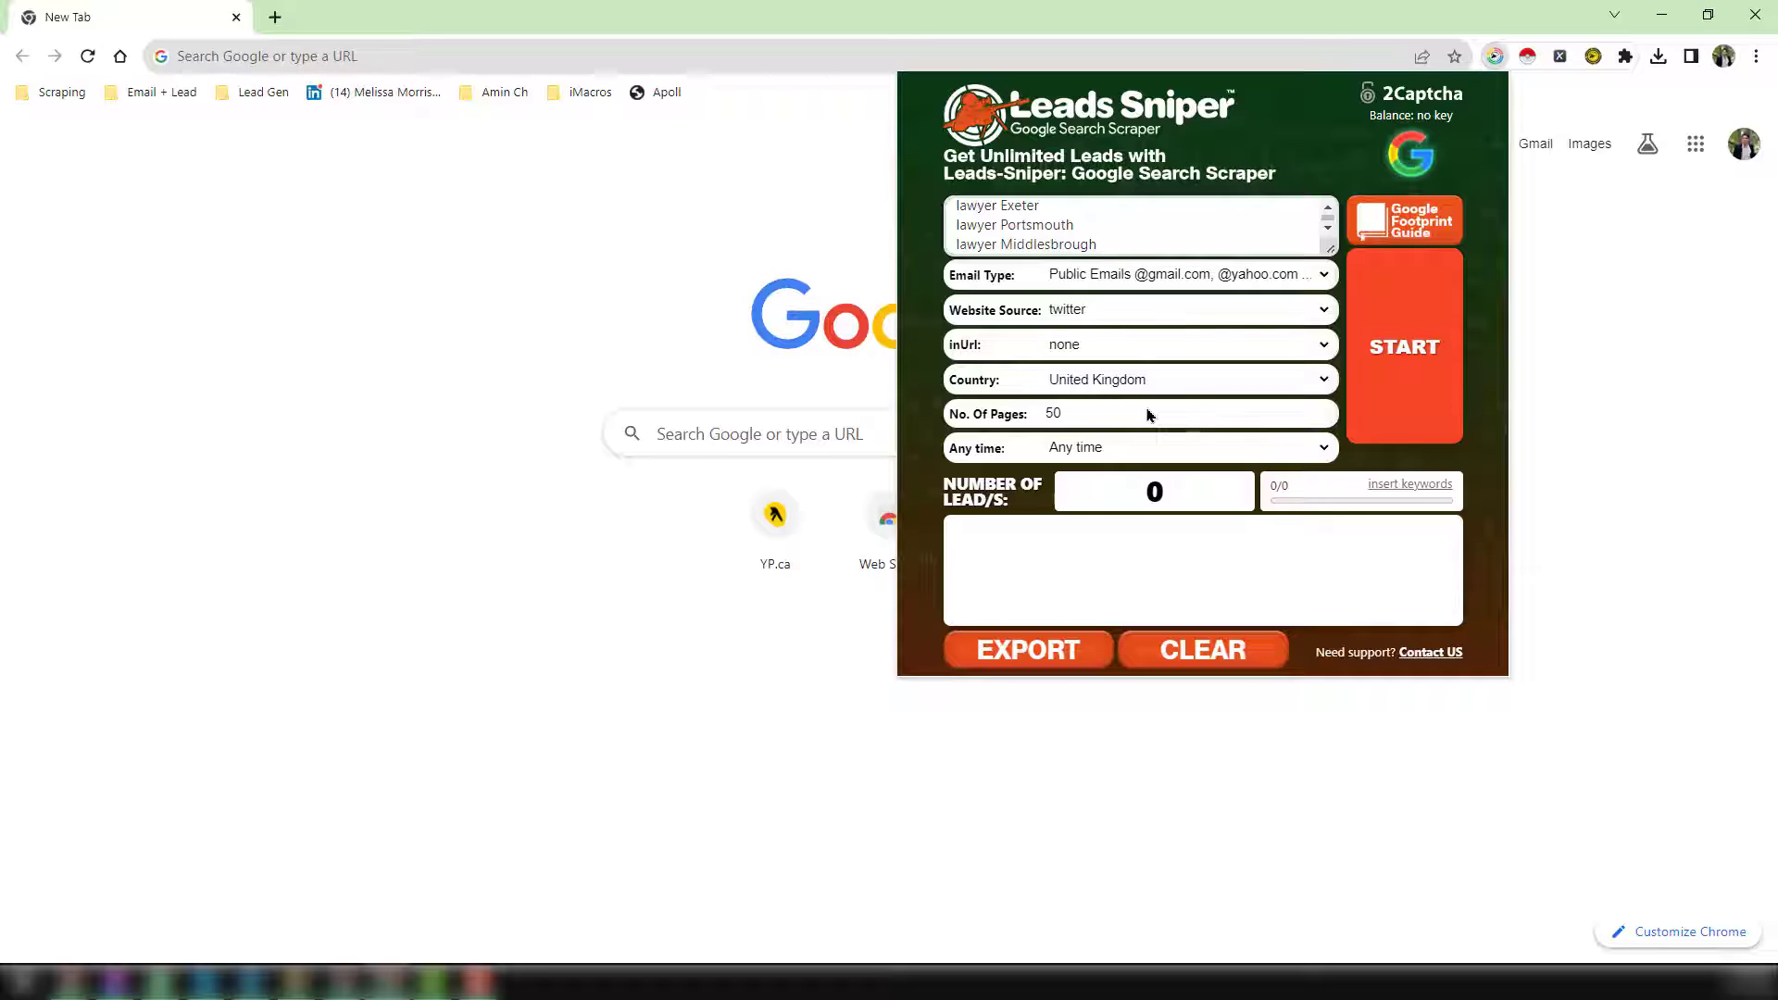
{"action": "left_click", "coordinate": [1443, 352]}
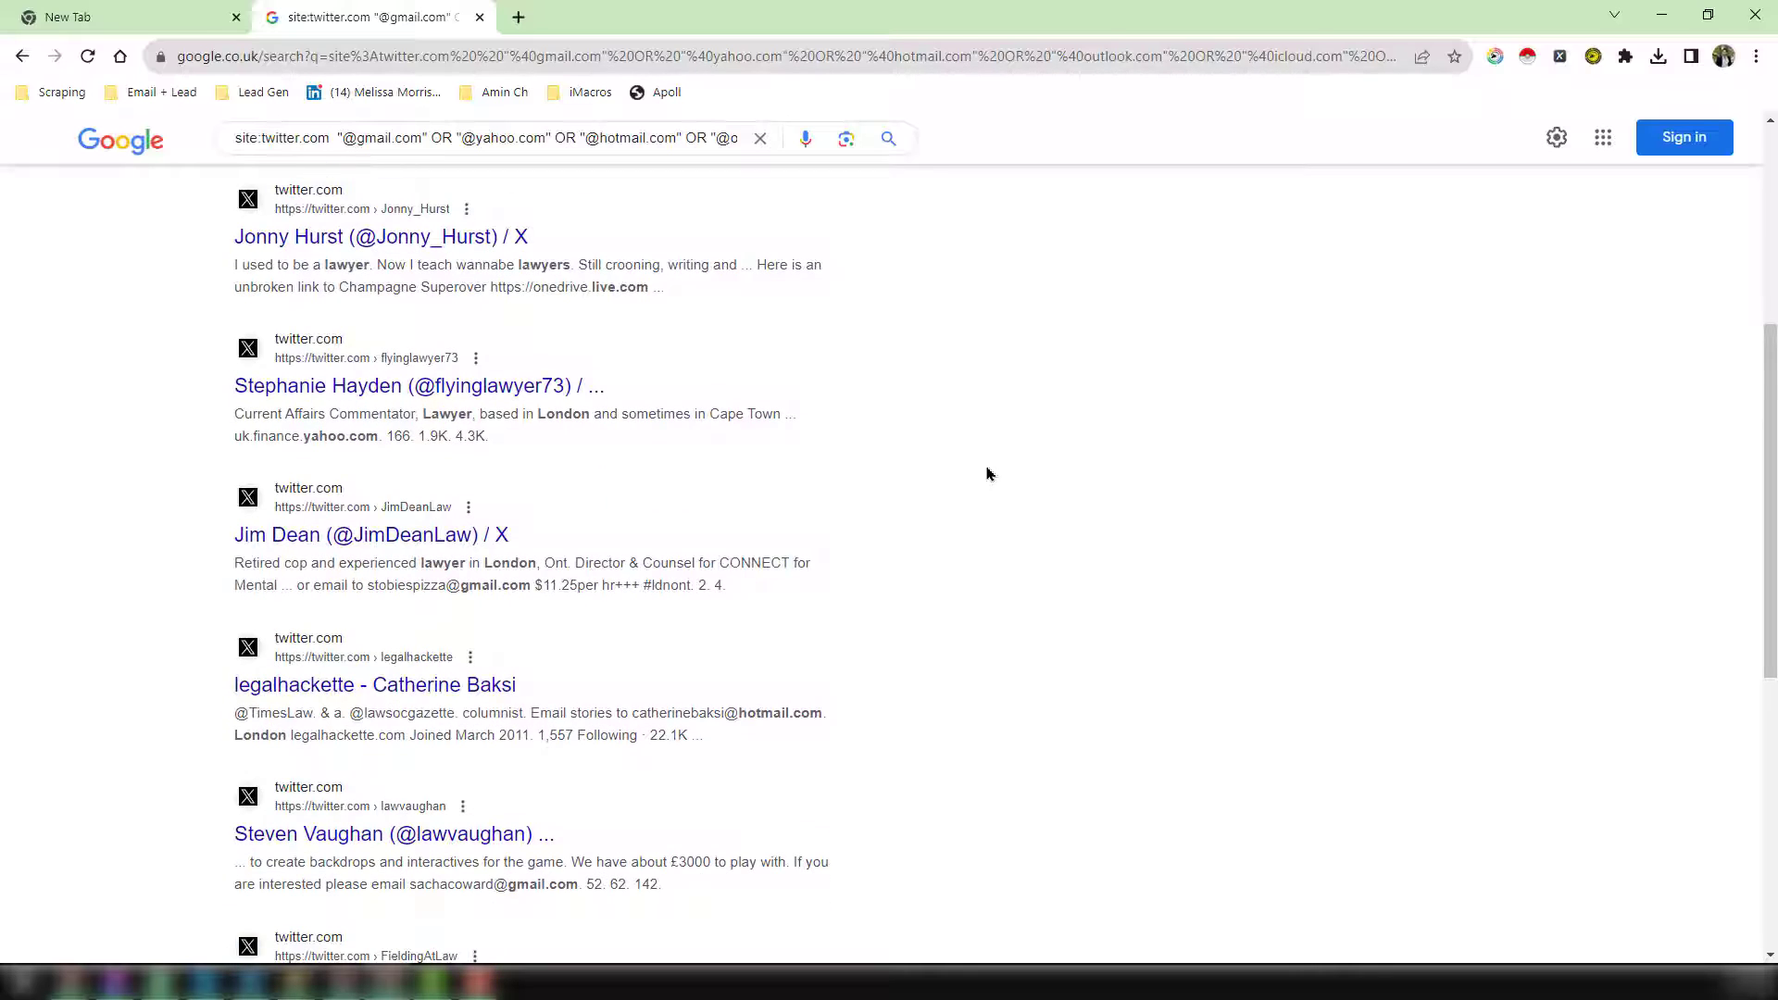
- Check both scrapes' progress and stop them at 551 law firm and 522 lawyer leads
{"action": "left_click", "coordinate": [1495, 56]}
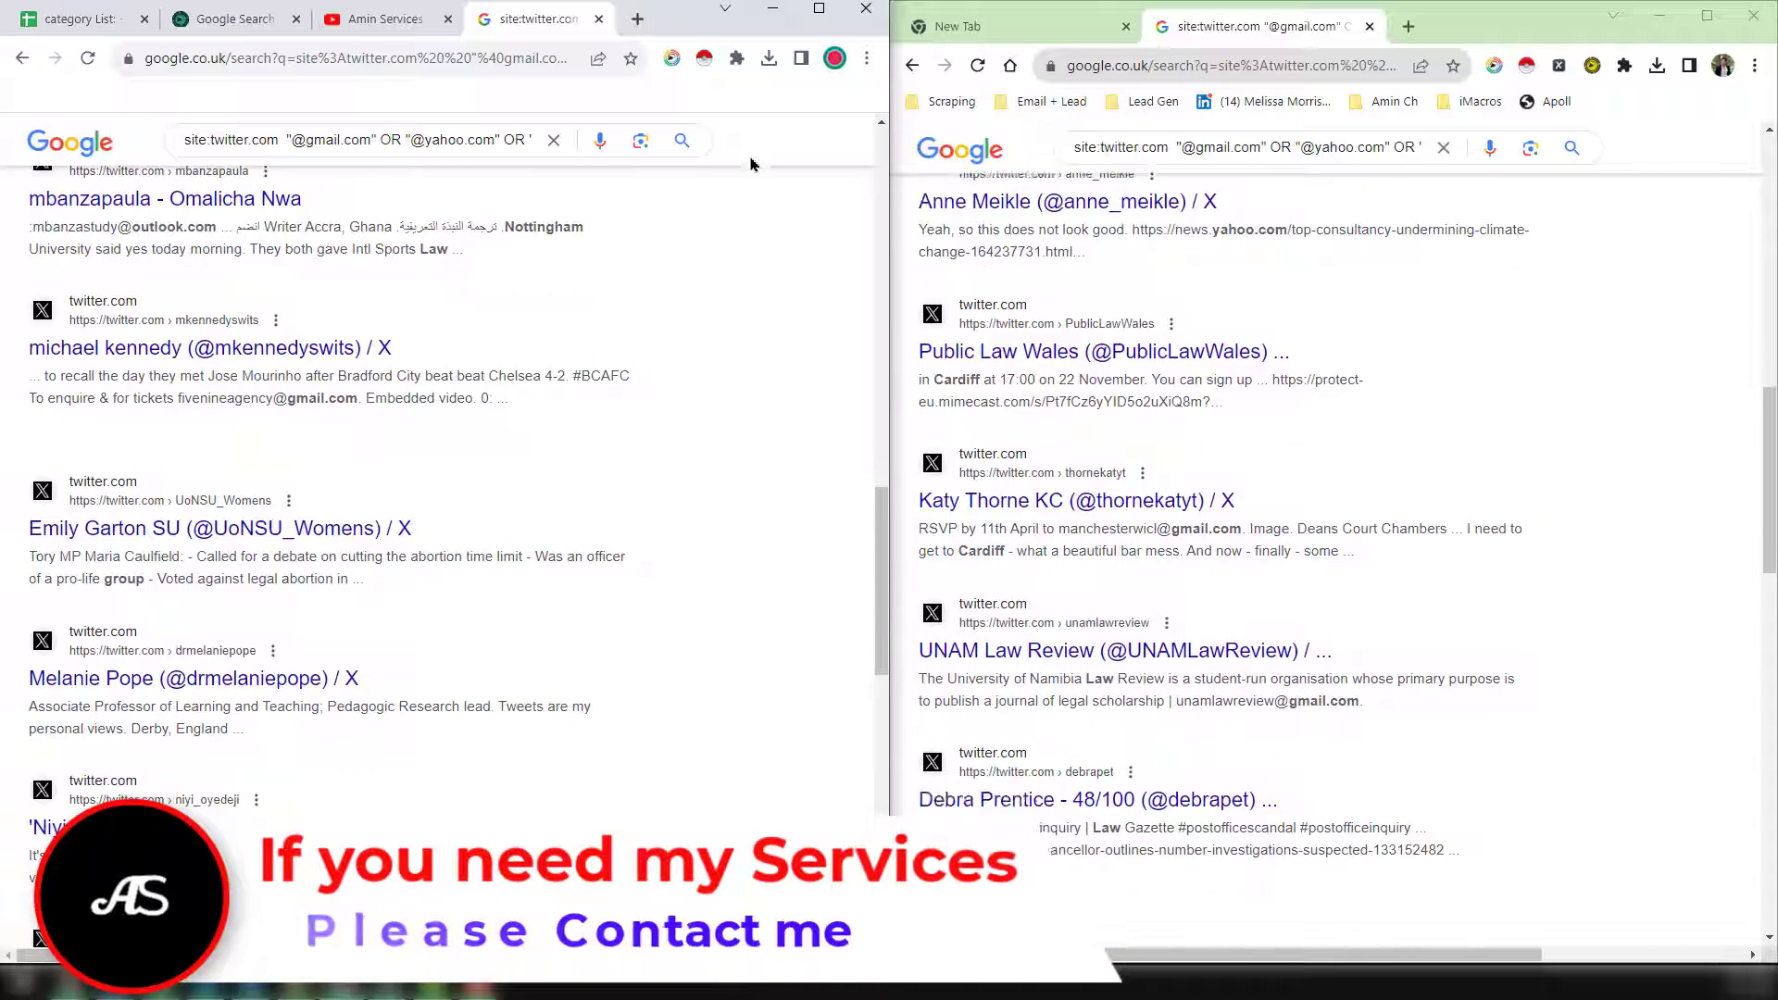
{"action": "left_click", "coordinate": [671, 59]}
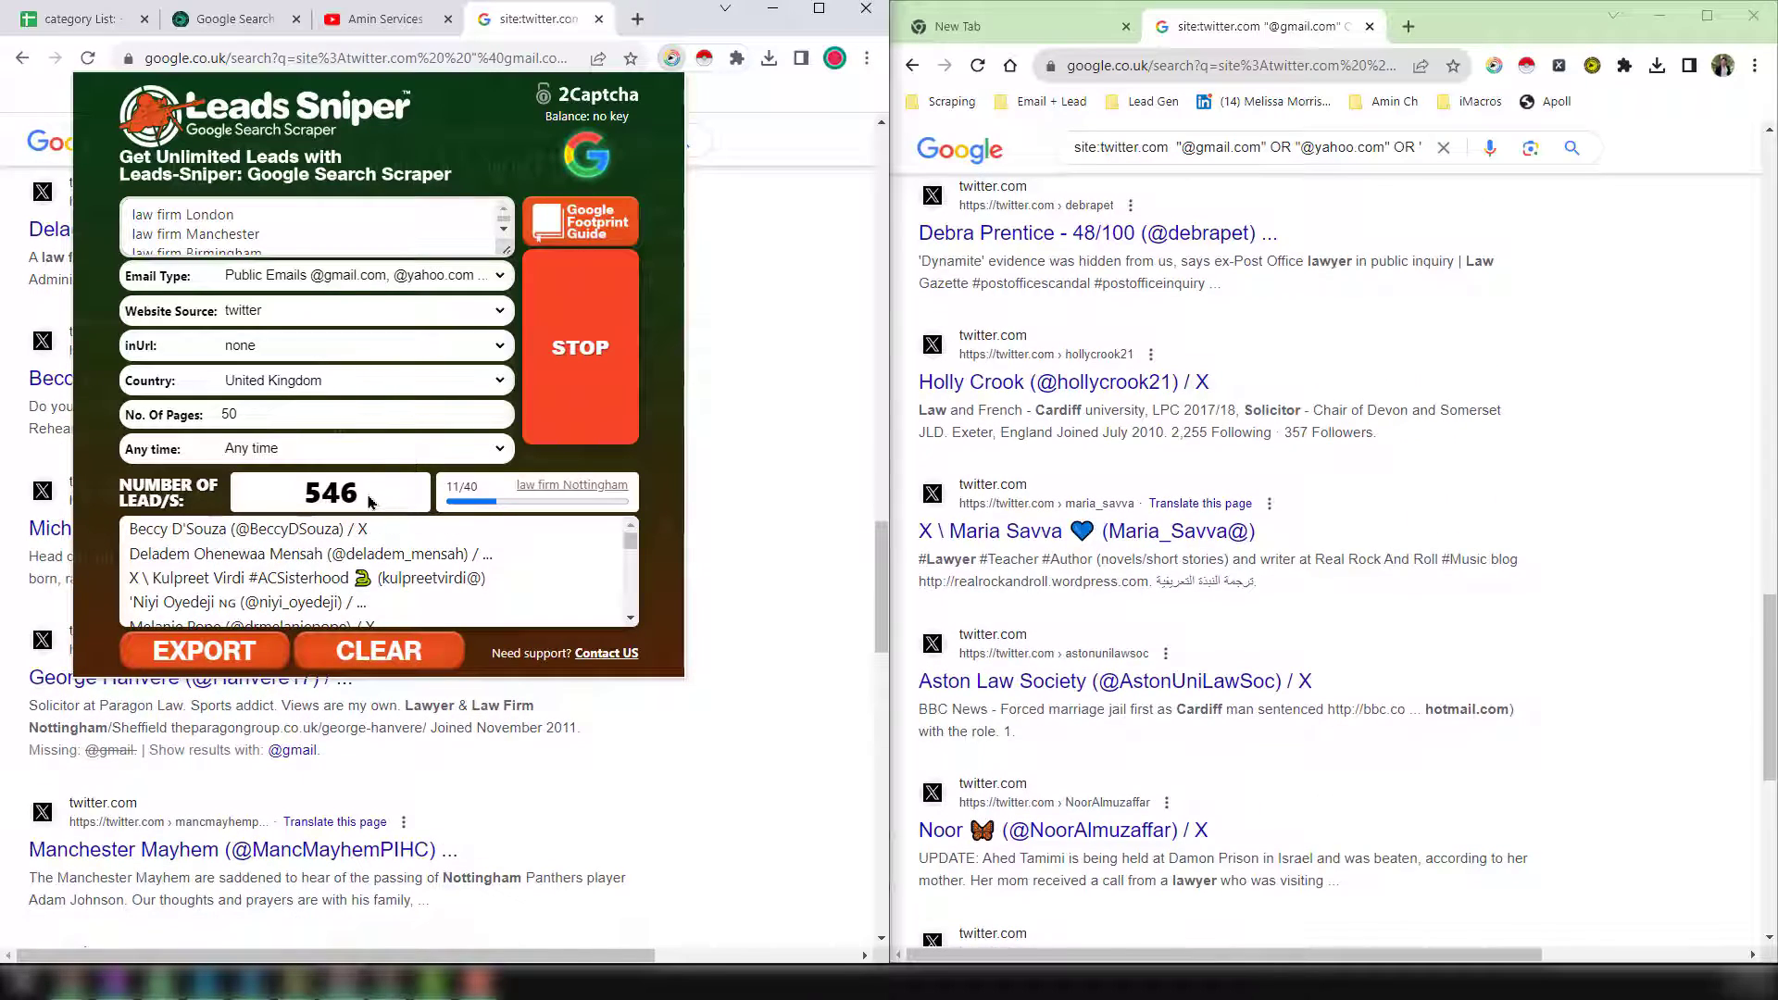
{"action": "left_click", "coordinate": [1499, 68]}
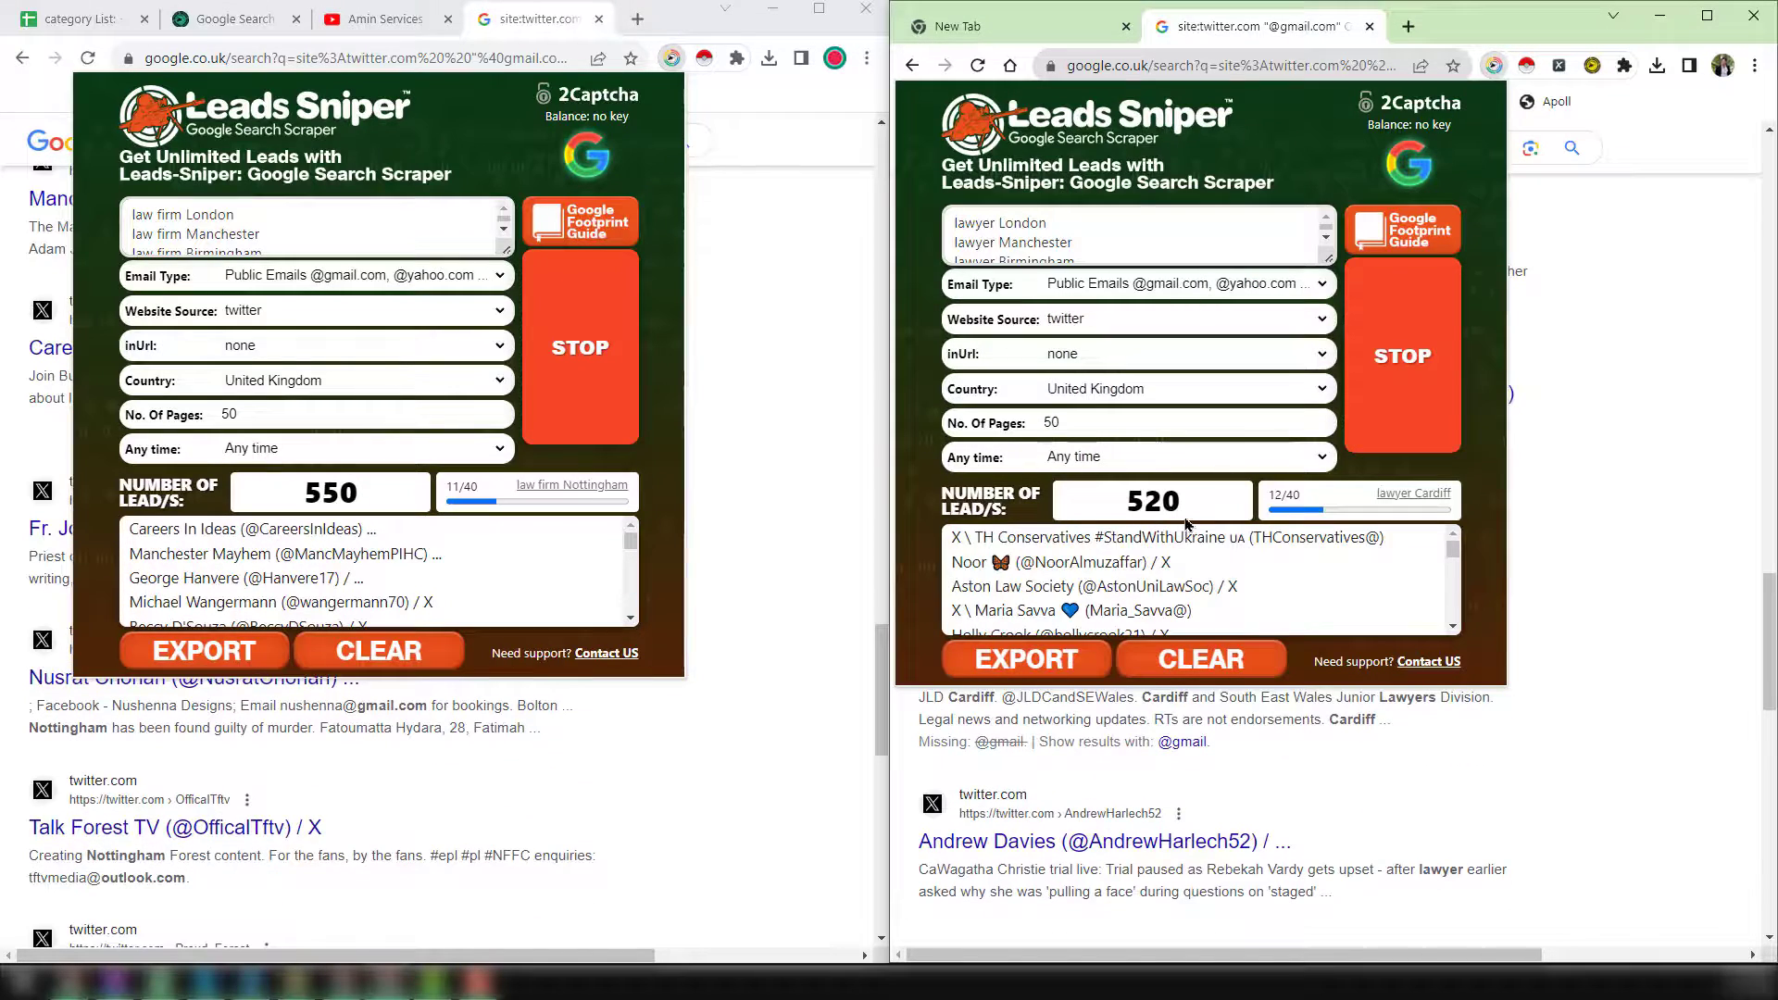
{"action": "left_click", "coordinate": [586, 383]}
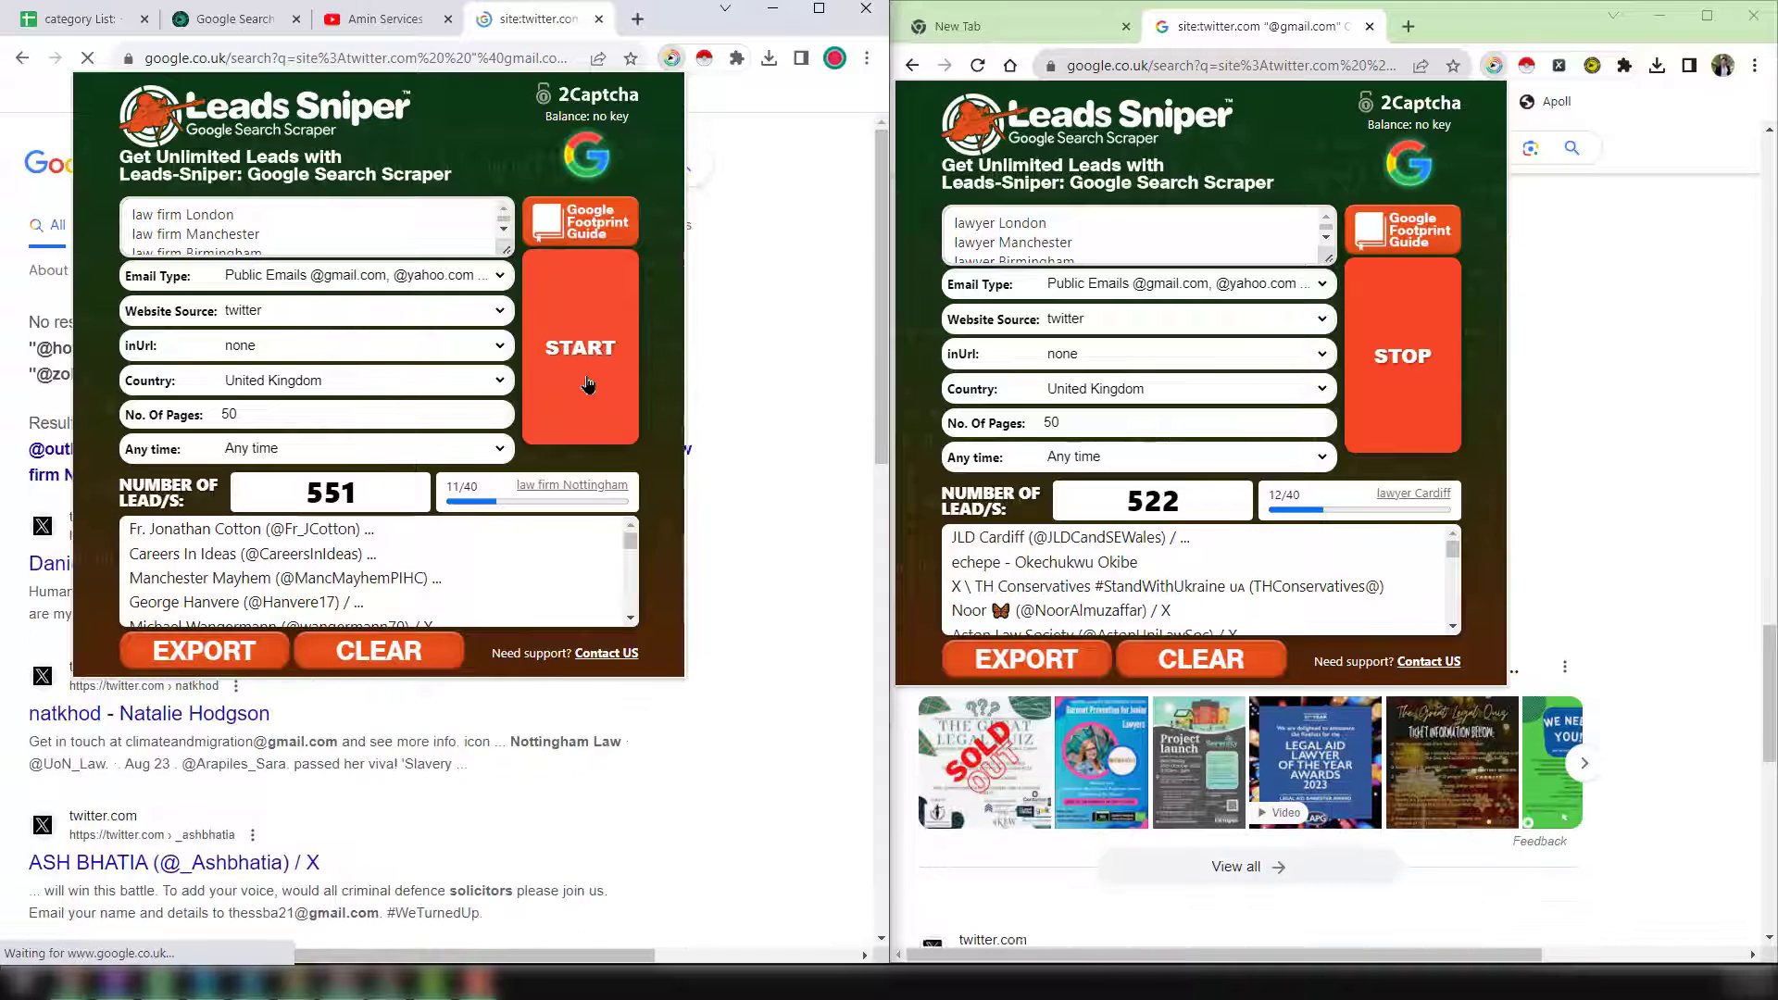
{"action": "left_click", "coordinate": [1436, 357]}
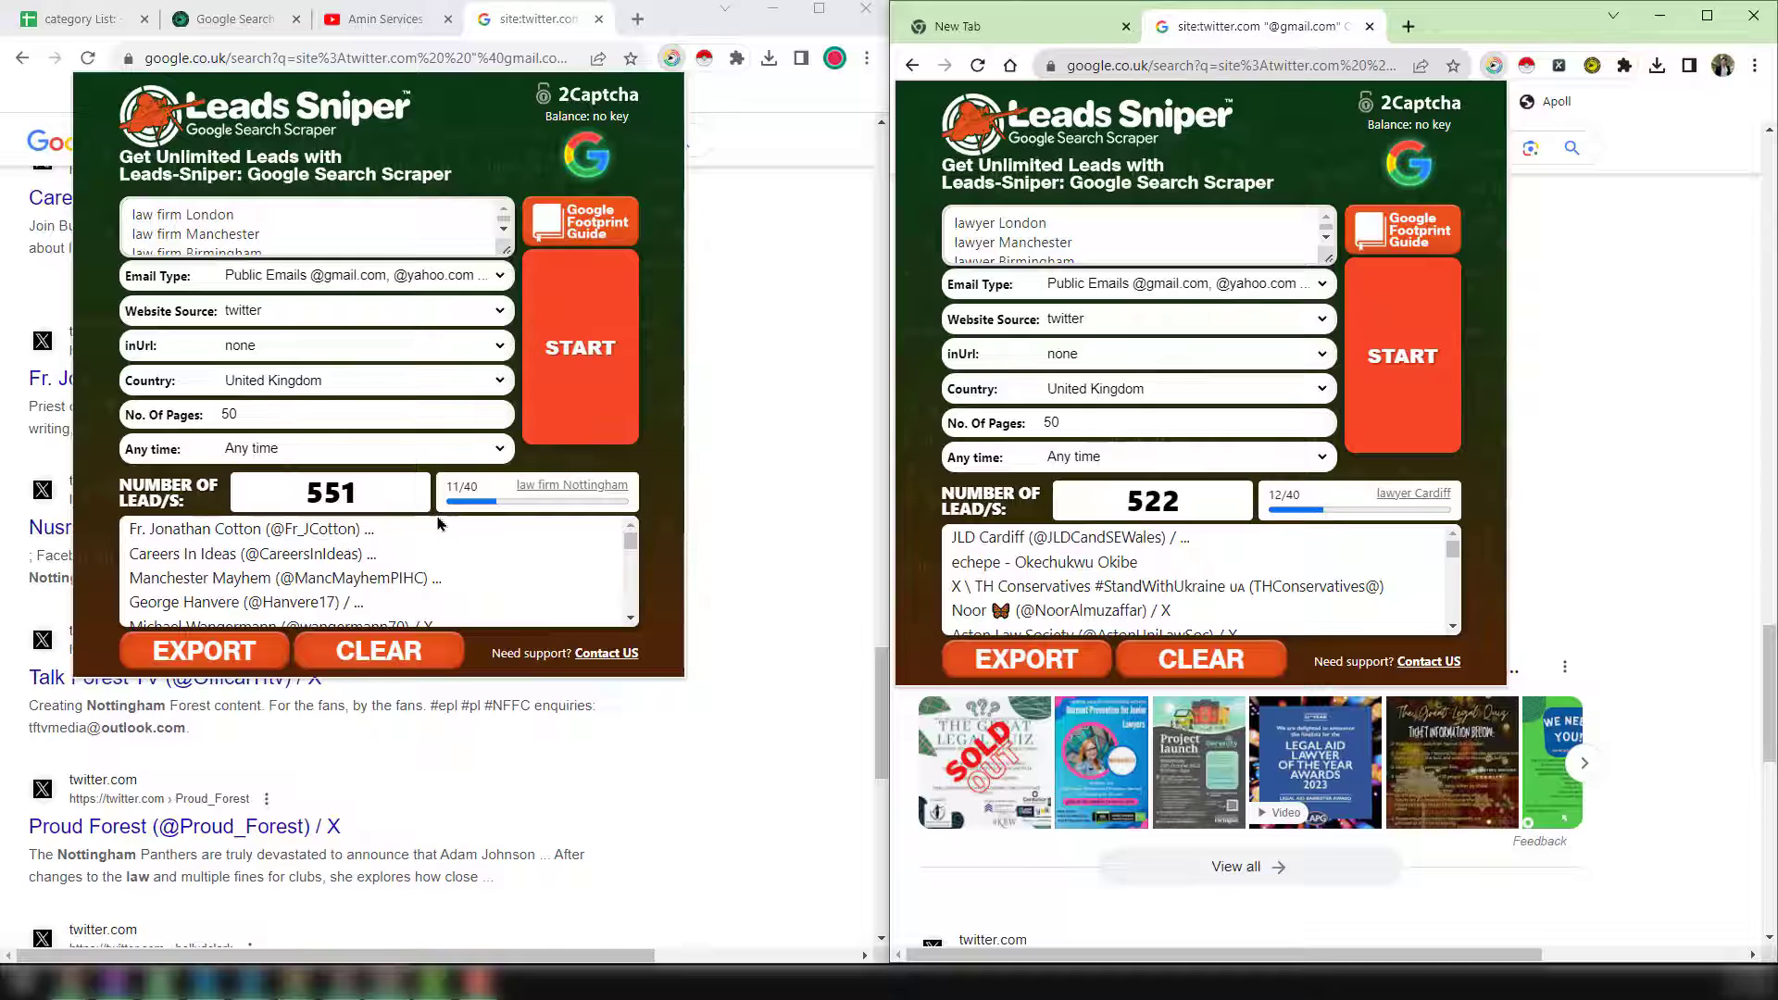
- Export the law firm leads as law-firm-London-(11-17-2023).xlsx
{"action": "left_click", "coordinate": [219, 657]}
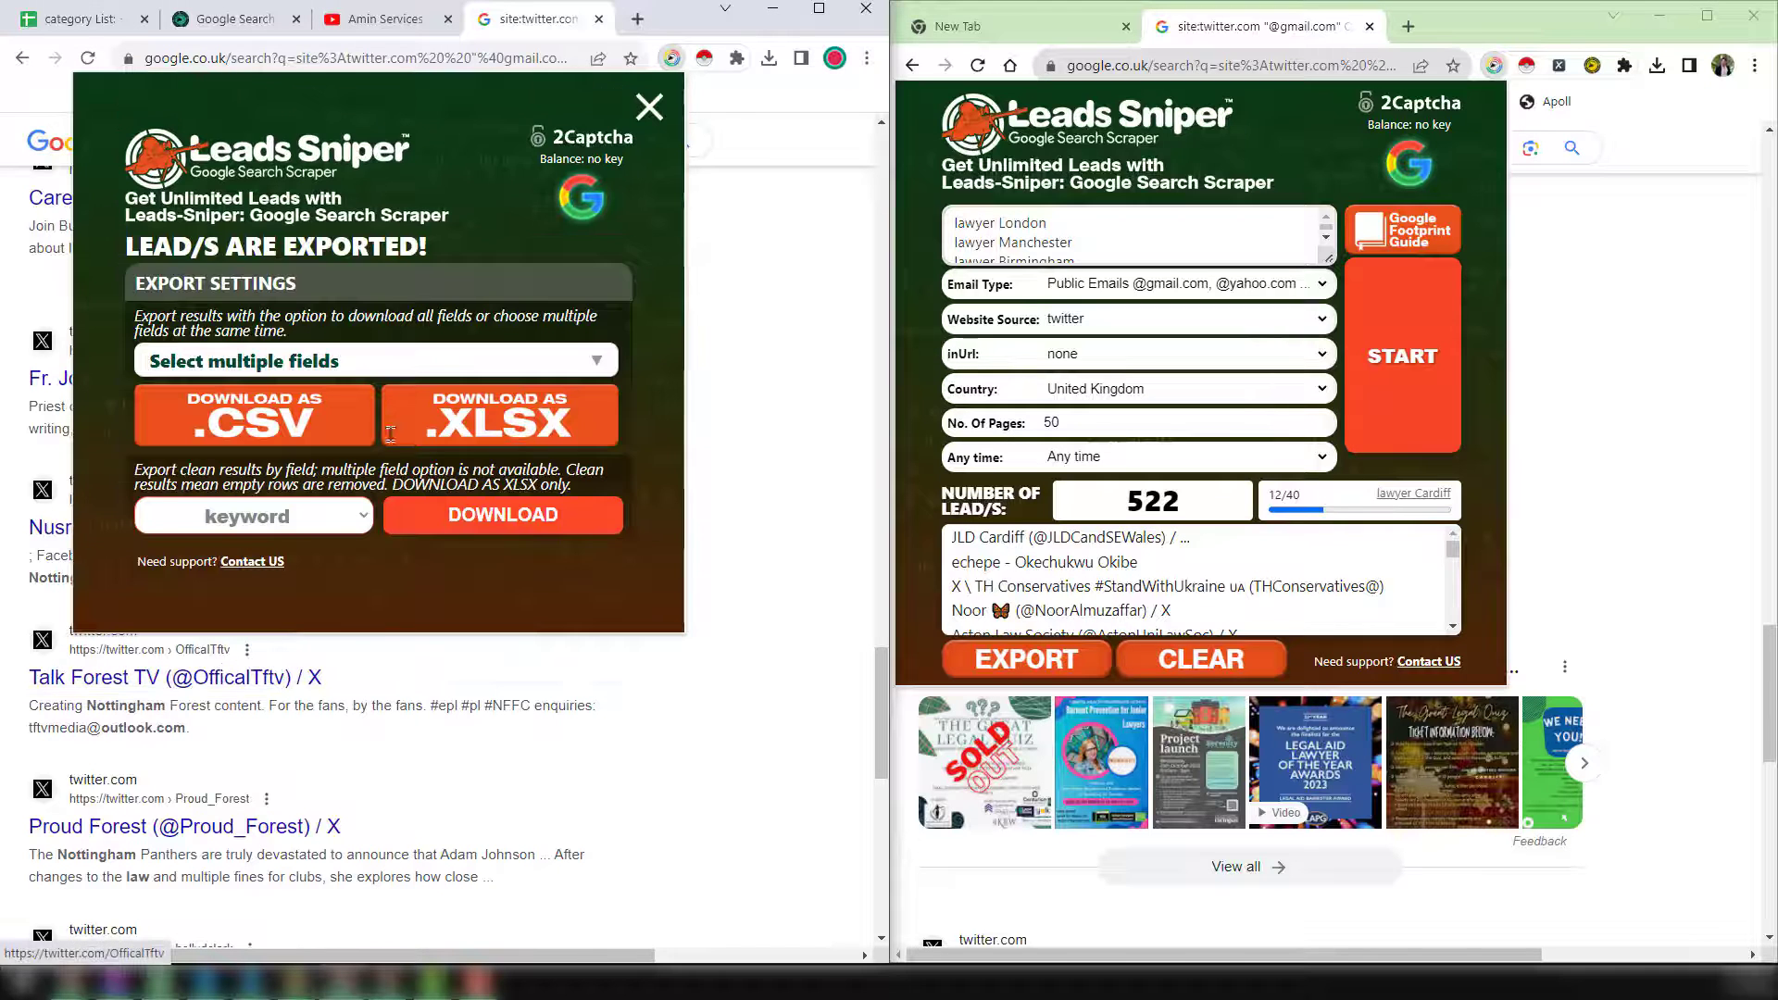
{"action": "left_click", "coordinate": [601, 368]}
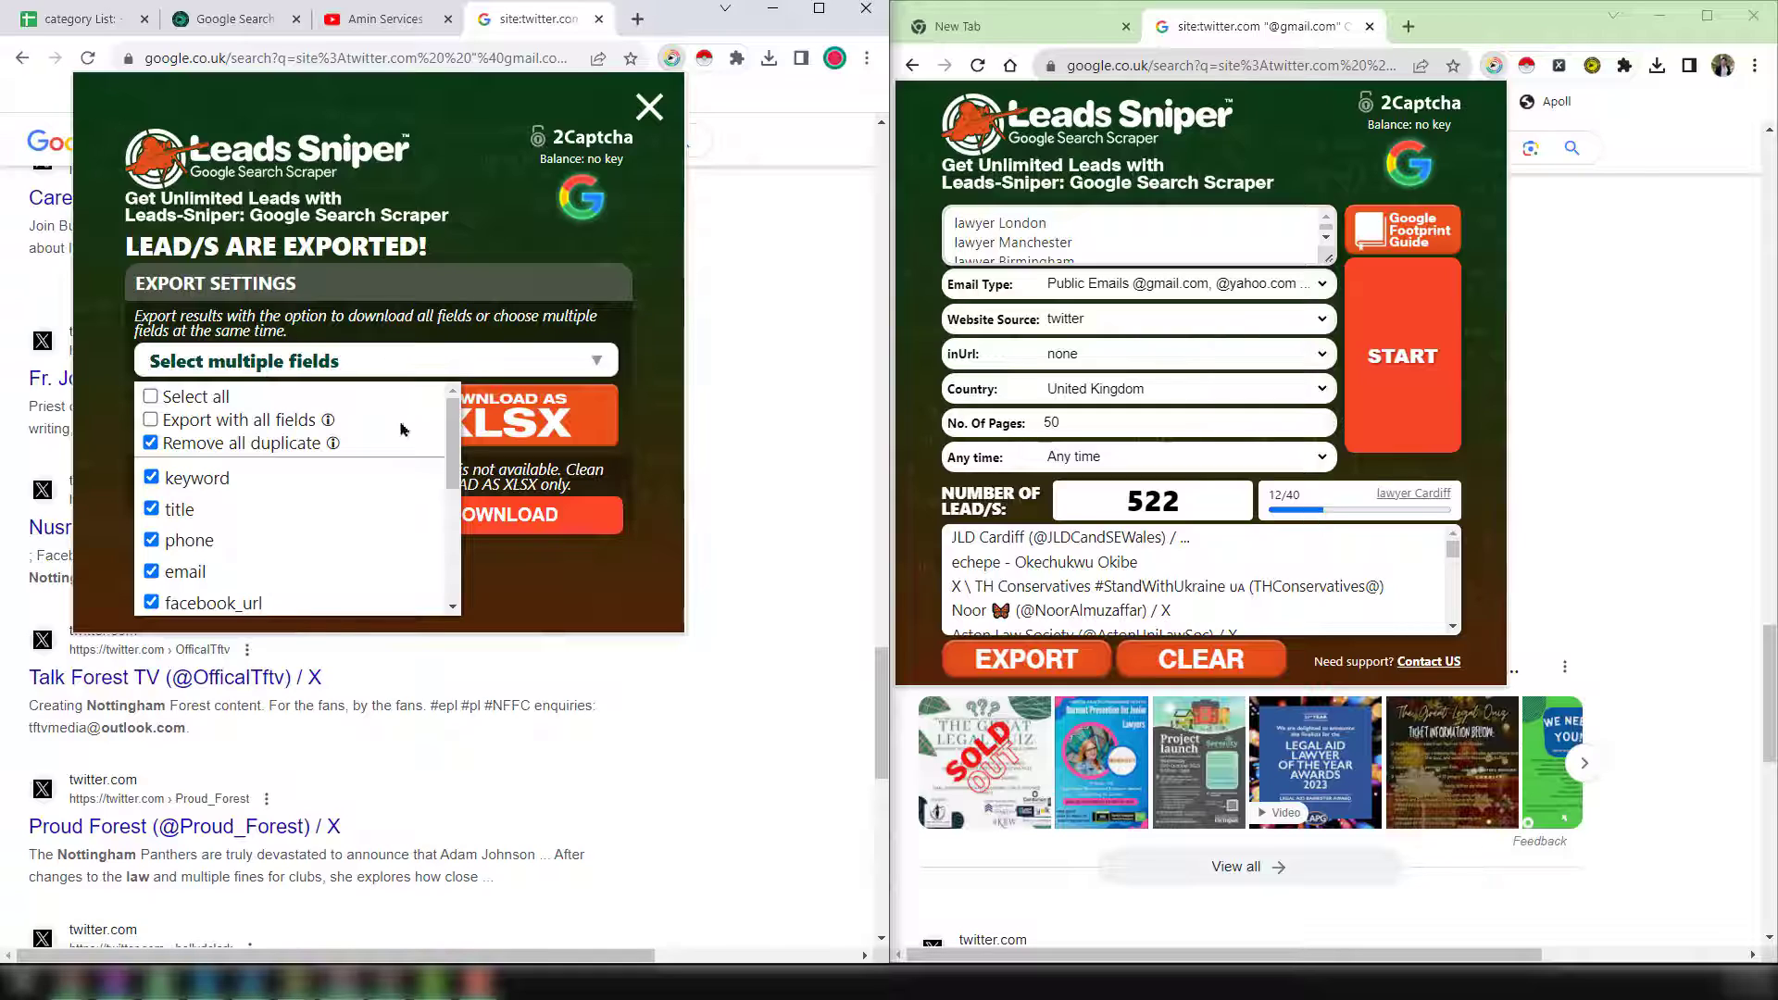
{"action": "left_click", "coordinate": [463, 225]}
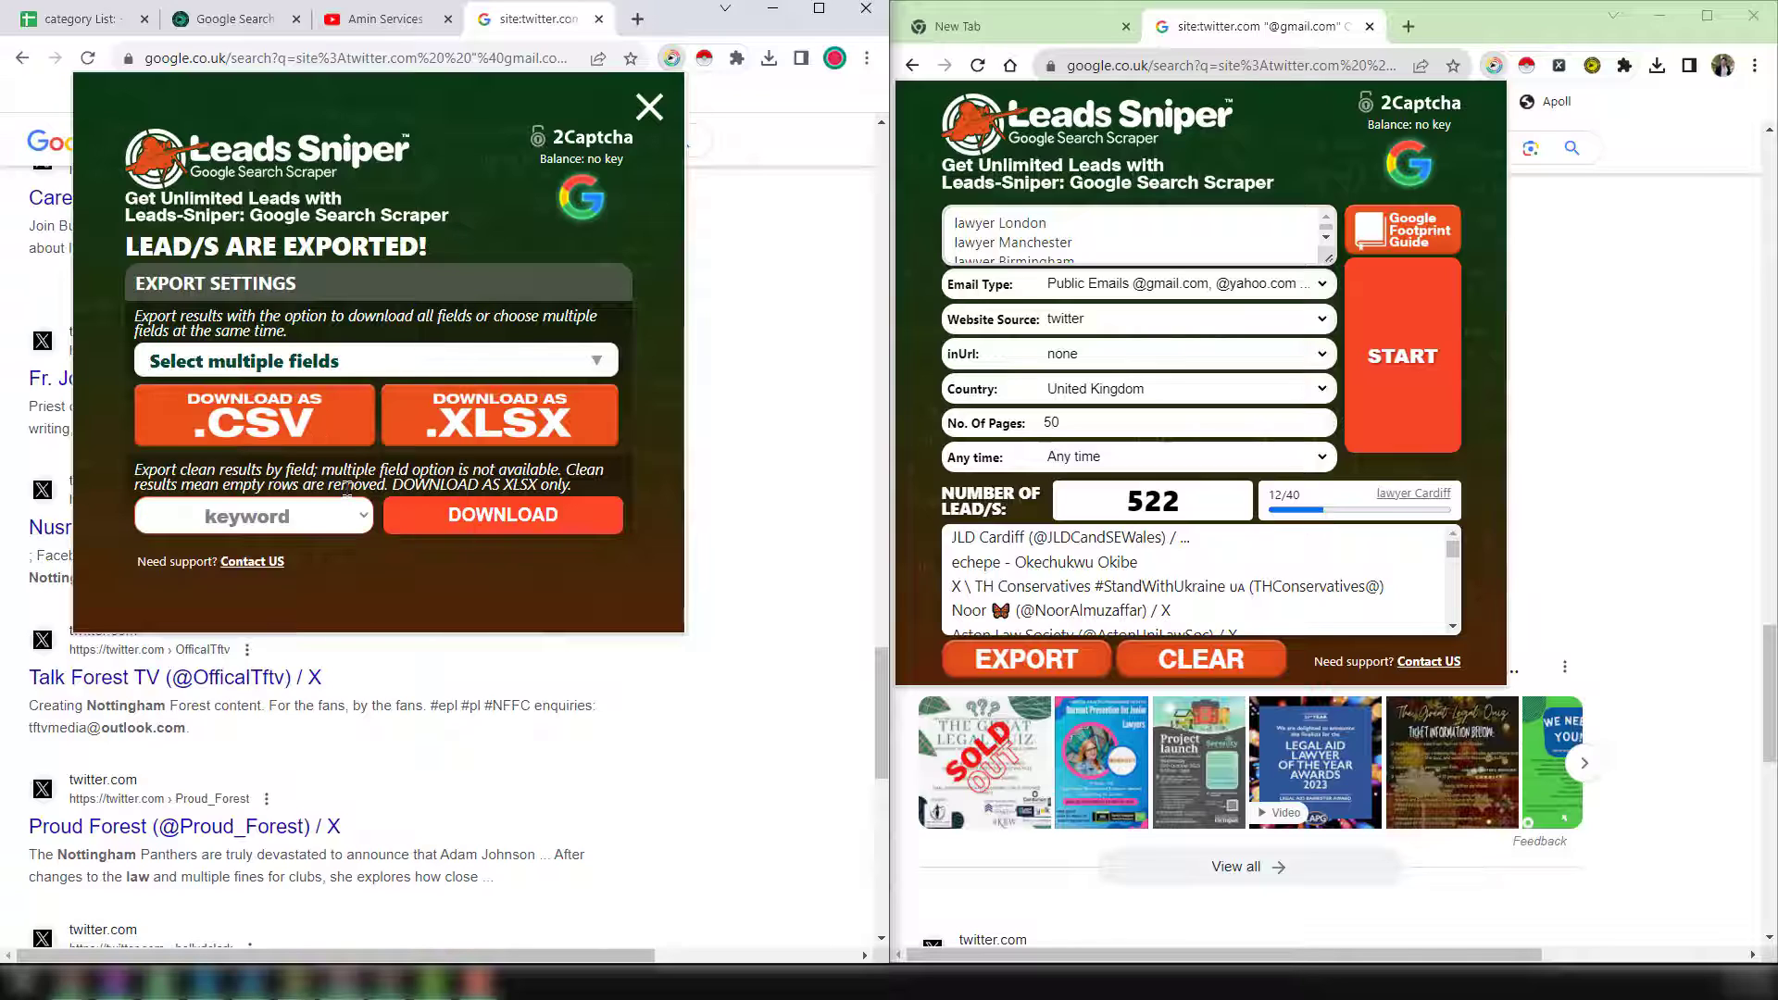
{"action": "left_click", "coordinate": [508, 423]}
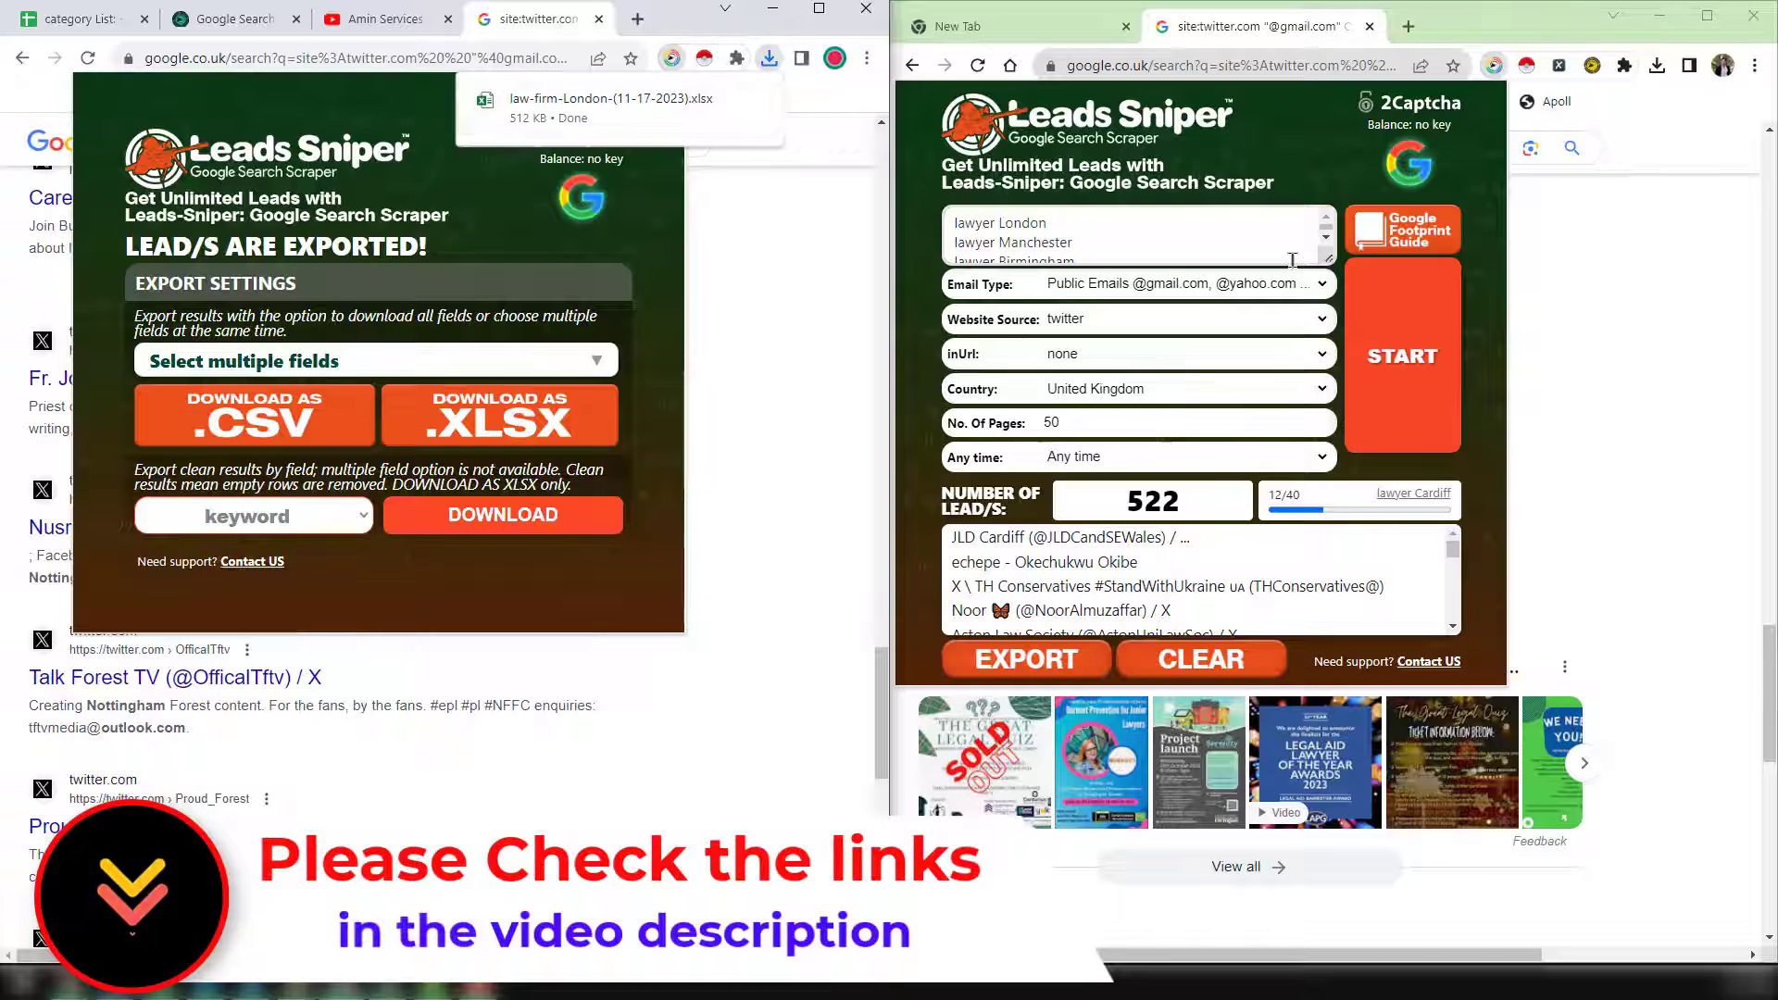
- Export the lawyer leads as lawyer-London-(11-17-2023).xlsx to Downloads
{"action": "left_click", "coordinate": [1073, 673]}
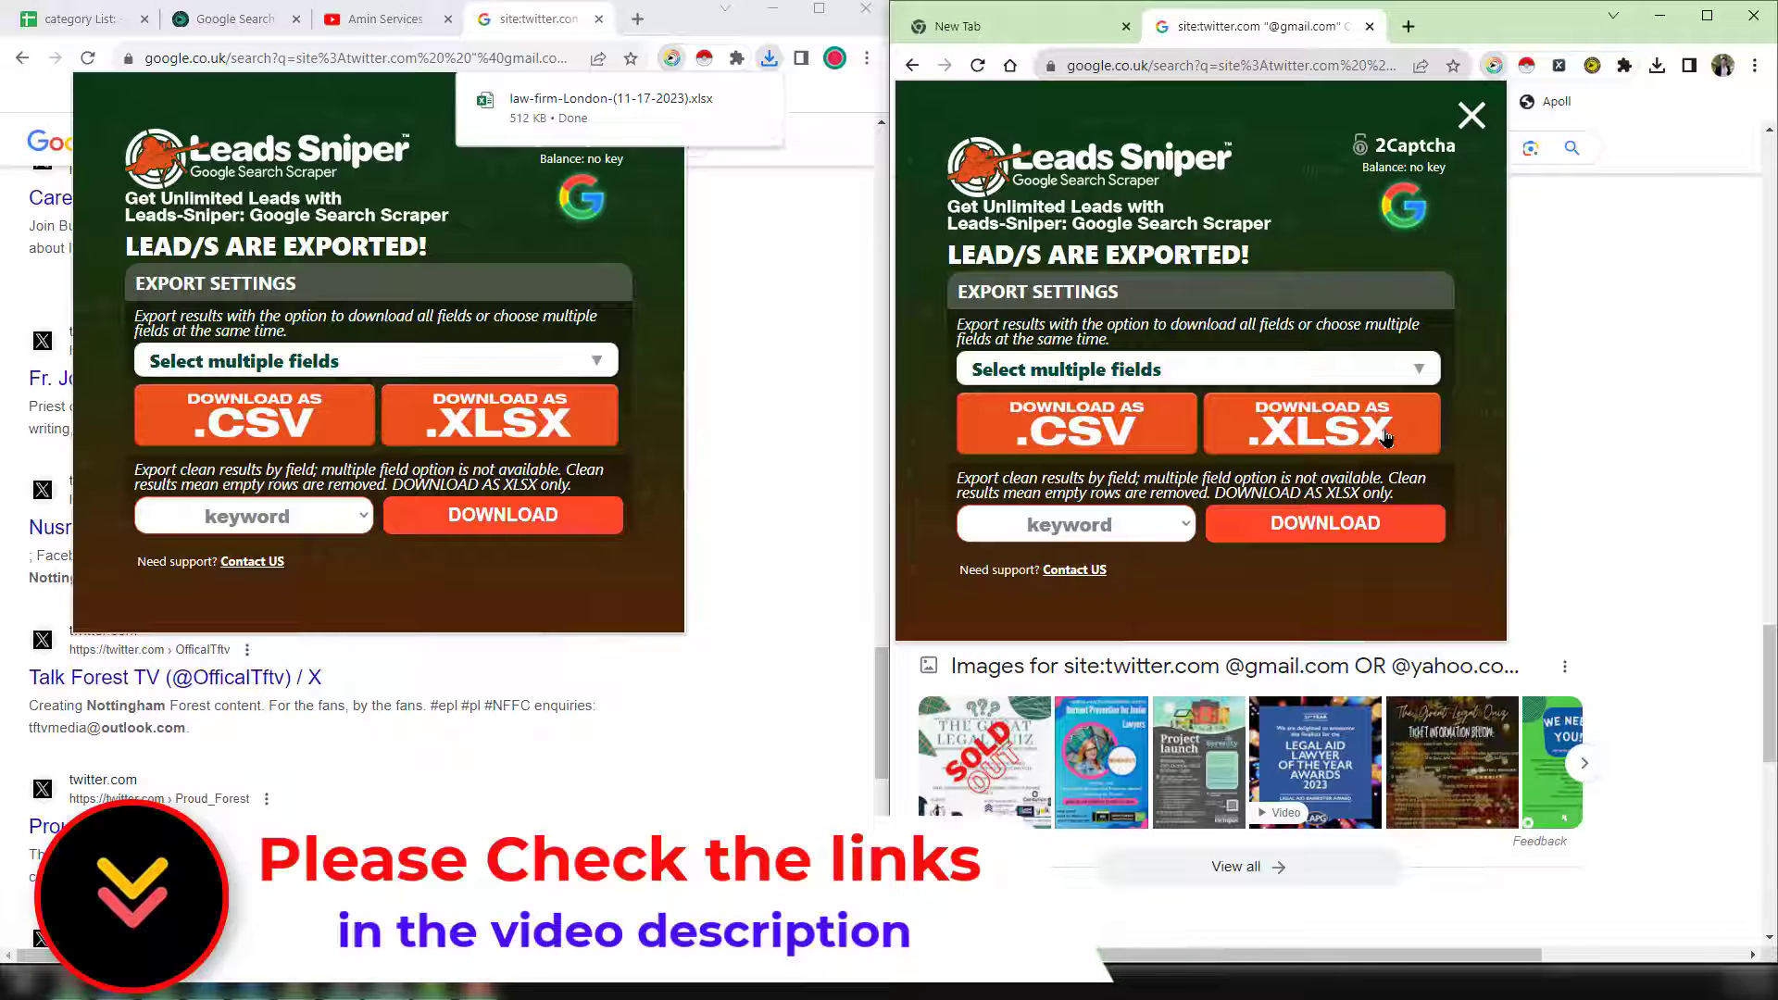
{"action": "left_click", "coordinate": [1387, 438]}
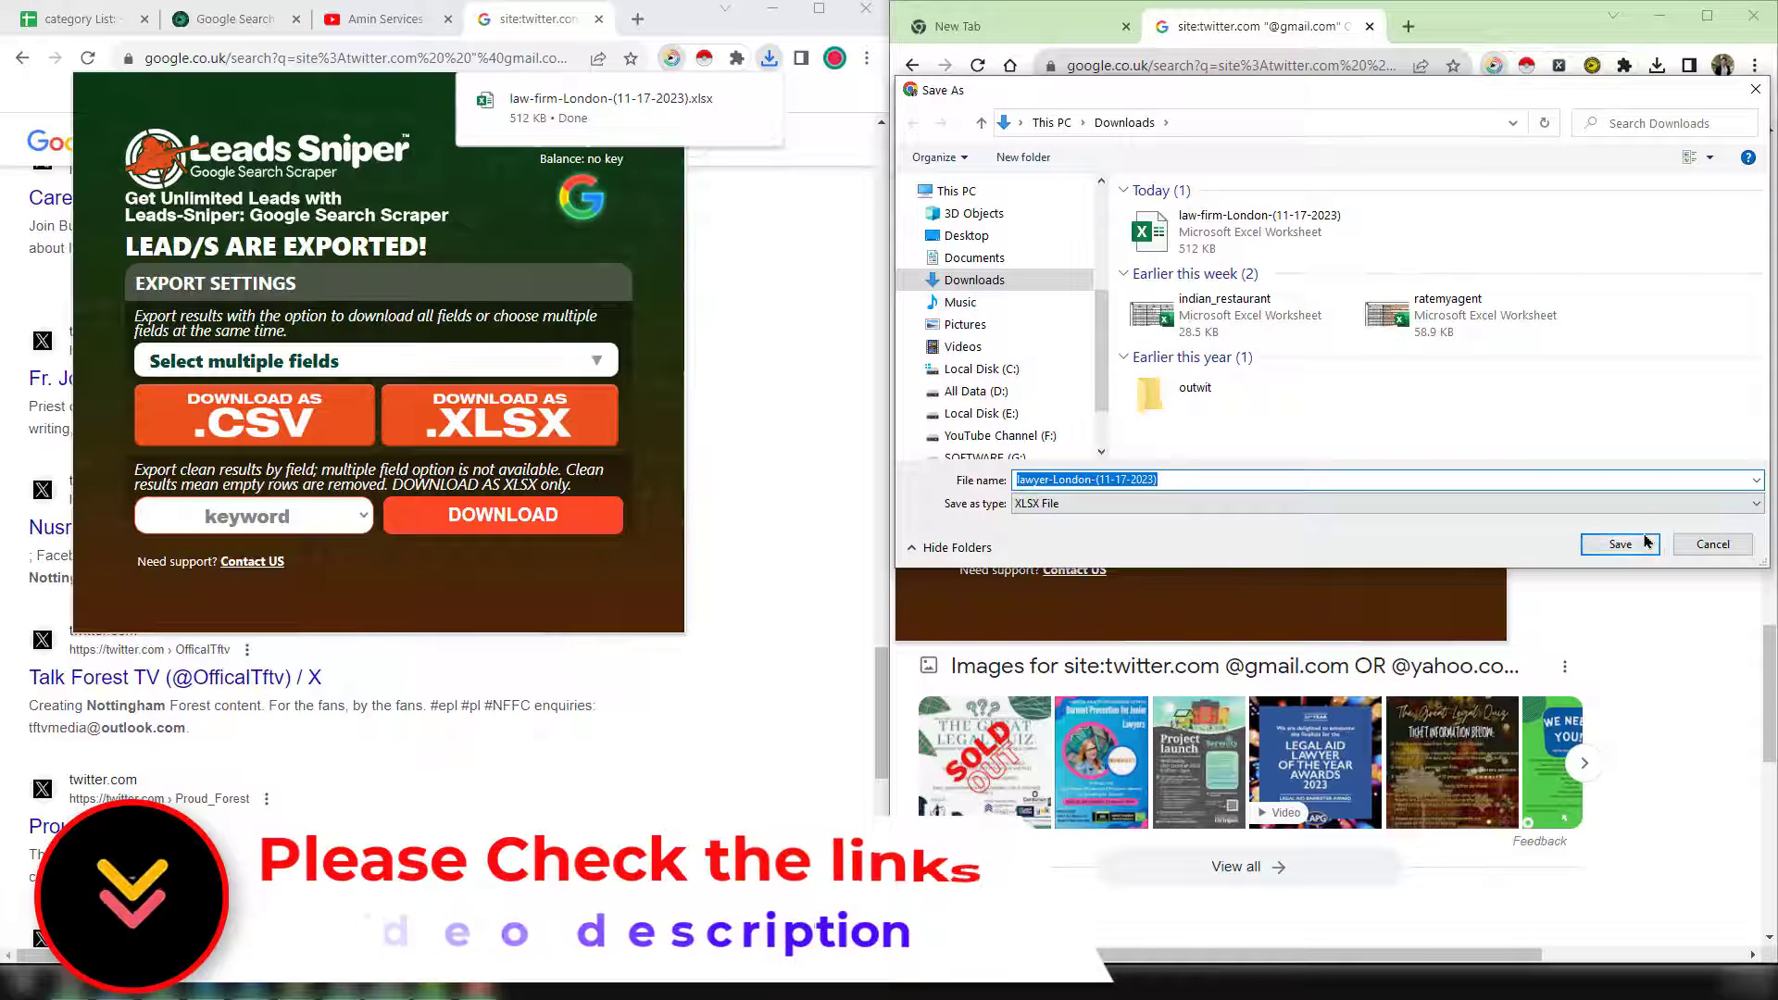
{"action": "left_click", "coordinate": [1646, 542]}
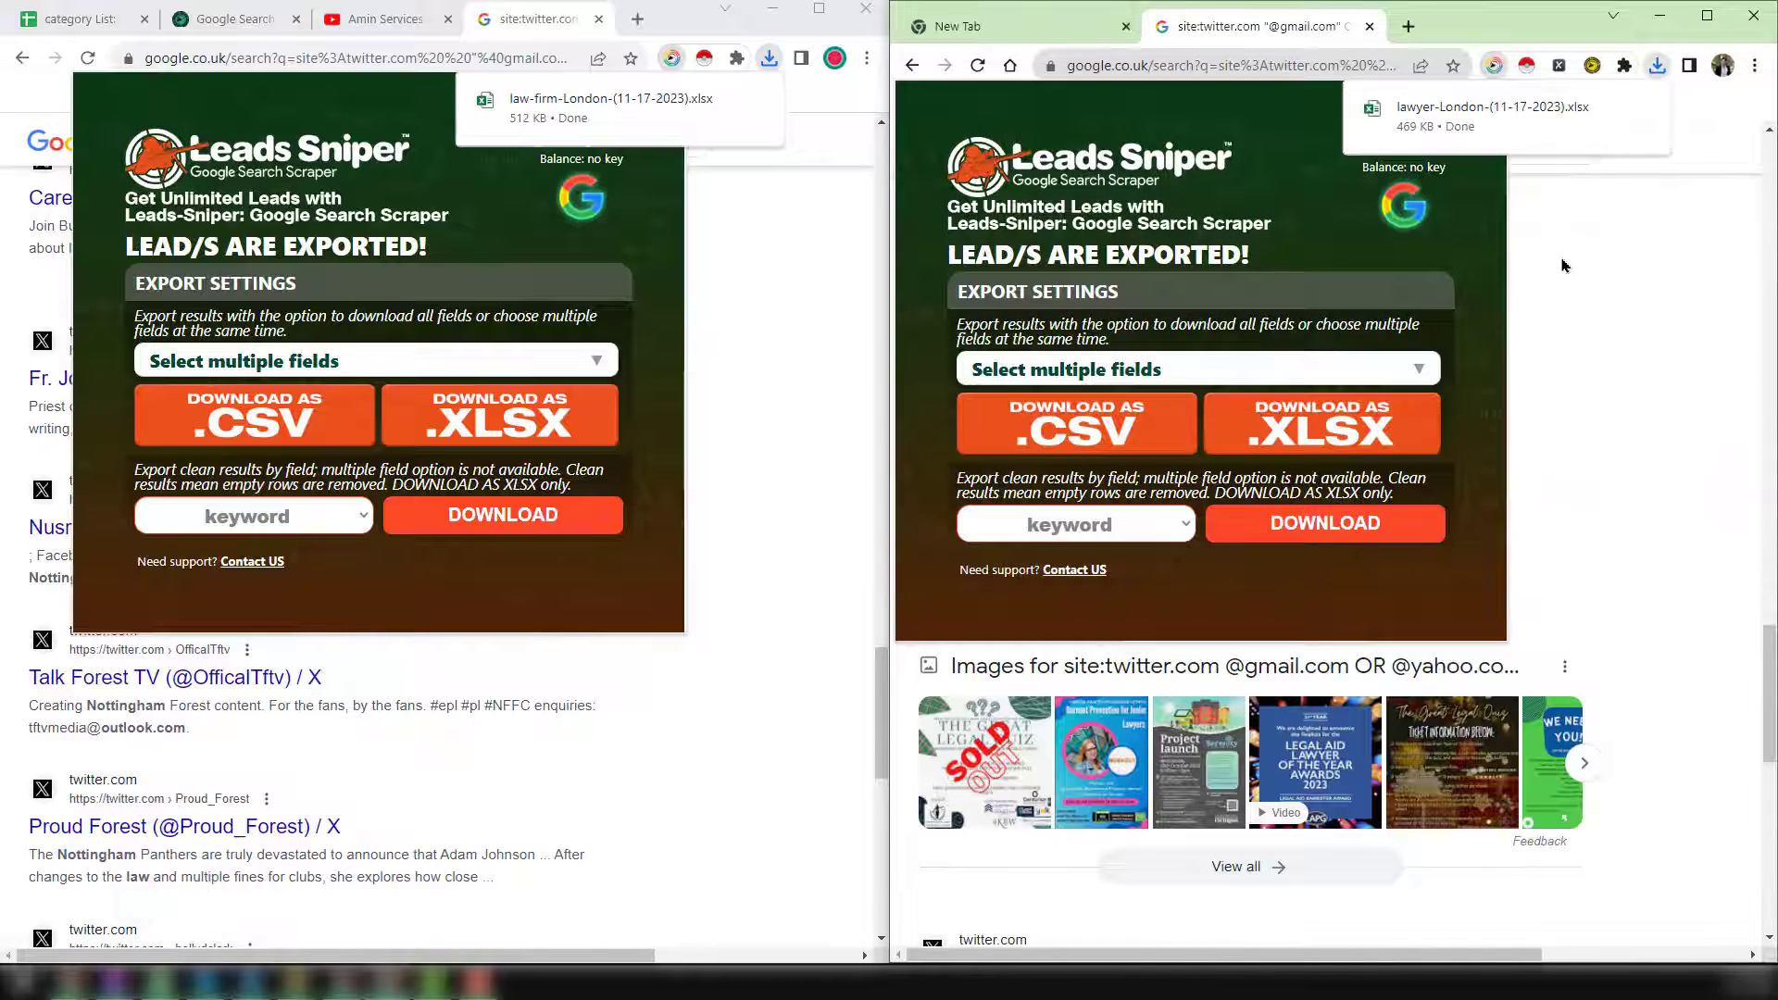
- Open law-firm-London xlsx and give all columns one wider uniform width
{"action": "mouse_move", "coordinate": [701, 115]}
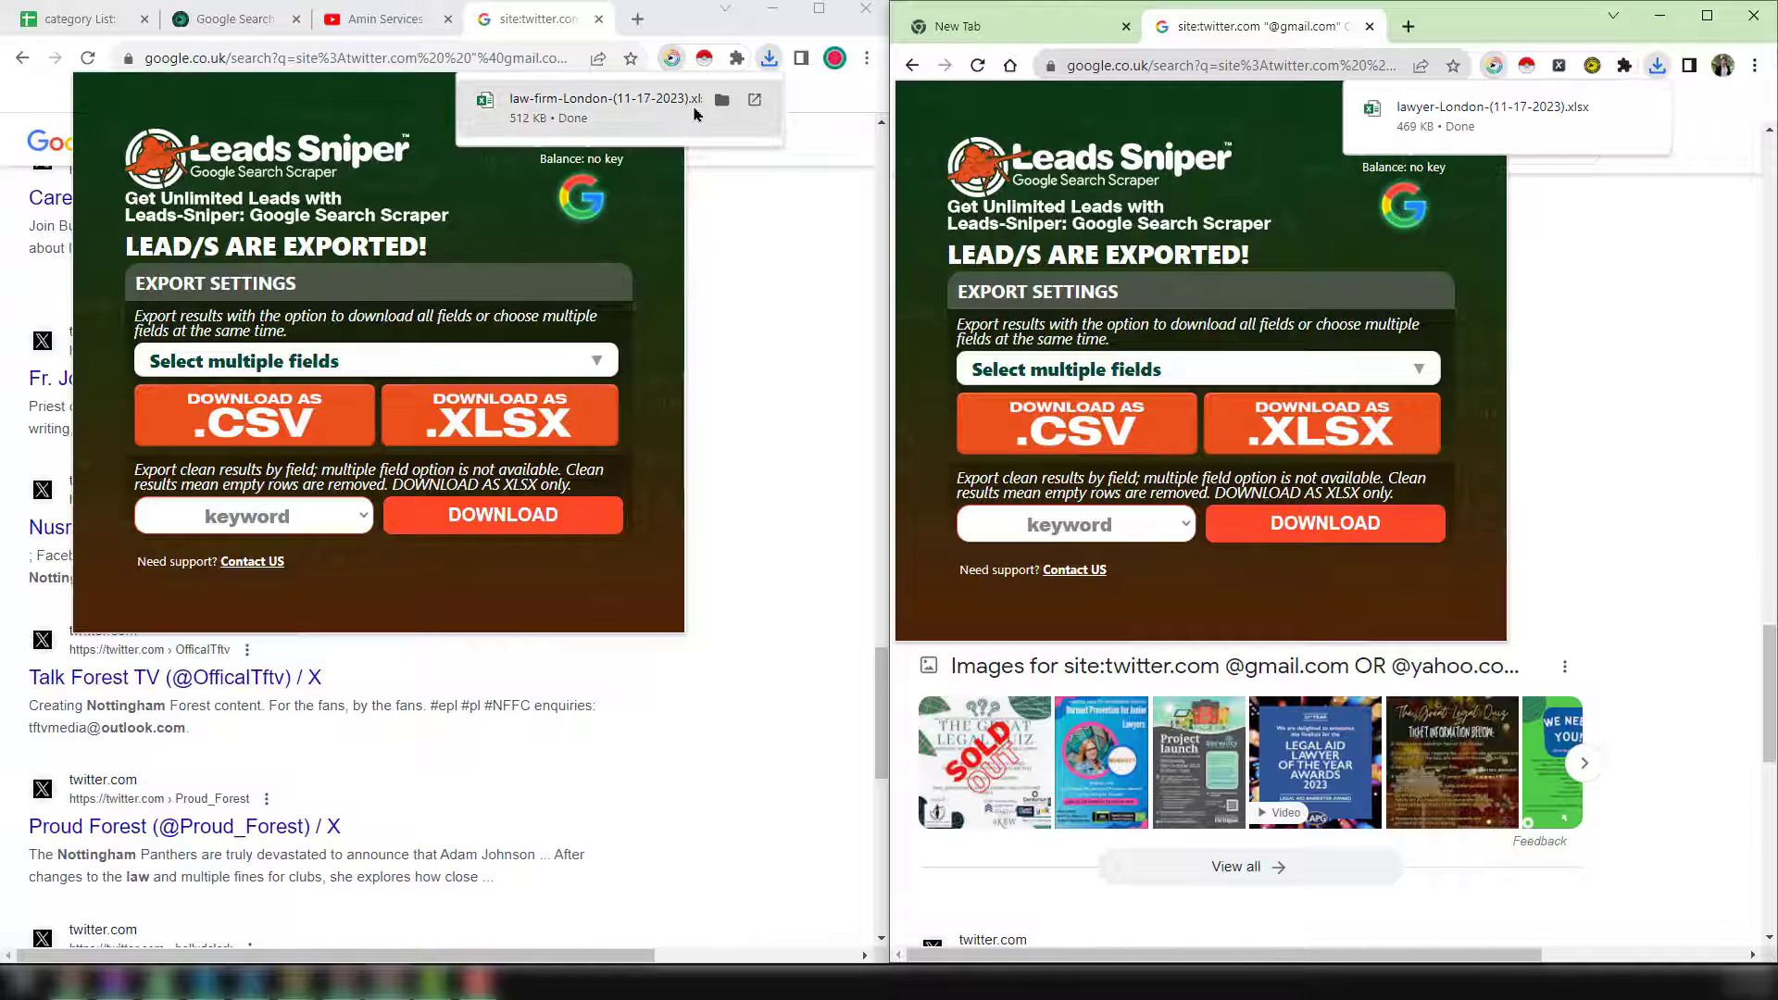
{"action": "left_click", "coordinate": [754, 102]}
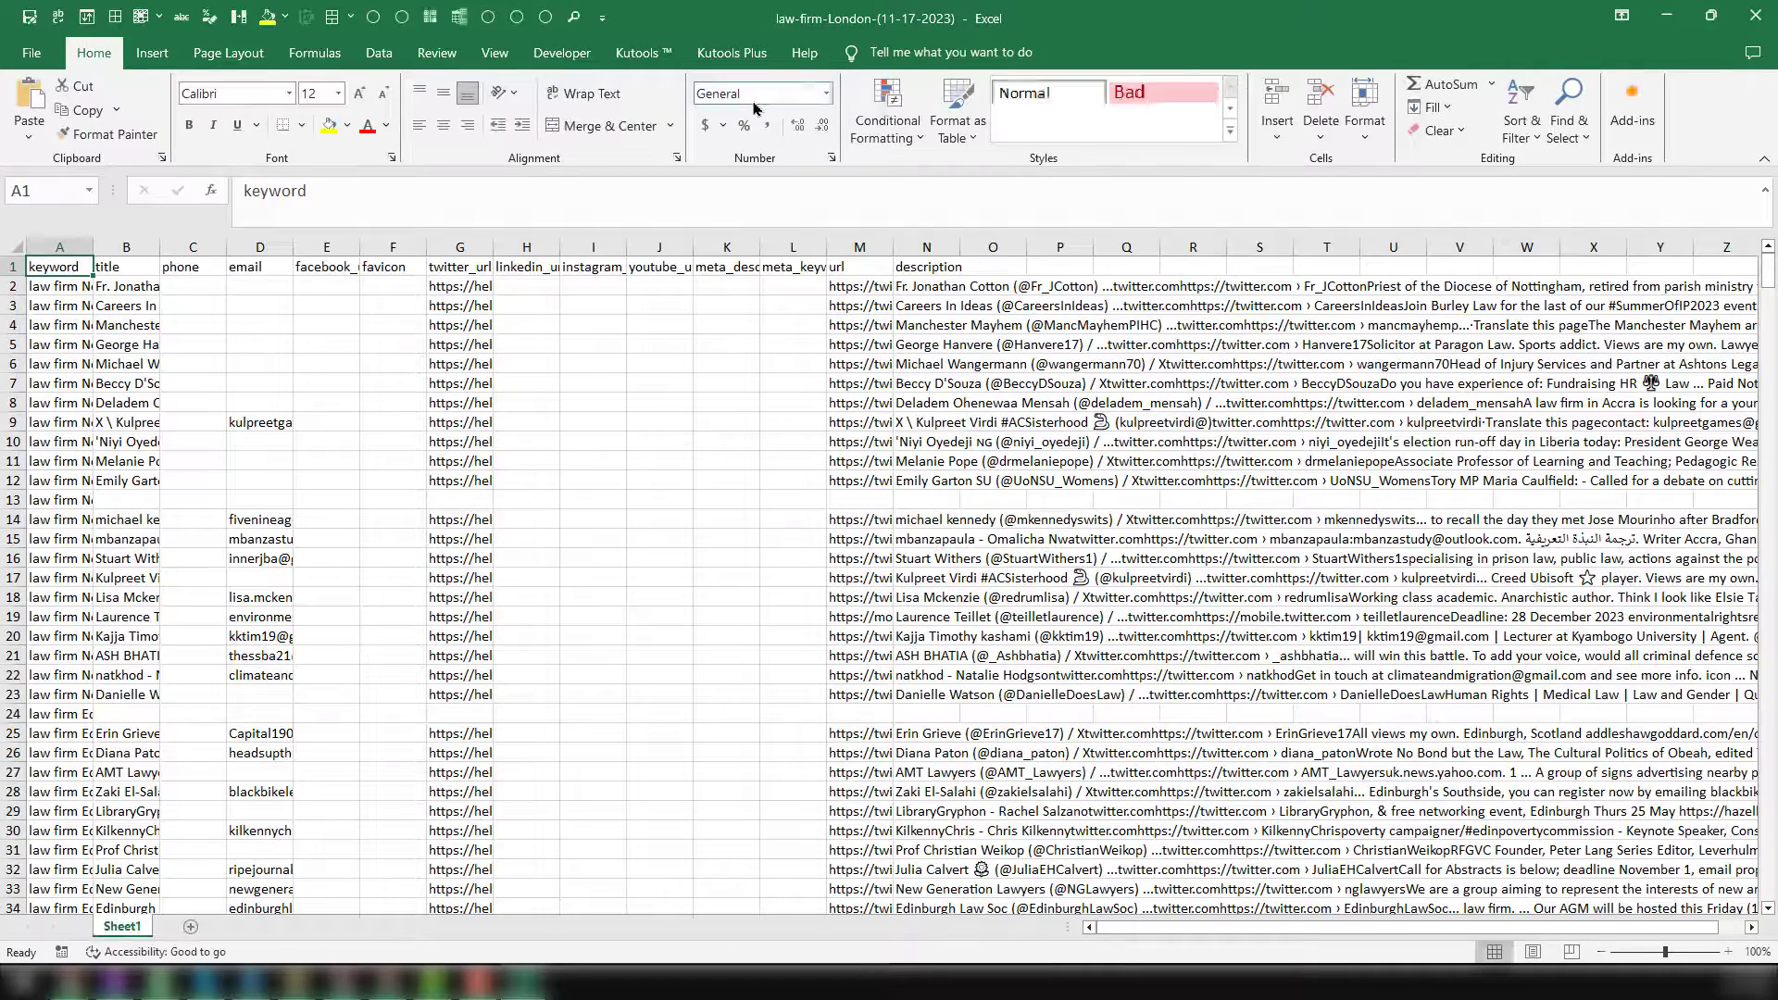
{"action": "left_click", "coordinate": [542, 347]}
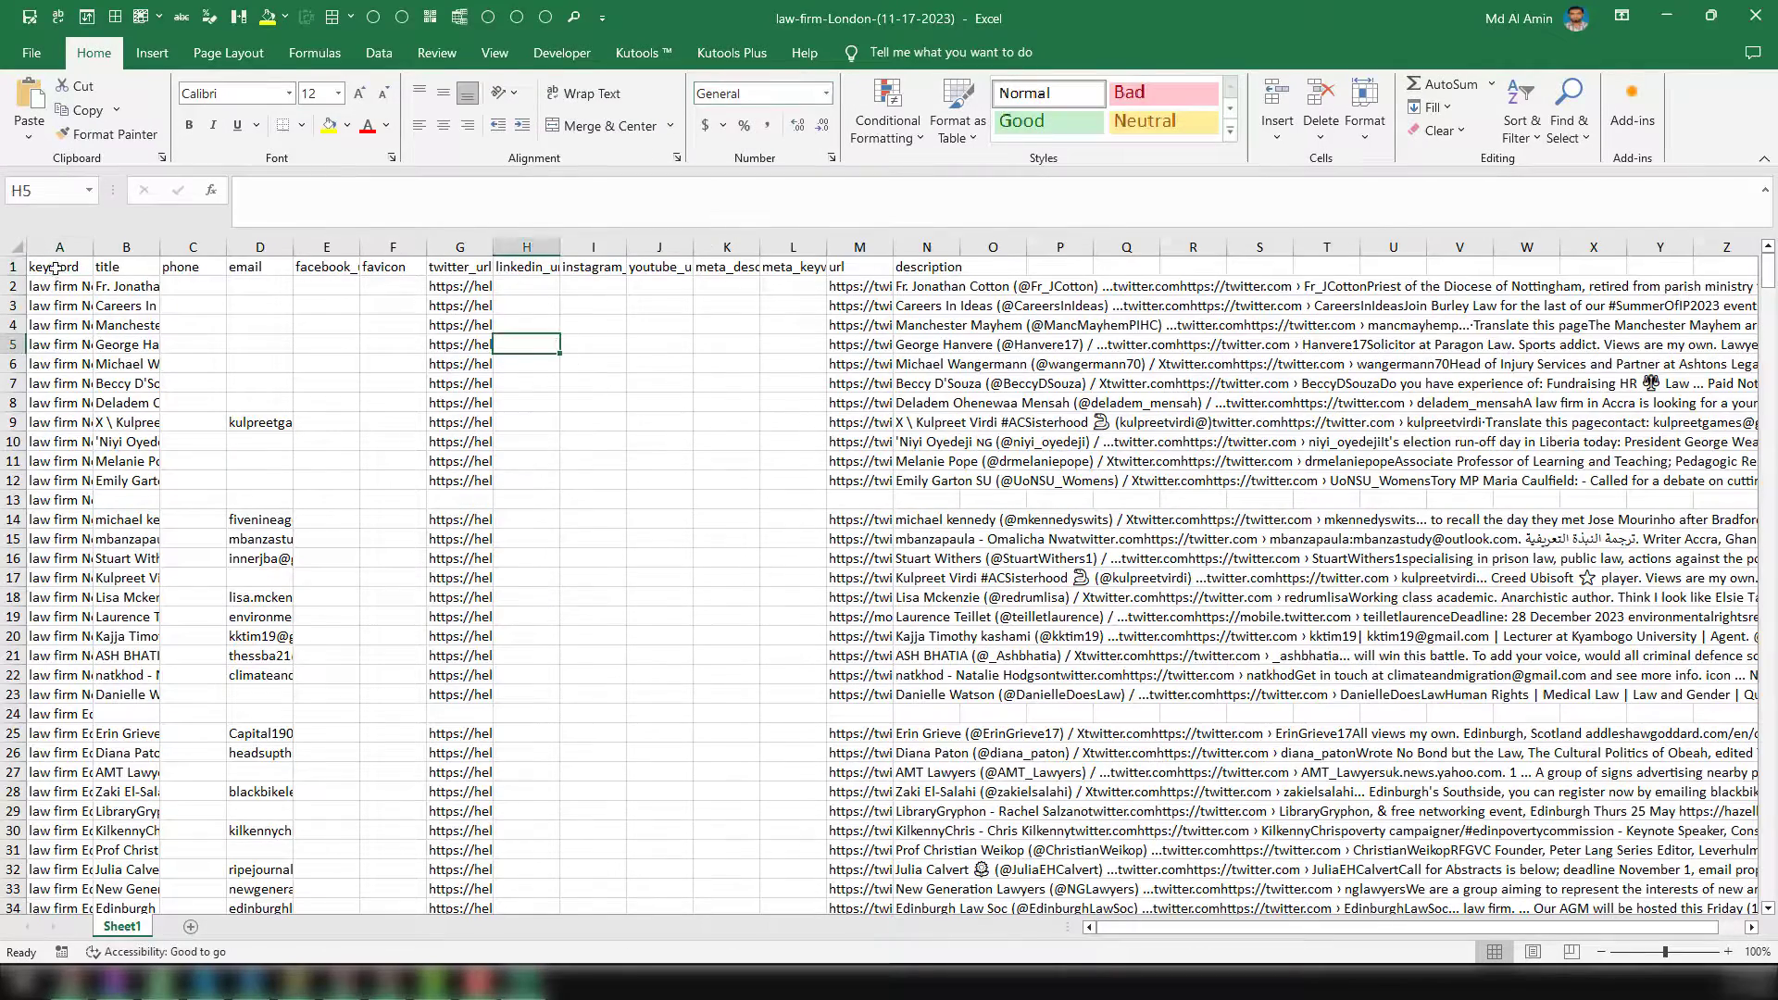
{"action": "left_click", "coordinate": [14, 247]}
{"action": "left_click_drag", "start_coordinate": [99, 243], "coordinate": [256, 244]}
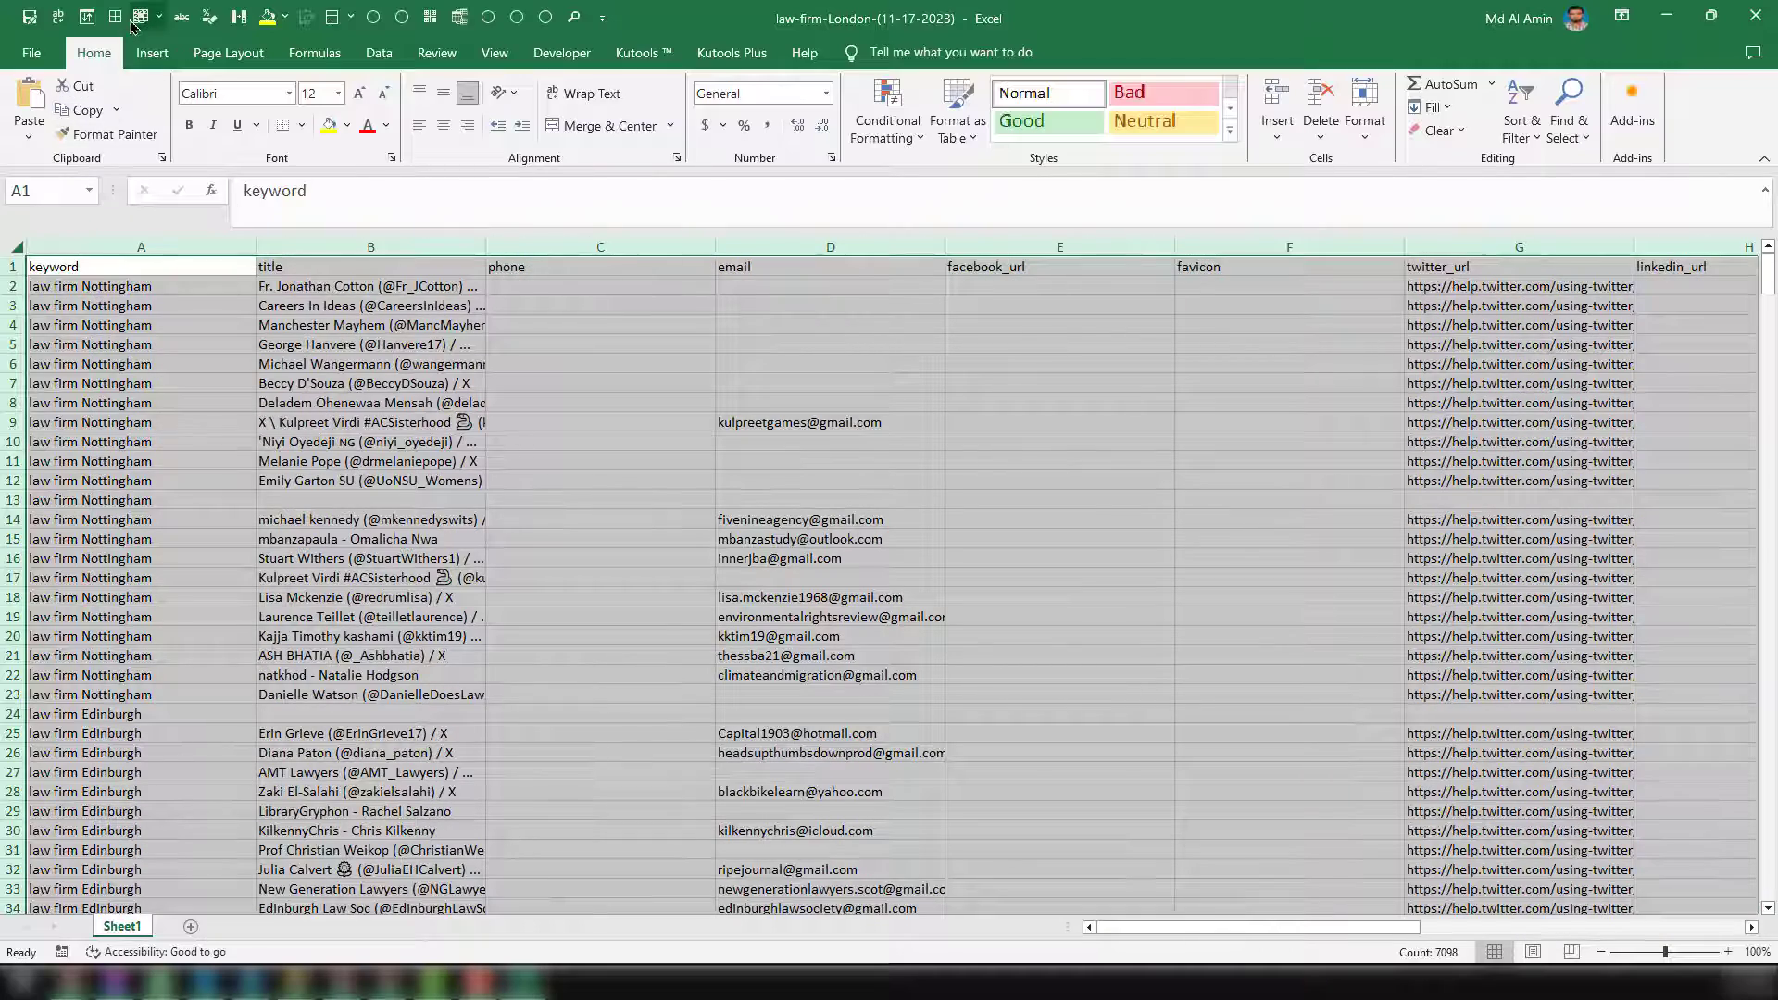
{"action": "key", "text": "ctrl+z"}
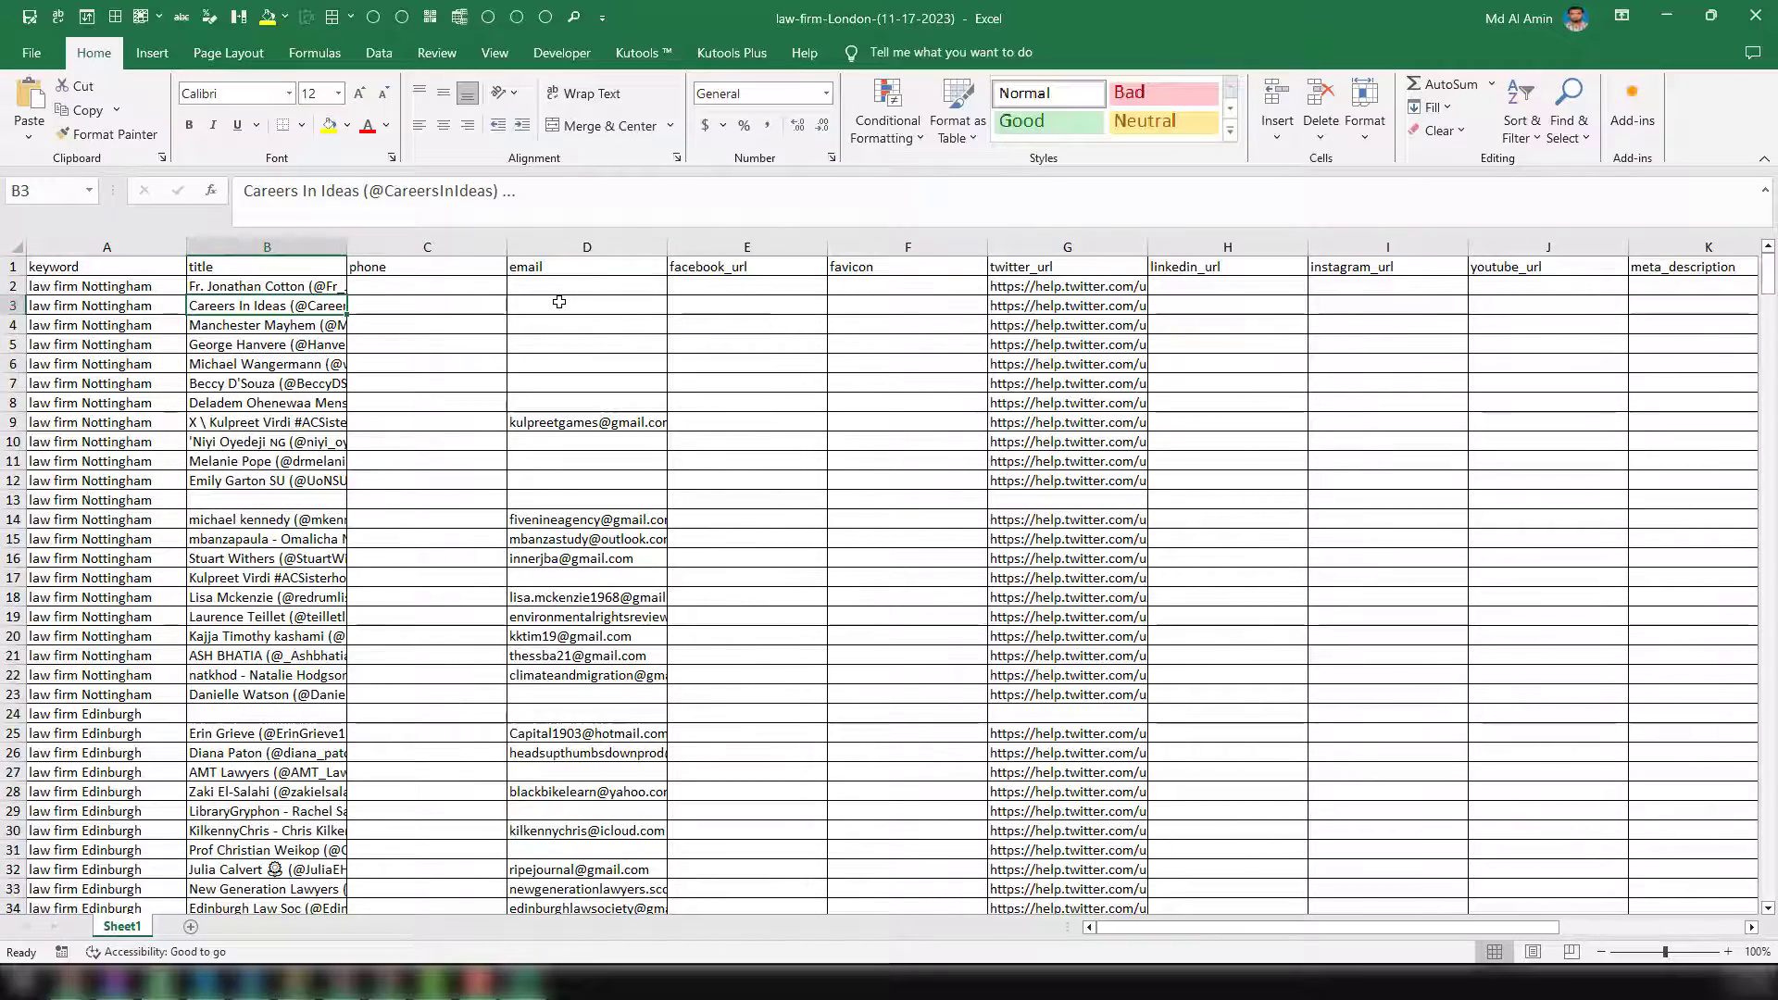
- Review the keyword, title, phone, email and social URL columns of the law firm leads
{"action": "left_click", "coordinate": [112, 274]}
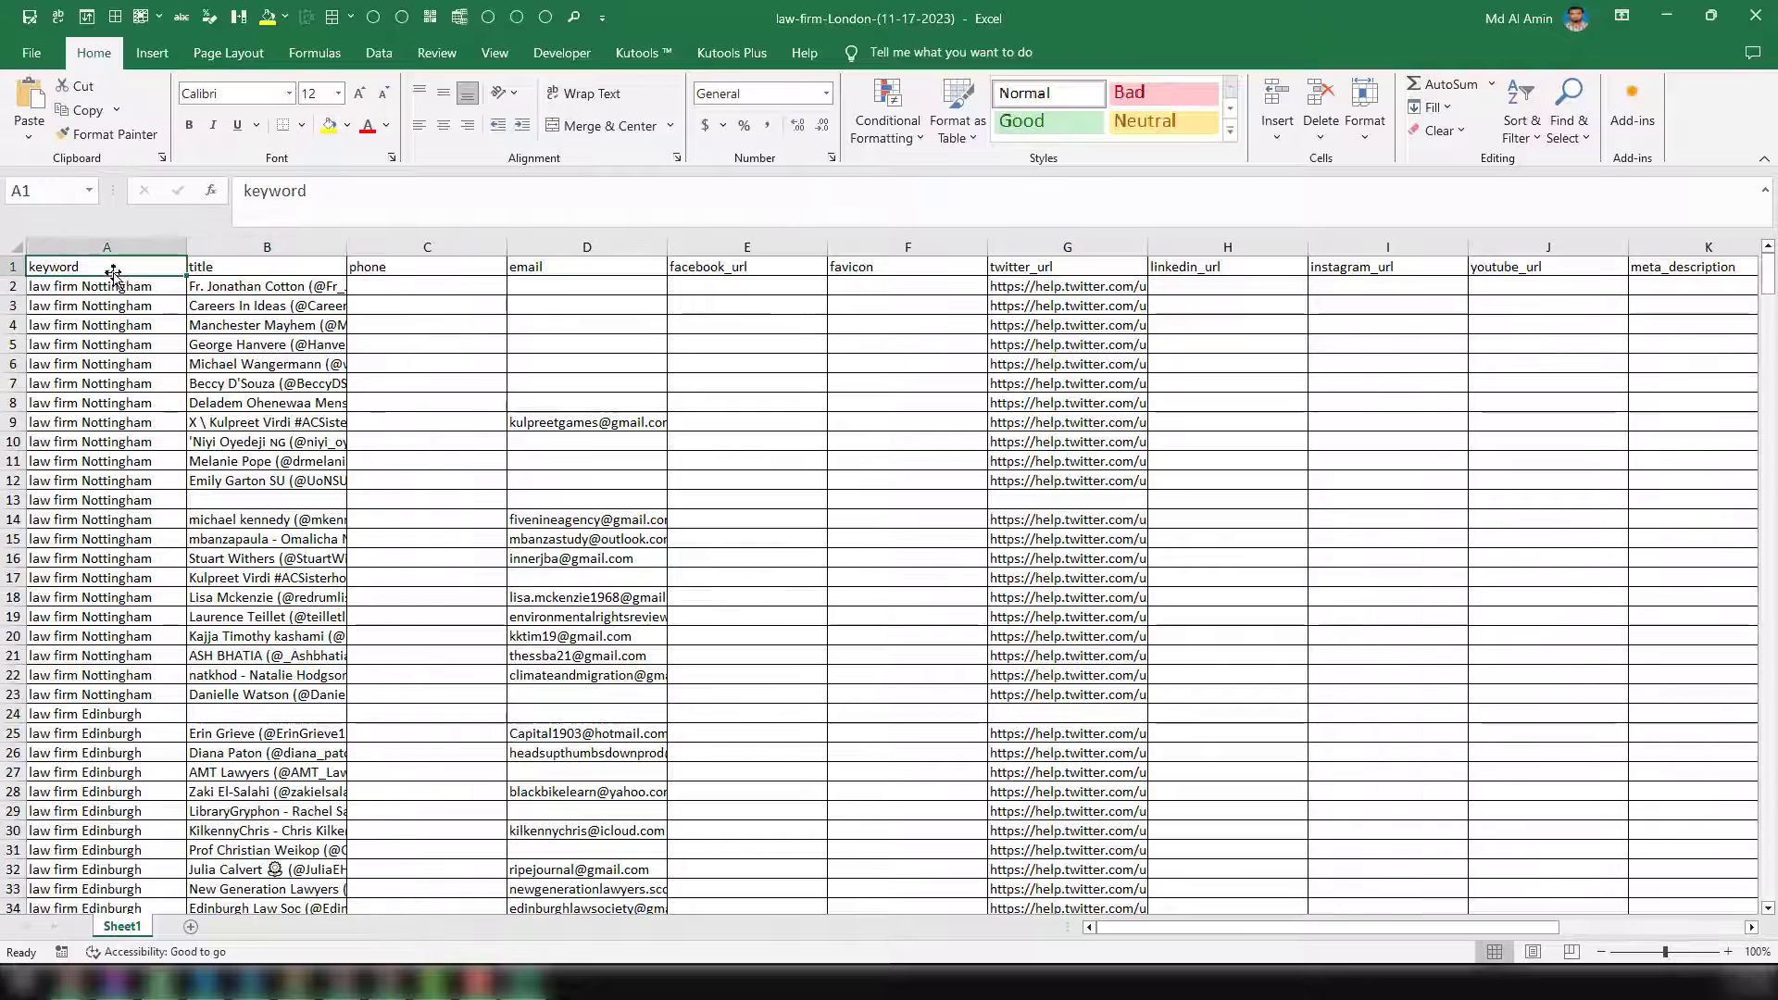
{"action": "left_click", "coordinate": [226, 267]}
{"action": "left_click", "coordinate": [473, 267]}
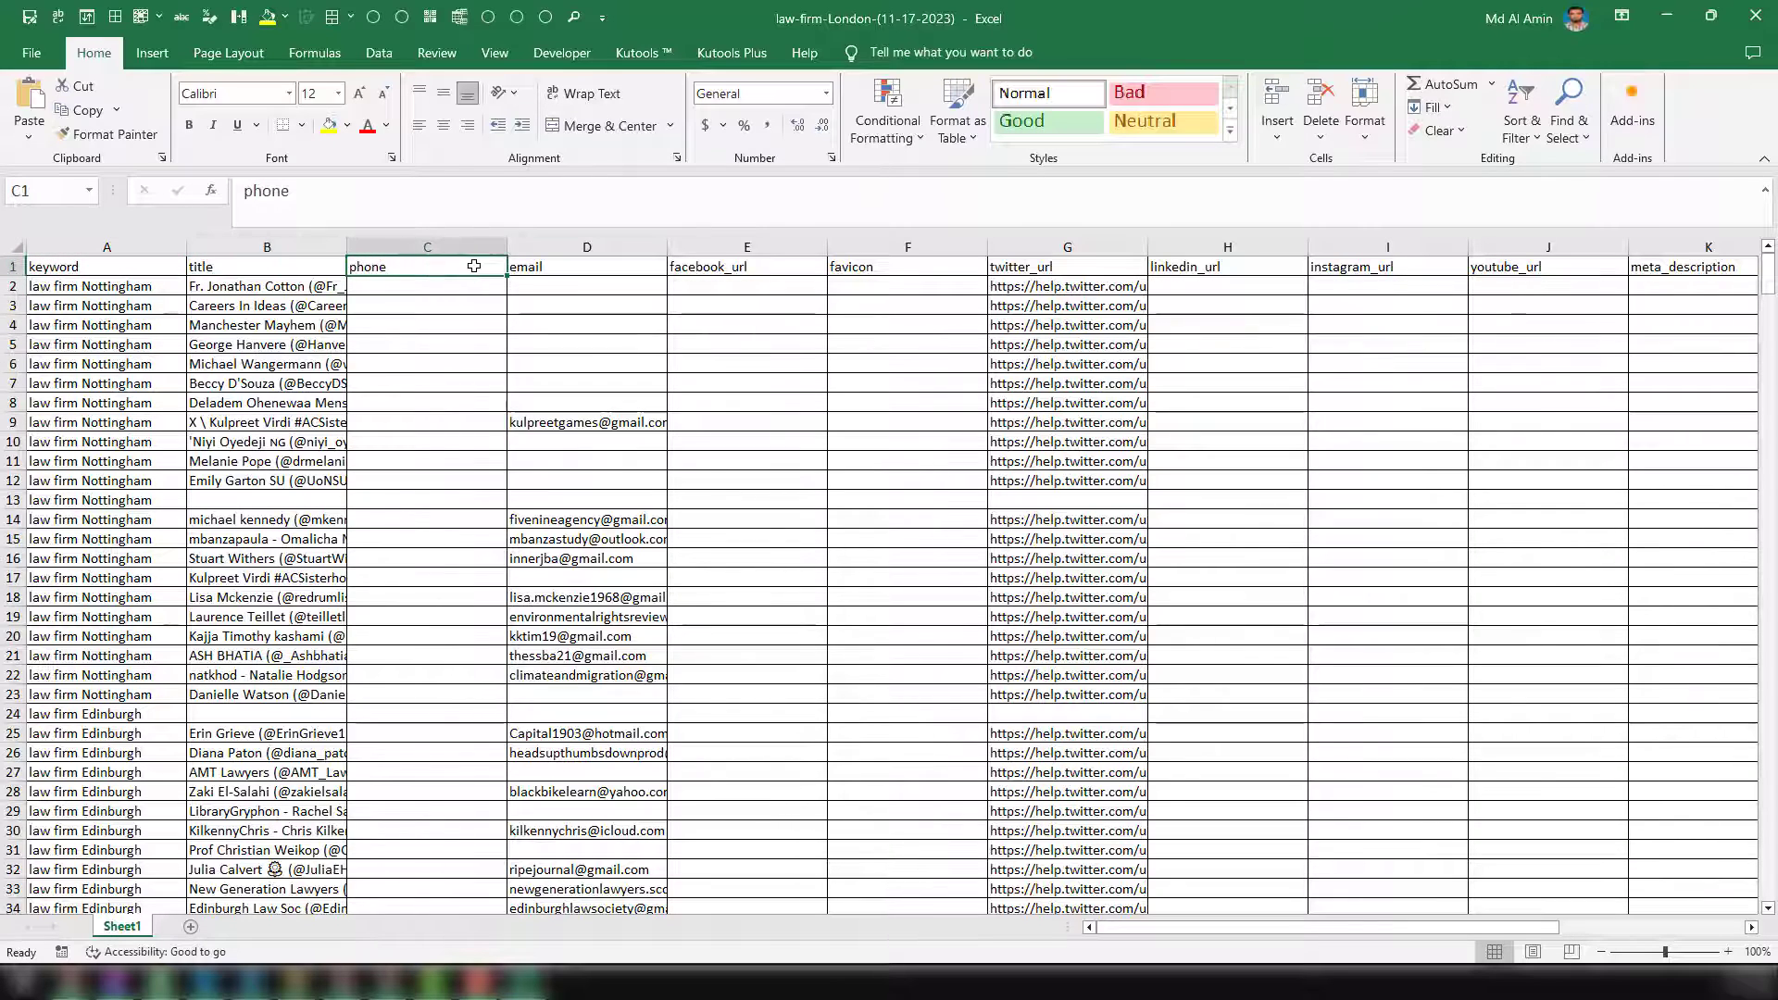
{"action": "left_click", "coordinate": [609, 420]}
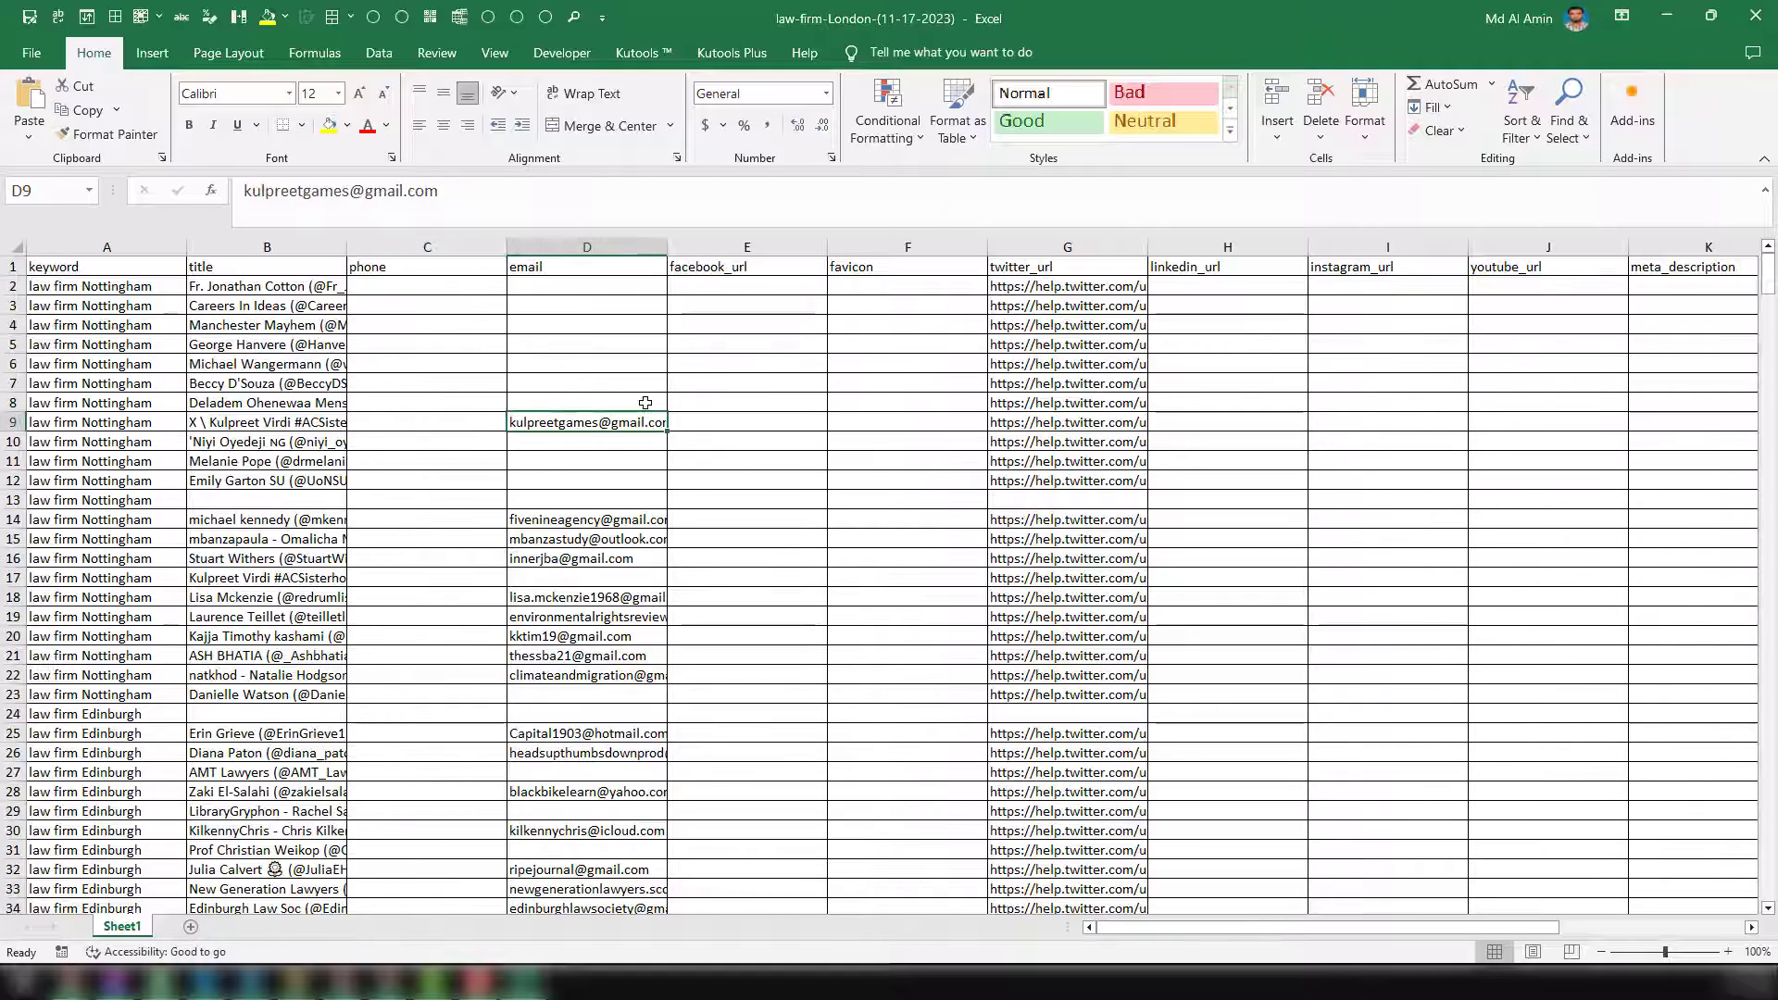
{"action": "left_click", "coordinate": [586, 247]}
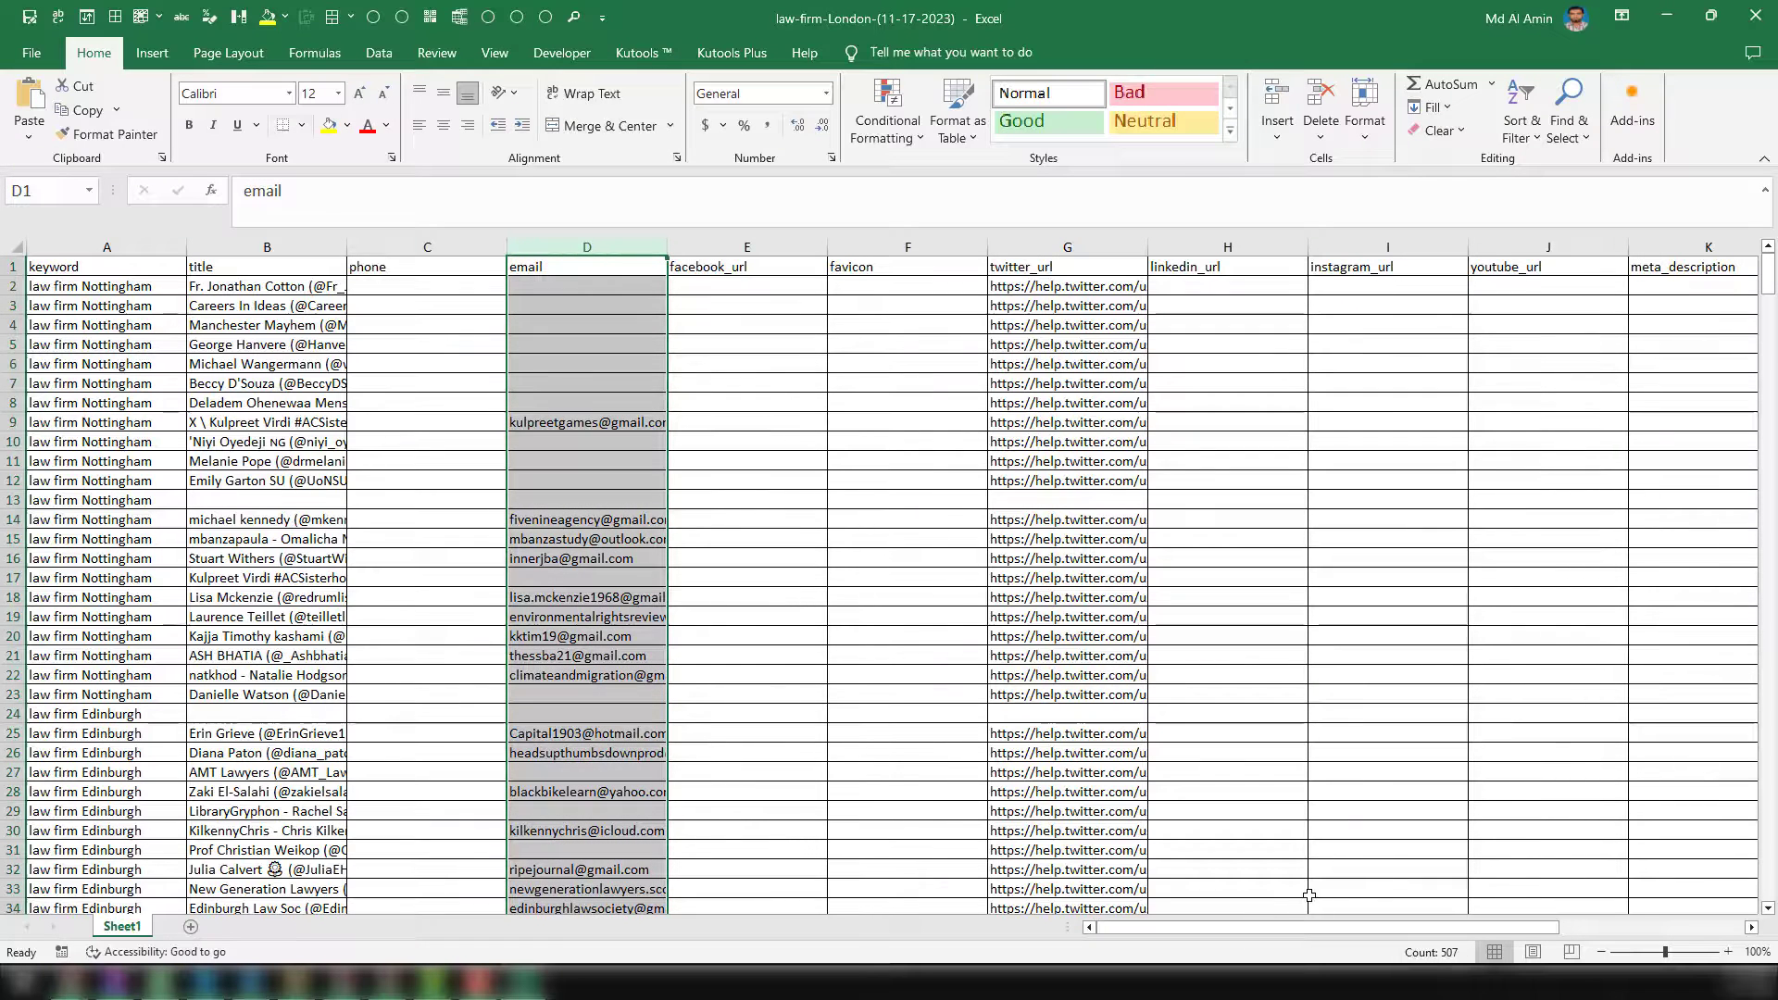
{"action": "left_click", "coordinate": [789, 267]}
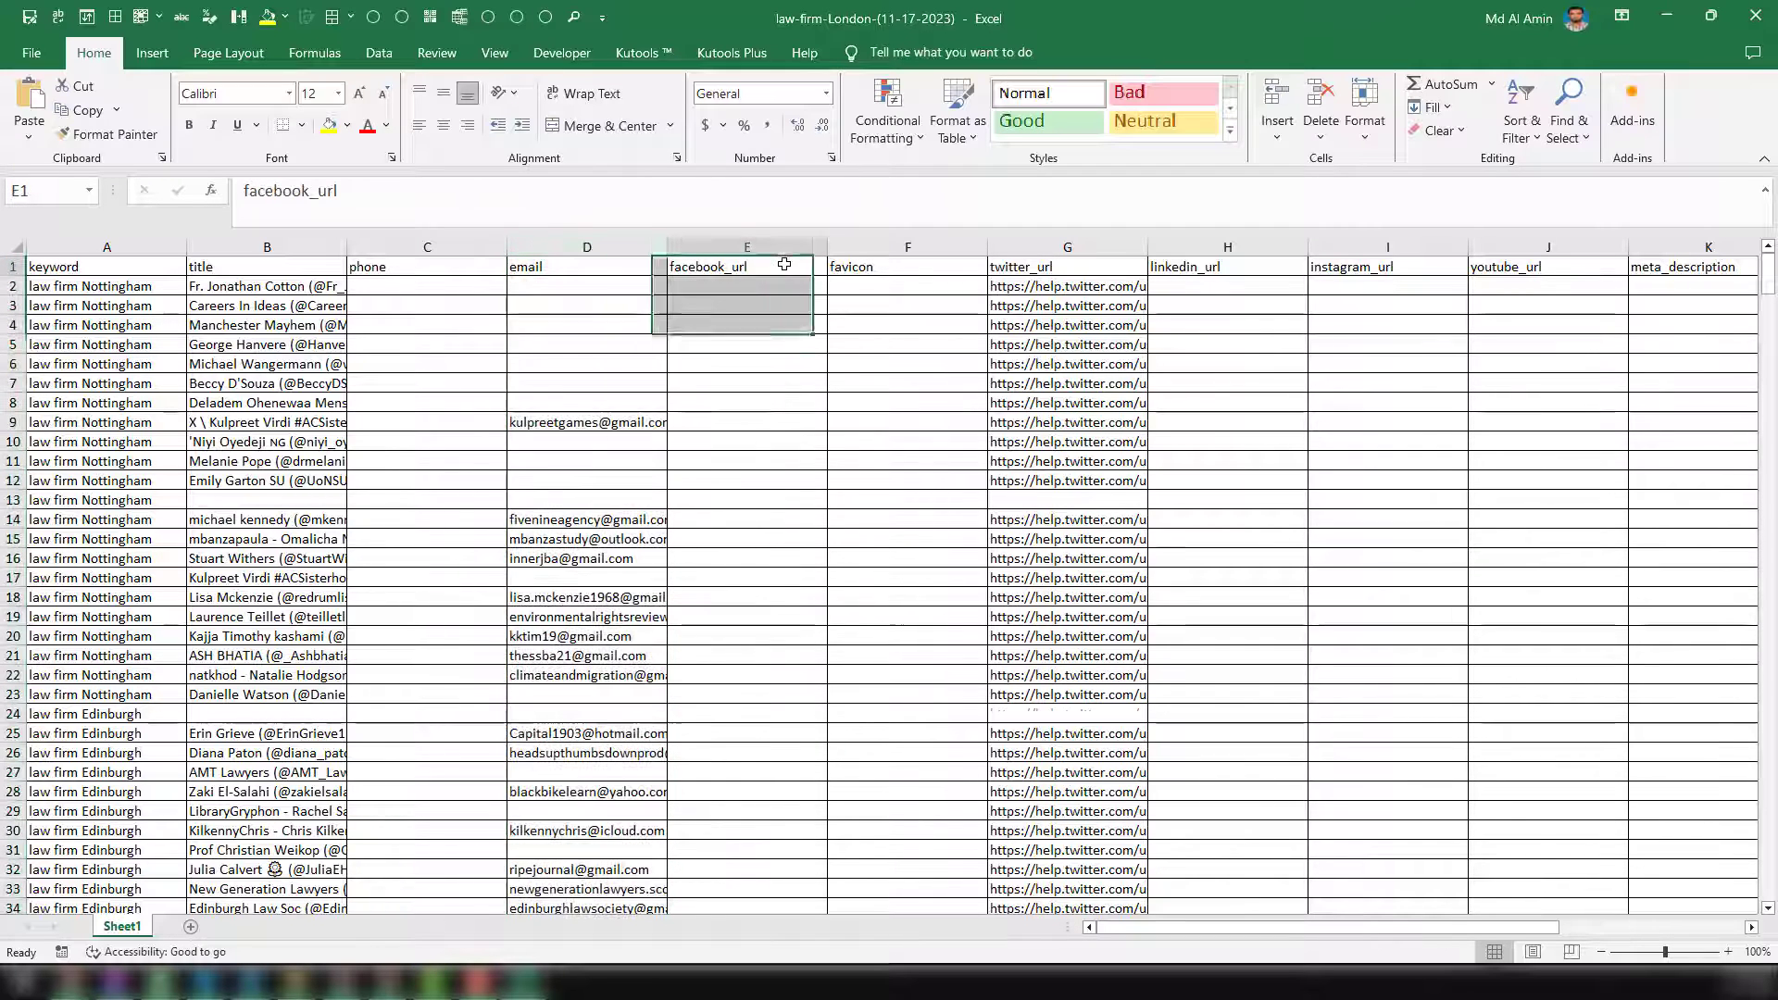
{"action": "left_click", "coordinate": [877, 270]}
{"action": "left_click", "coordinate": [1014, 266]}
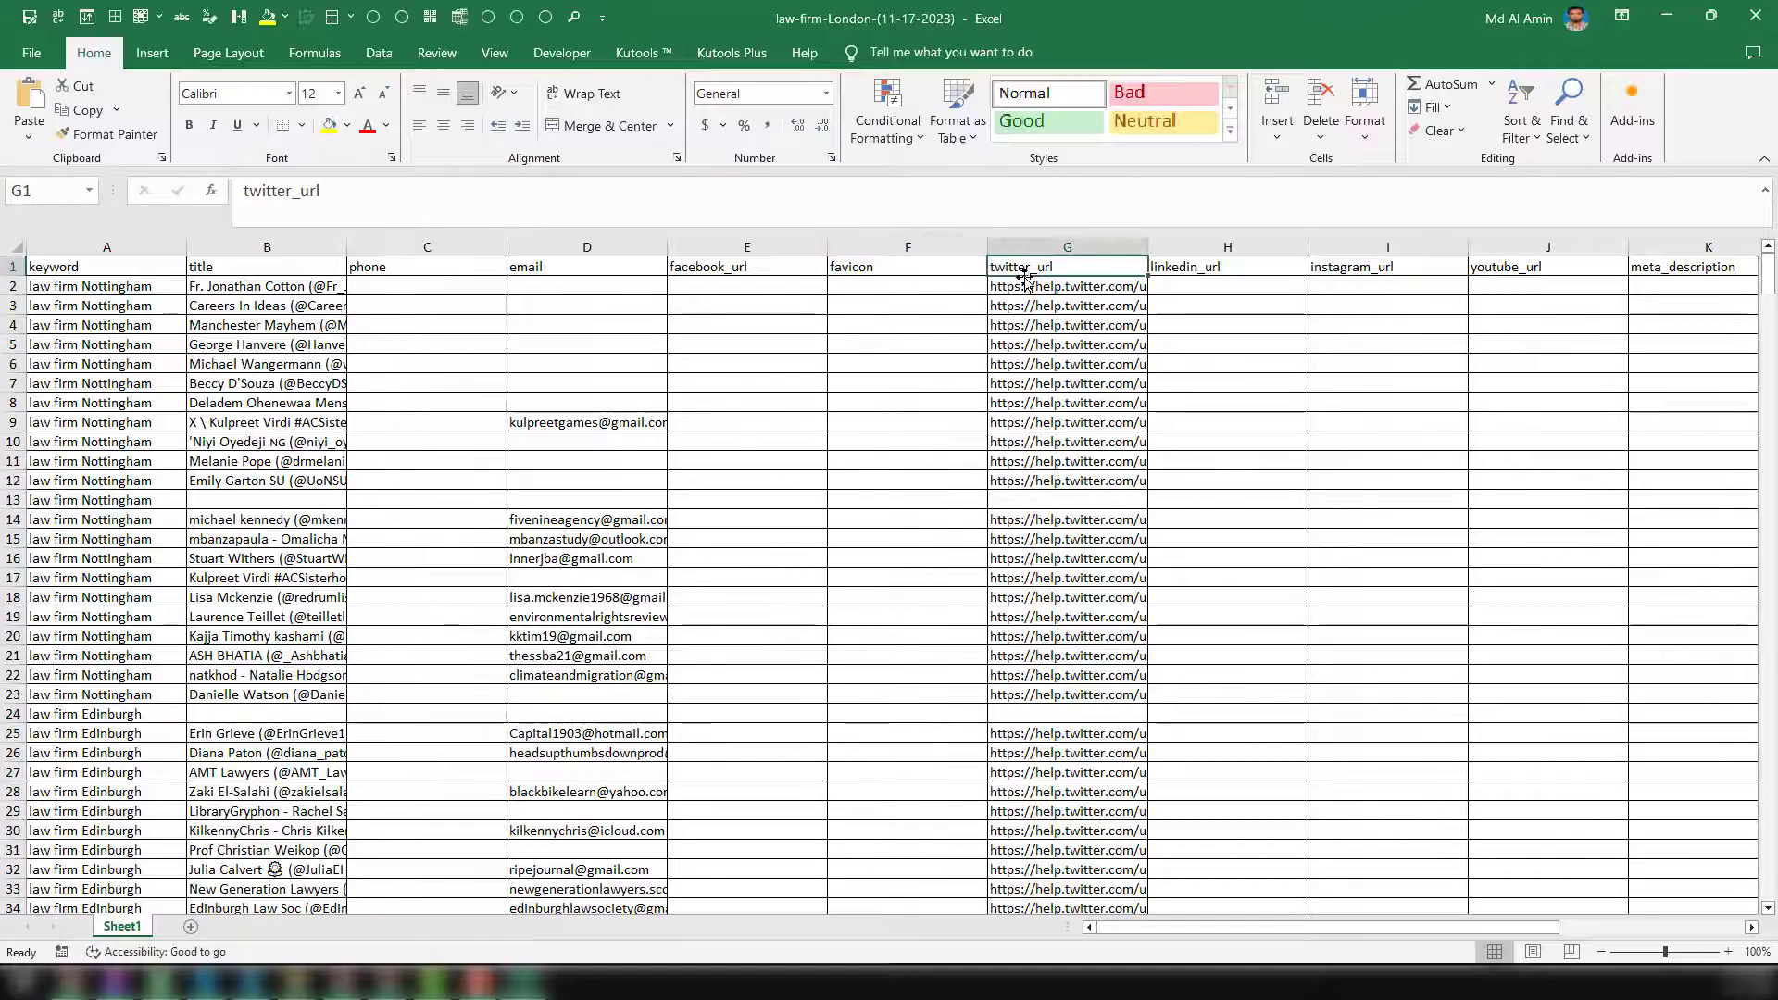
{"action": "left_click", "coordinate": [1167, 260]}
- Inspect the url column plus the description and Twitter link in row 2, then minimize Excel
{"action": "key", "text": "Right"}
{"action": "key", "text": "Right"}
{"action": "key", "text": "Right"}
{"action": "key", "text": "Right"}
{"action": "key", "text": "Right"}
{"action": "key", "text": "Right"}
{"action": "key", "text": "Right"}
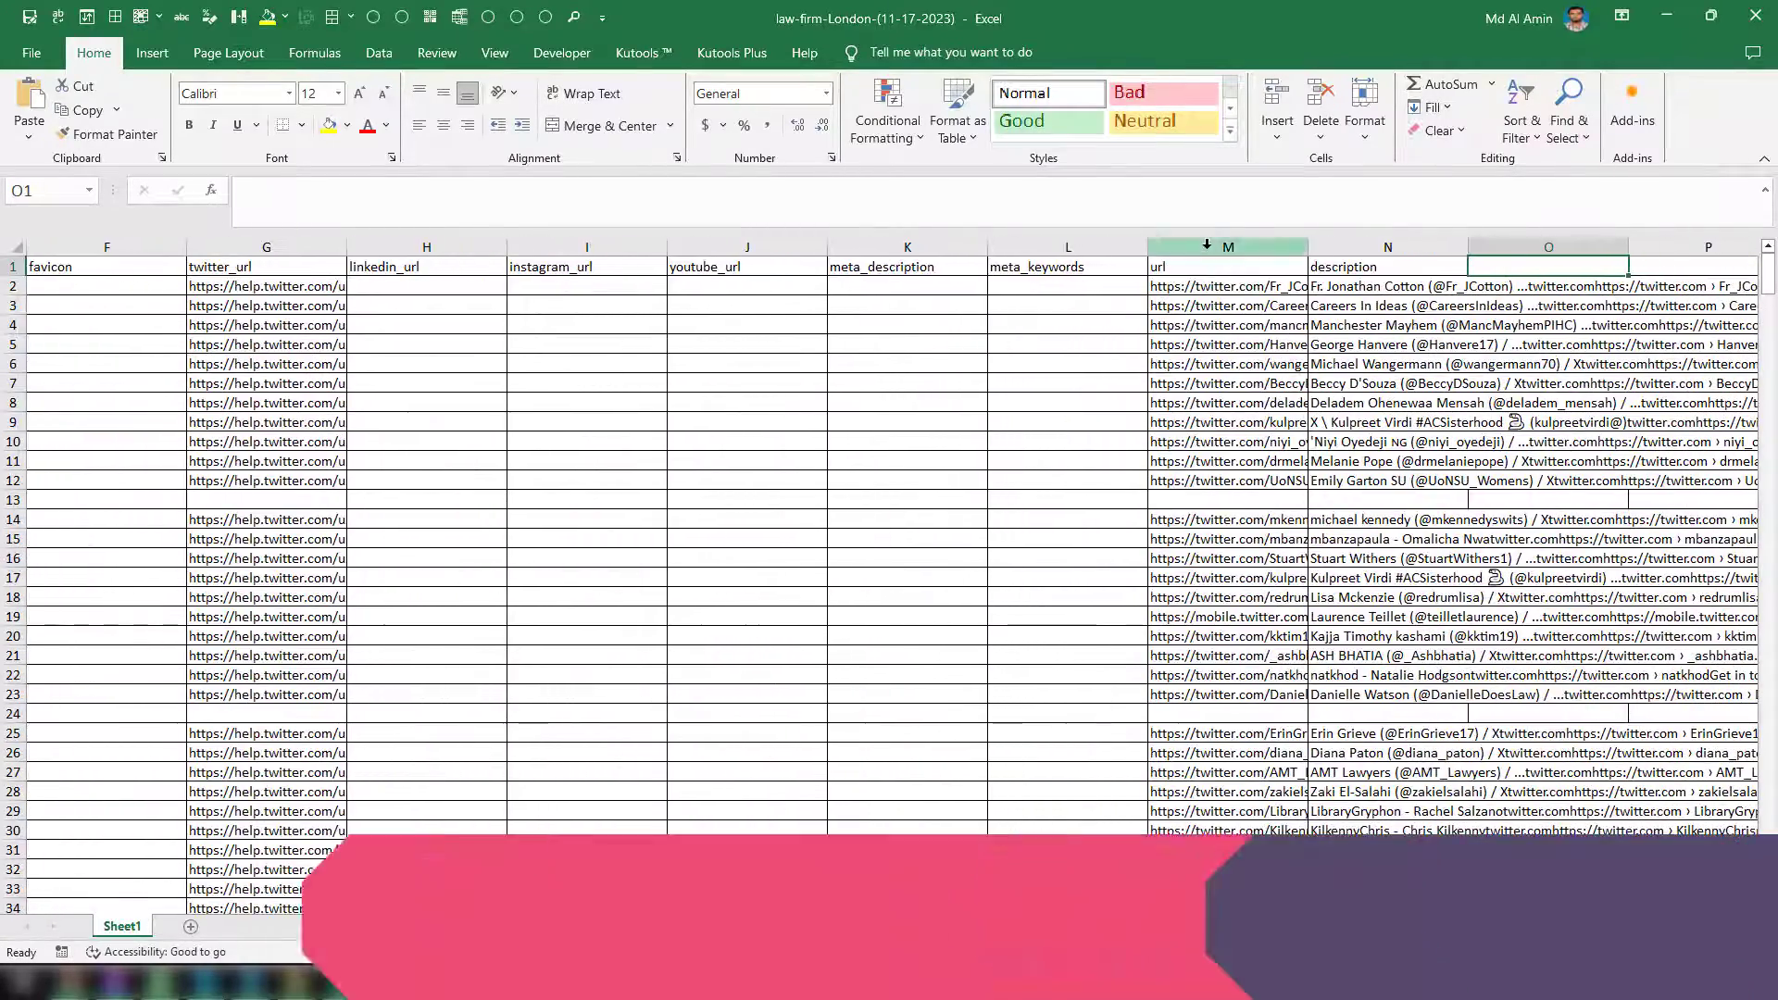
{"action": "key", "text": "Left"}
{"action": "key", "text": "Left"}
{"action": "key", "text": "ctrl+space"}
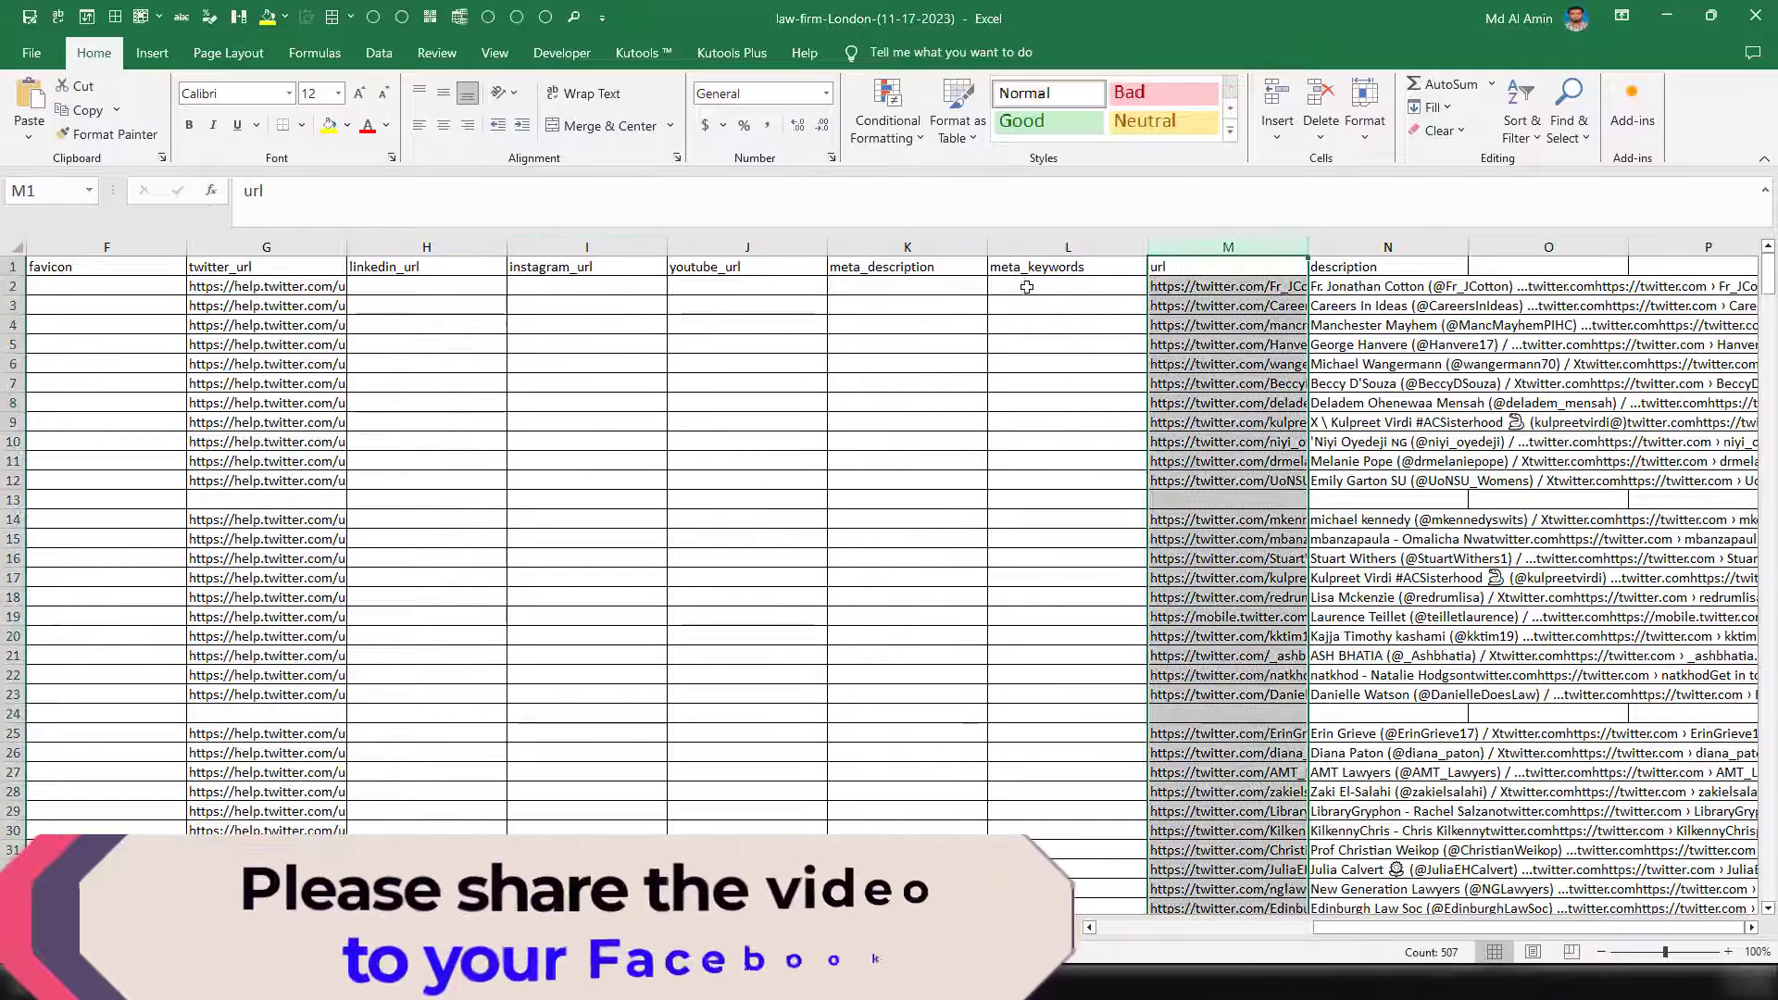
{"action": "left_click", "coordinate": [1366, 287]}
{"action": "left_click", "coordinate": [1258, 288]}
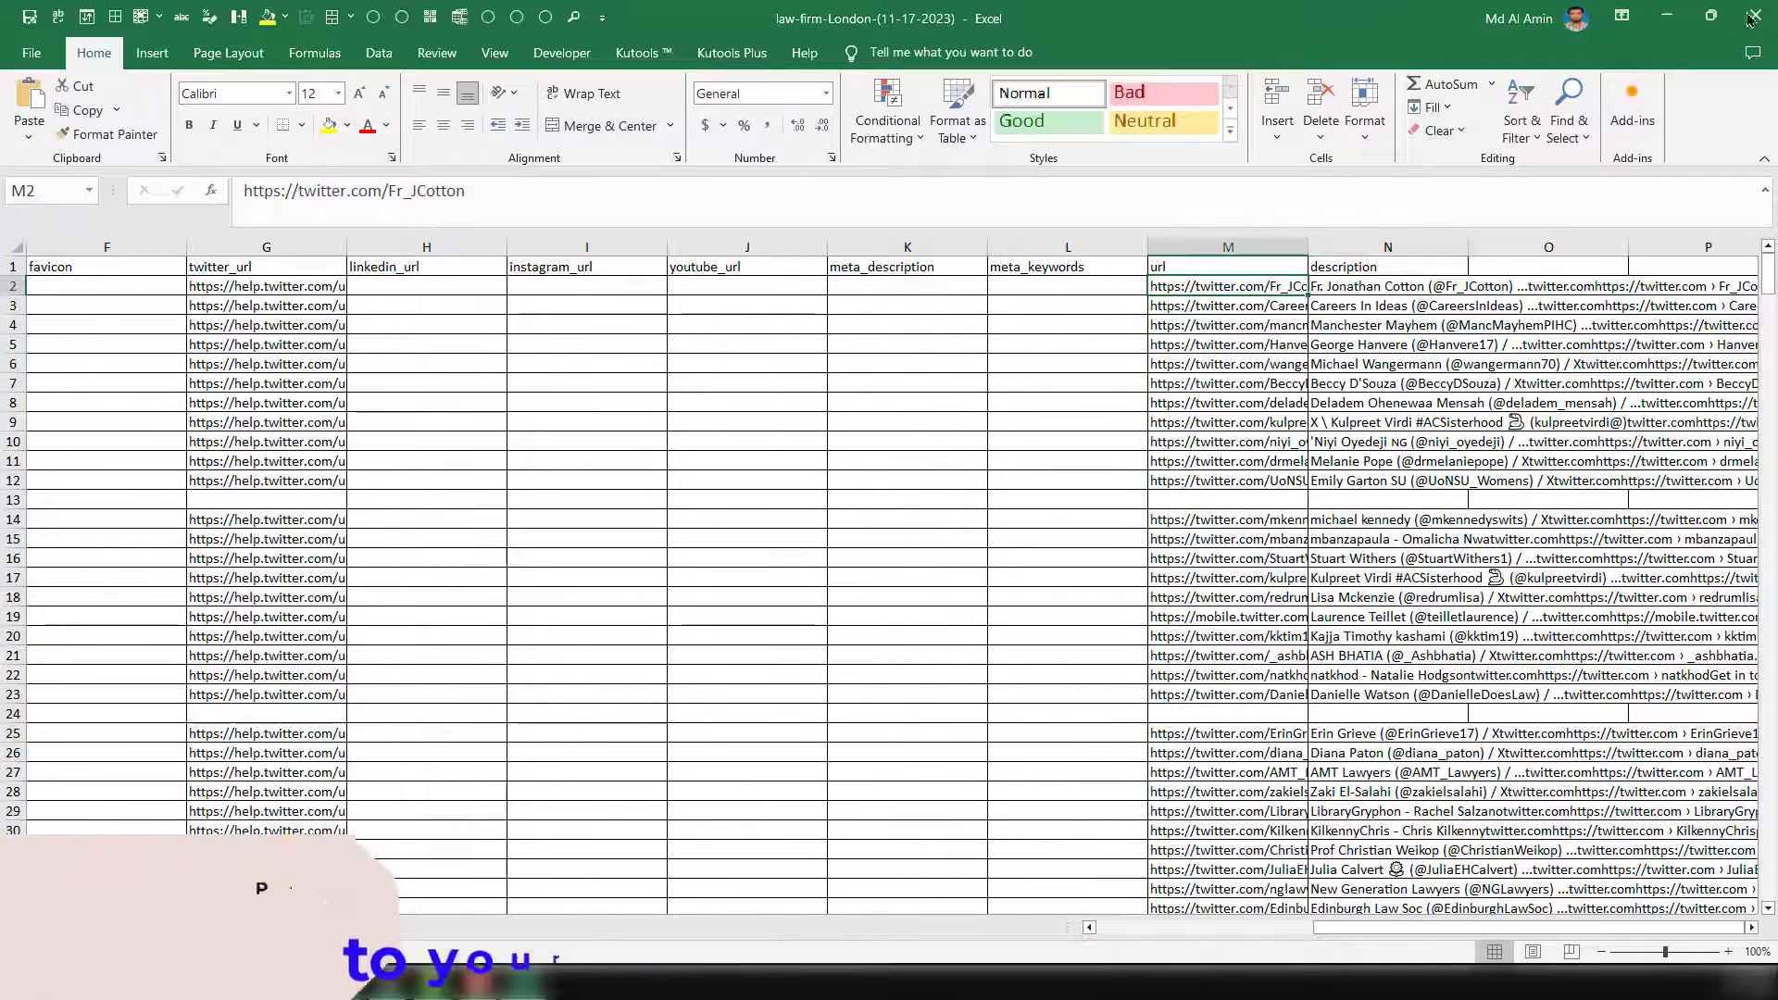
{"action": "left_click", "coordinate": [1667, 17]}
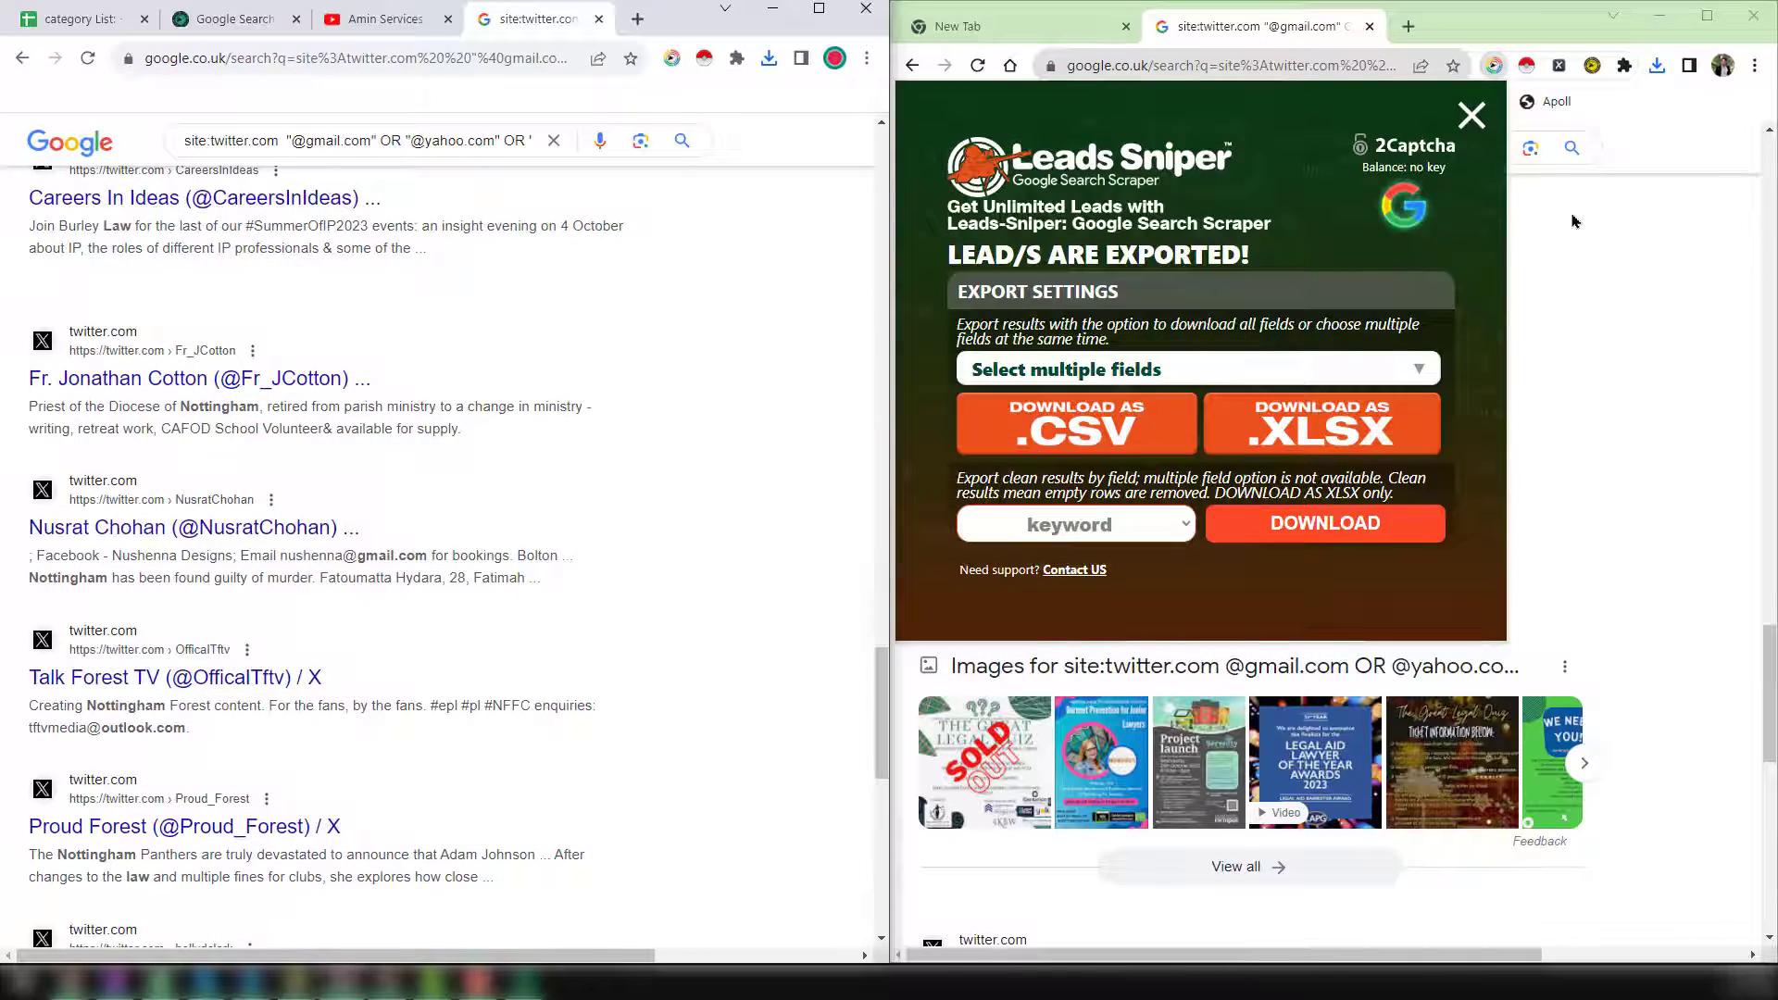
- Open lawyer-London xlsx from Chrome's downloads and widen all its columns uniformly
{"action": "left_click", "coordinate": [1657, 65]}
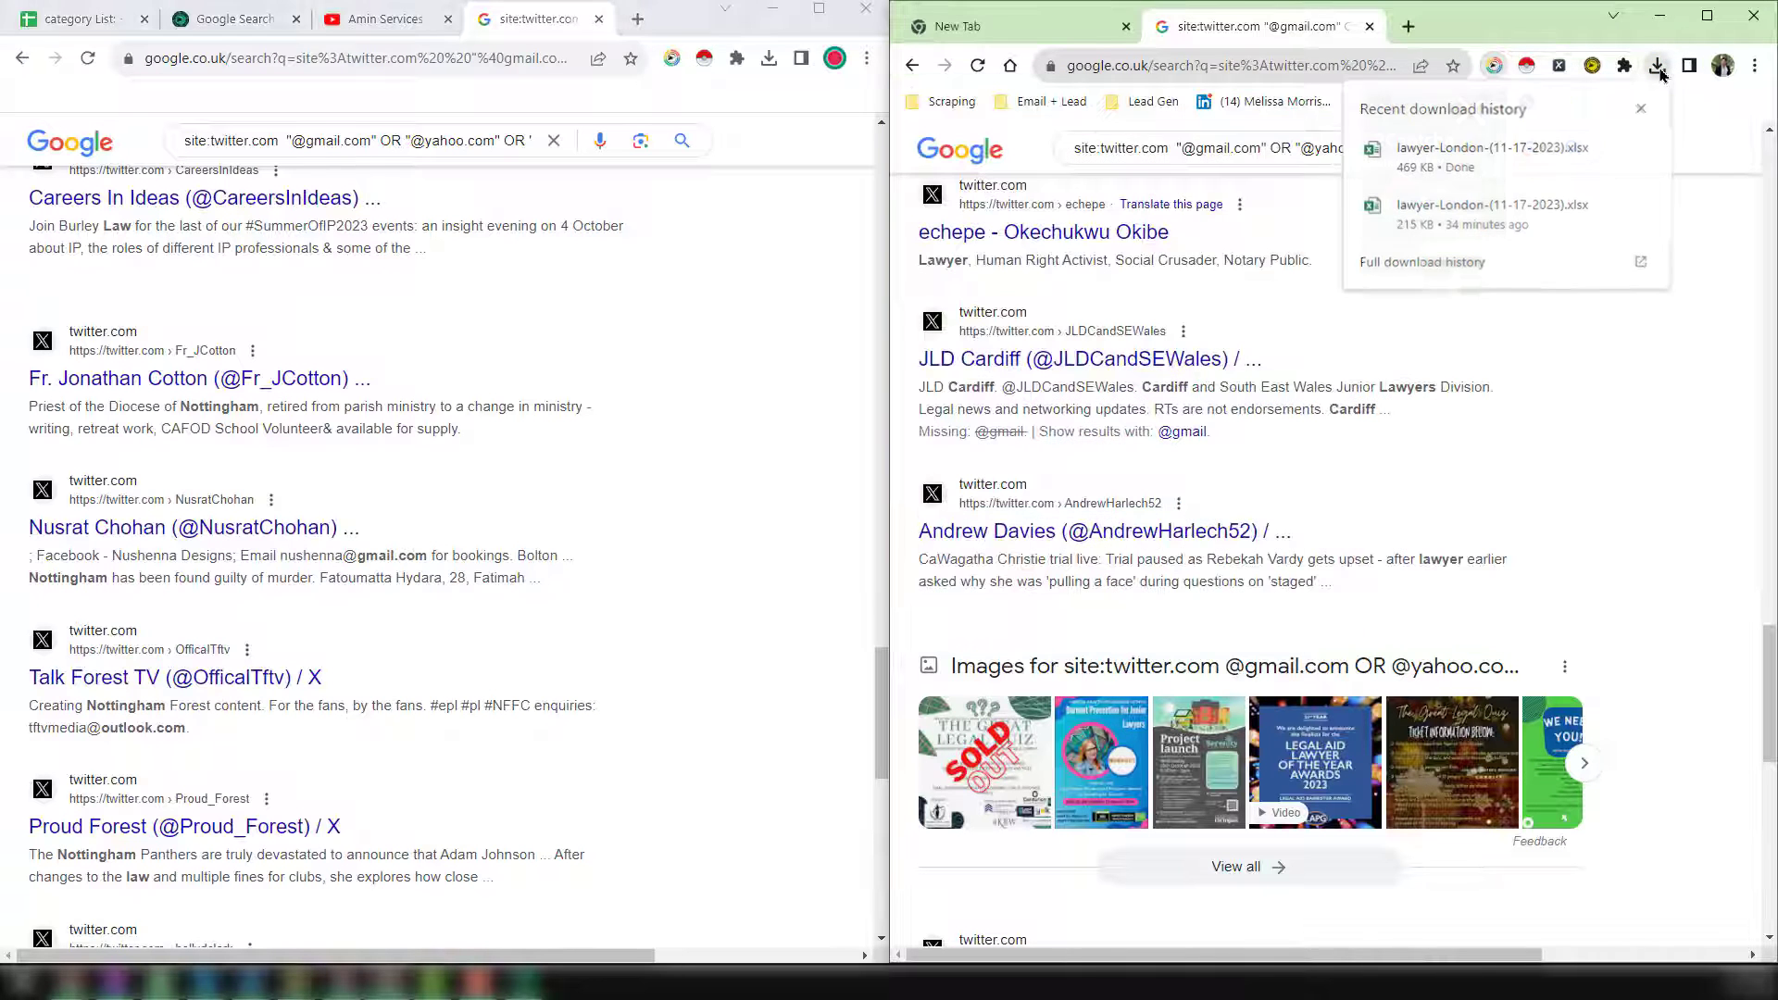
{"action": "left_click", "coordinate": [1640, 150]}
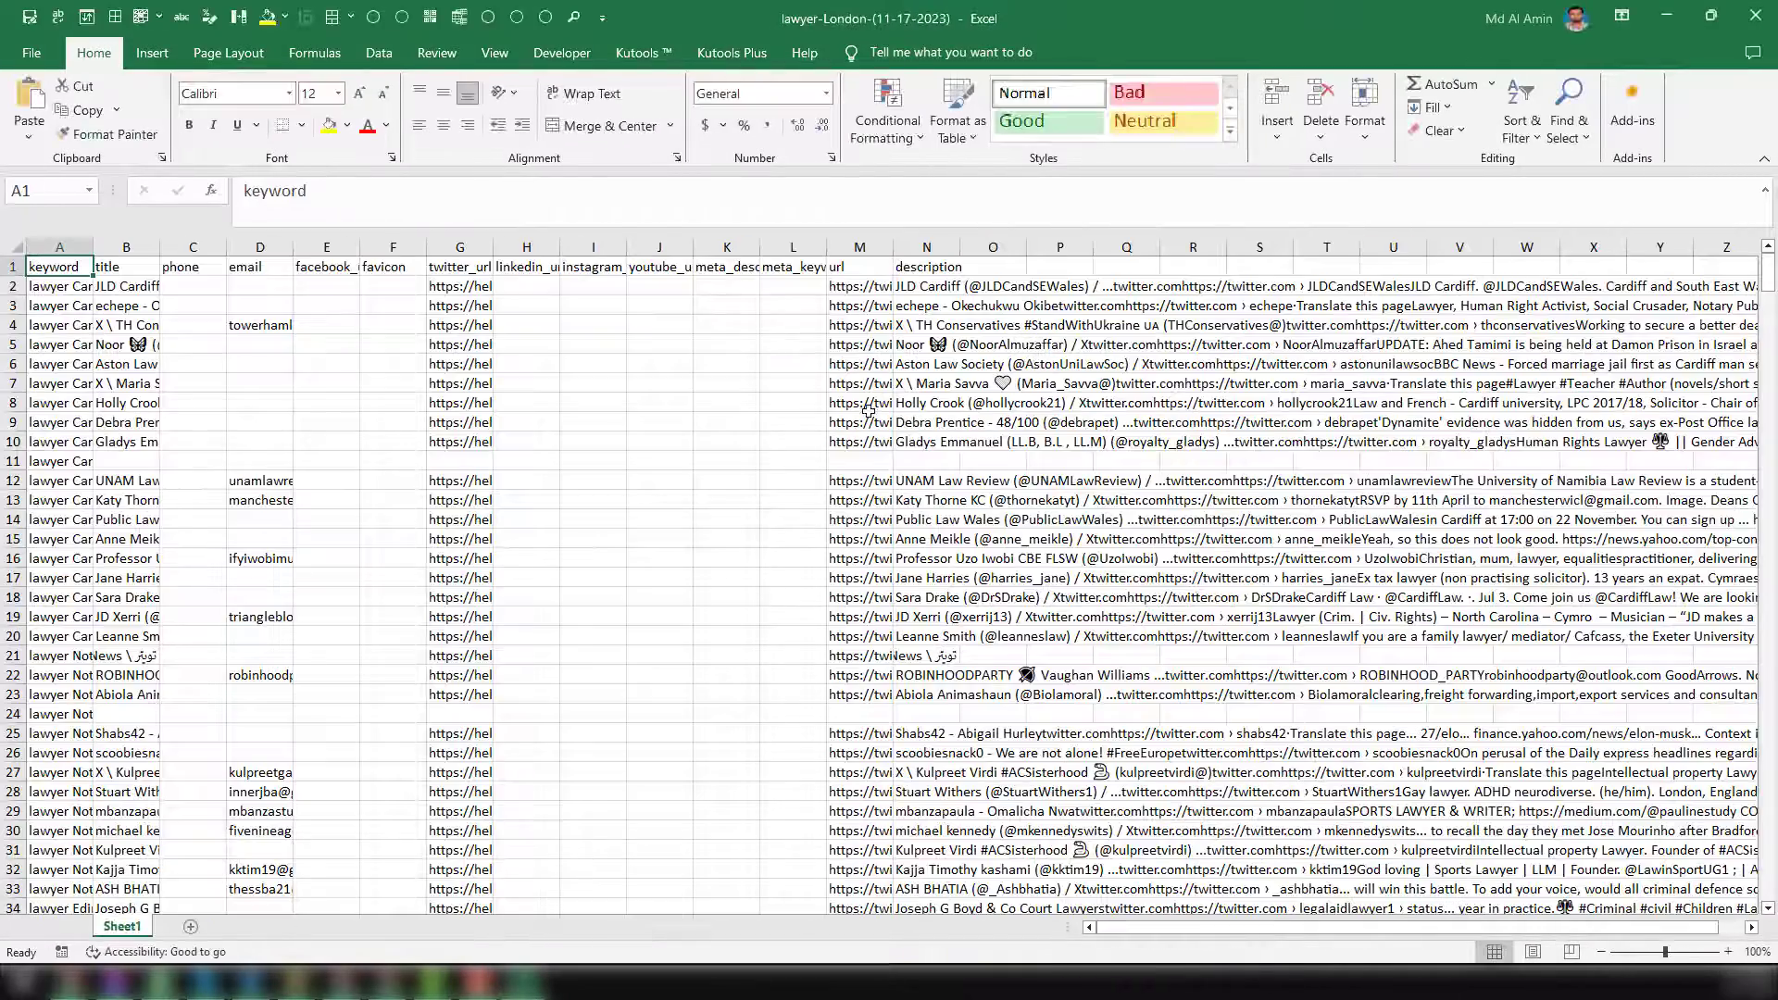
{"action": "left_click", "coordinate": [13, 244]}
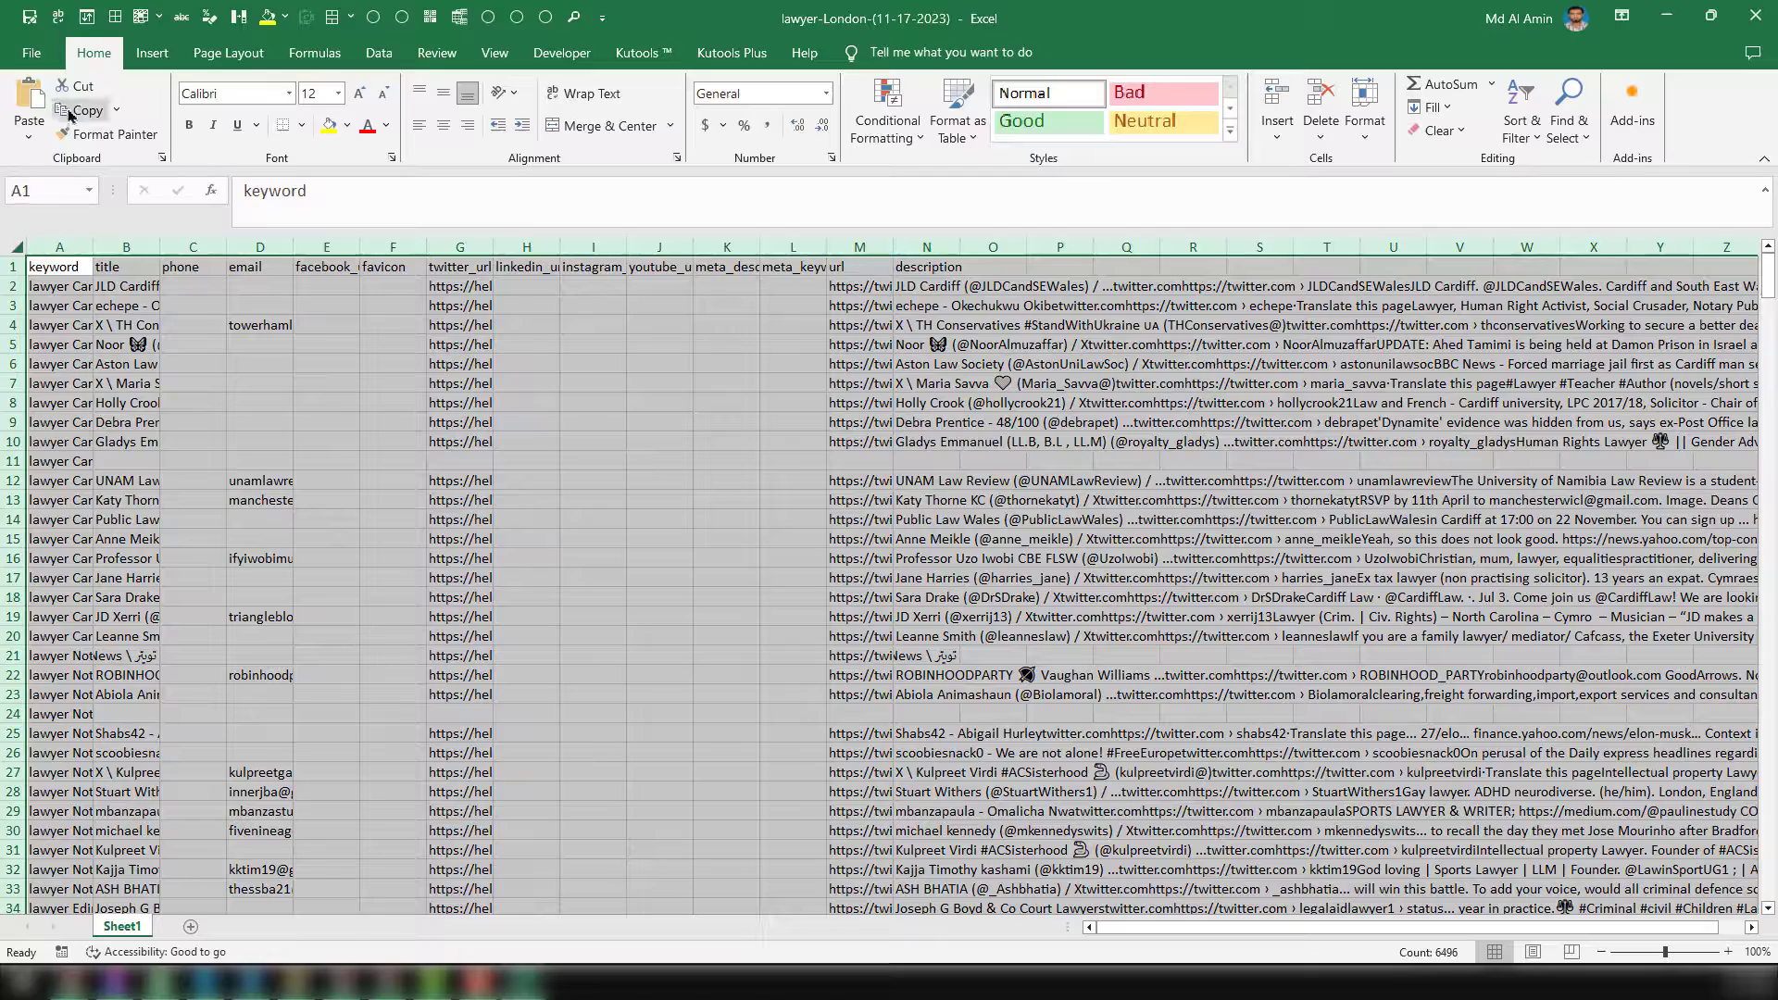
{"action": "left_click_drag", "start_coordinate": [92, 247], "coordinate": [201, 246]}
- Review the twitter_url, title, email and description cells, then minimize both workbooks
{"action": "left_click", "coordinate": [1182, 290]}
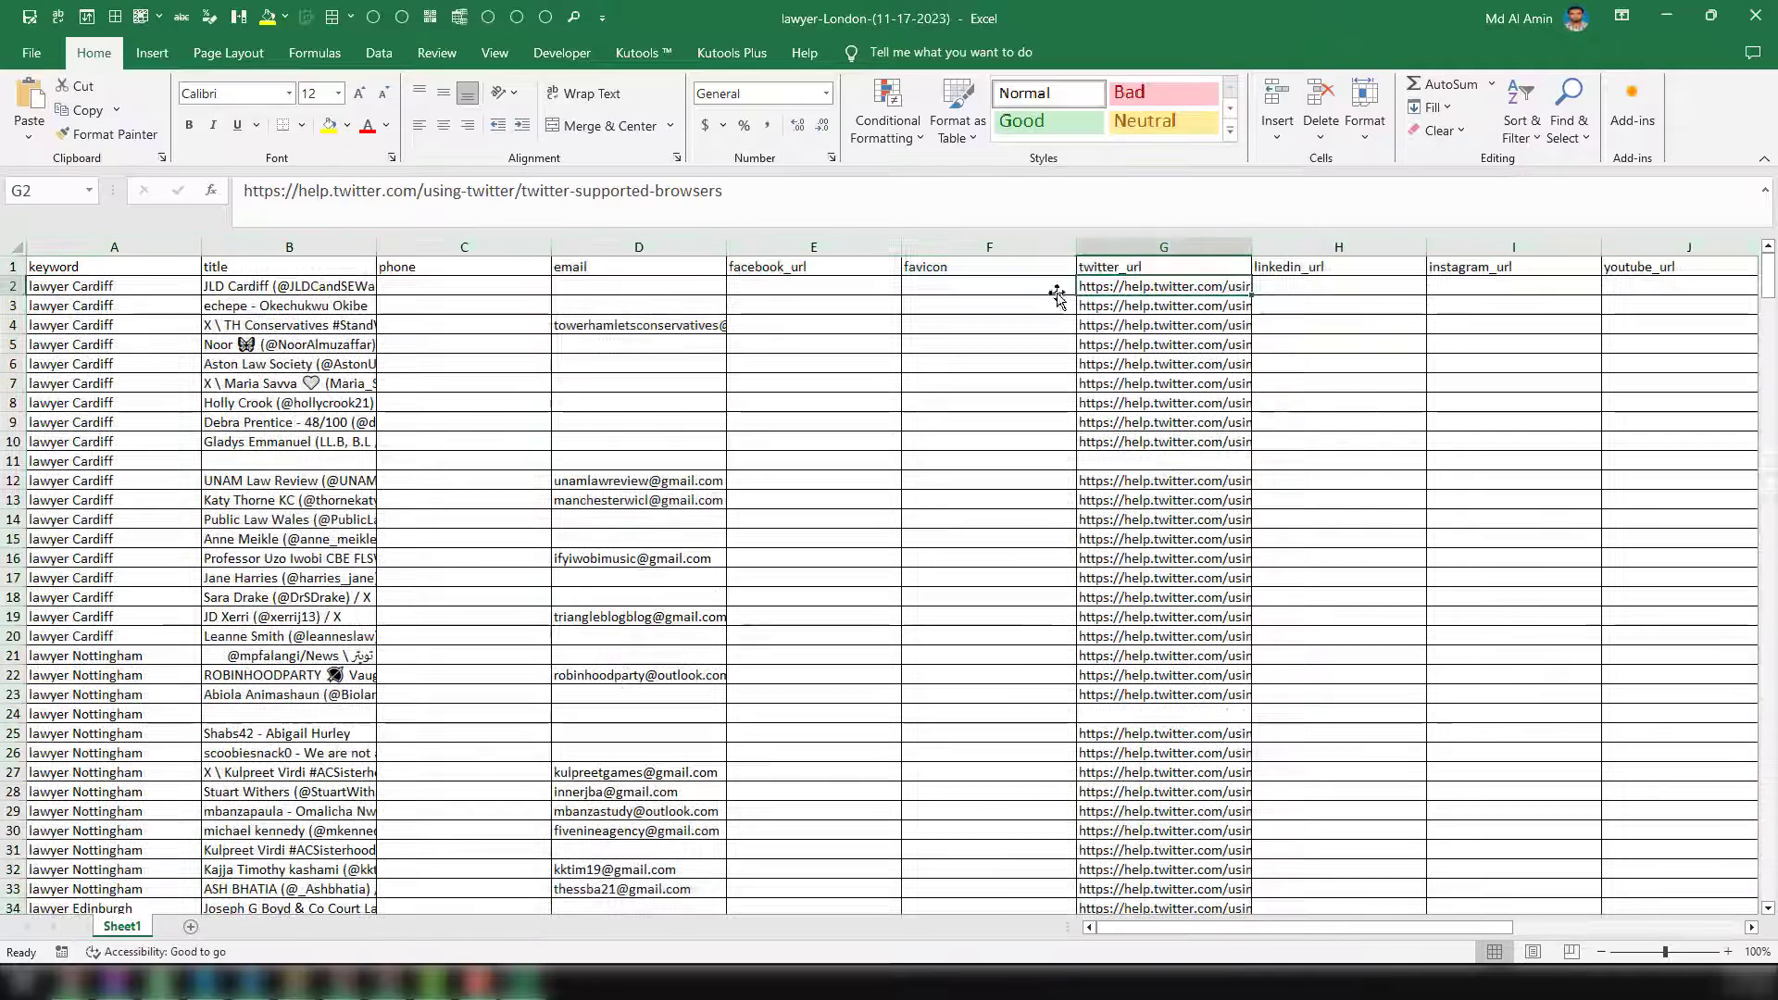
{"action": "left_click", "coordinate": [361, 285]}
{"action": "left_click", "coordinate": [646, 320]}
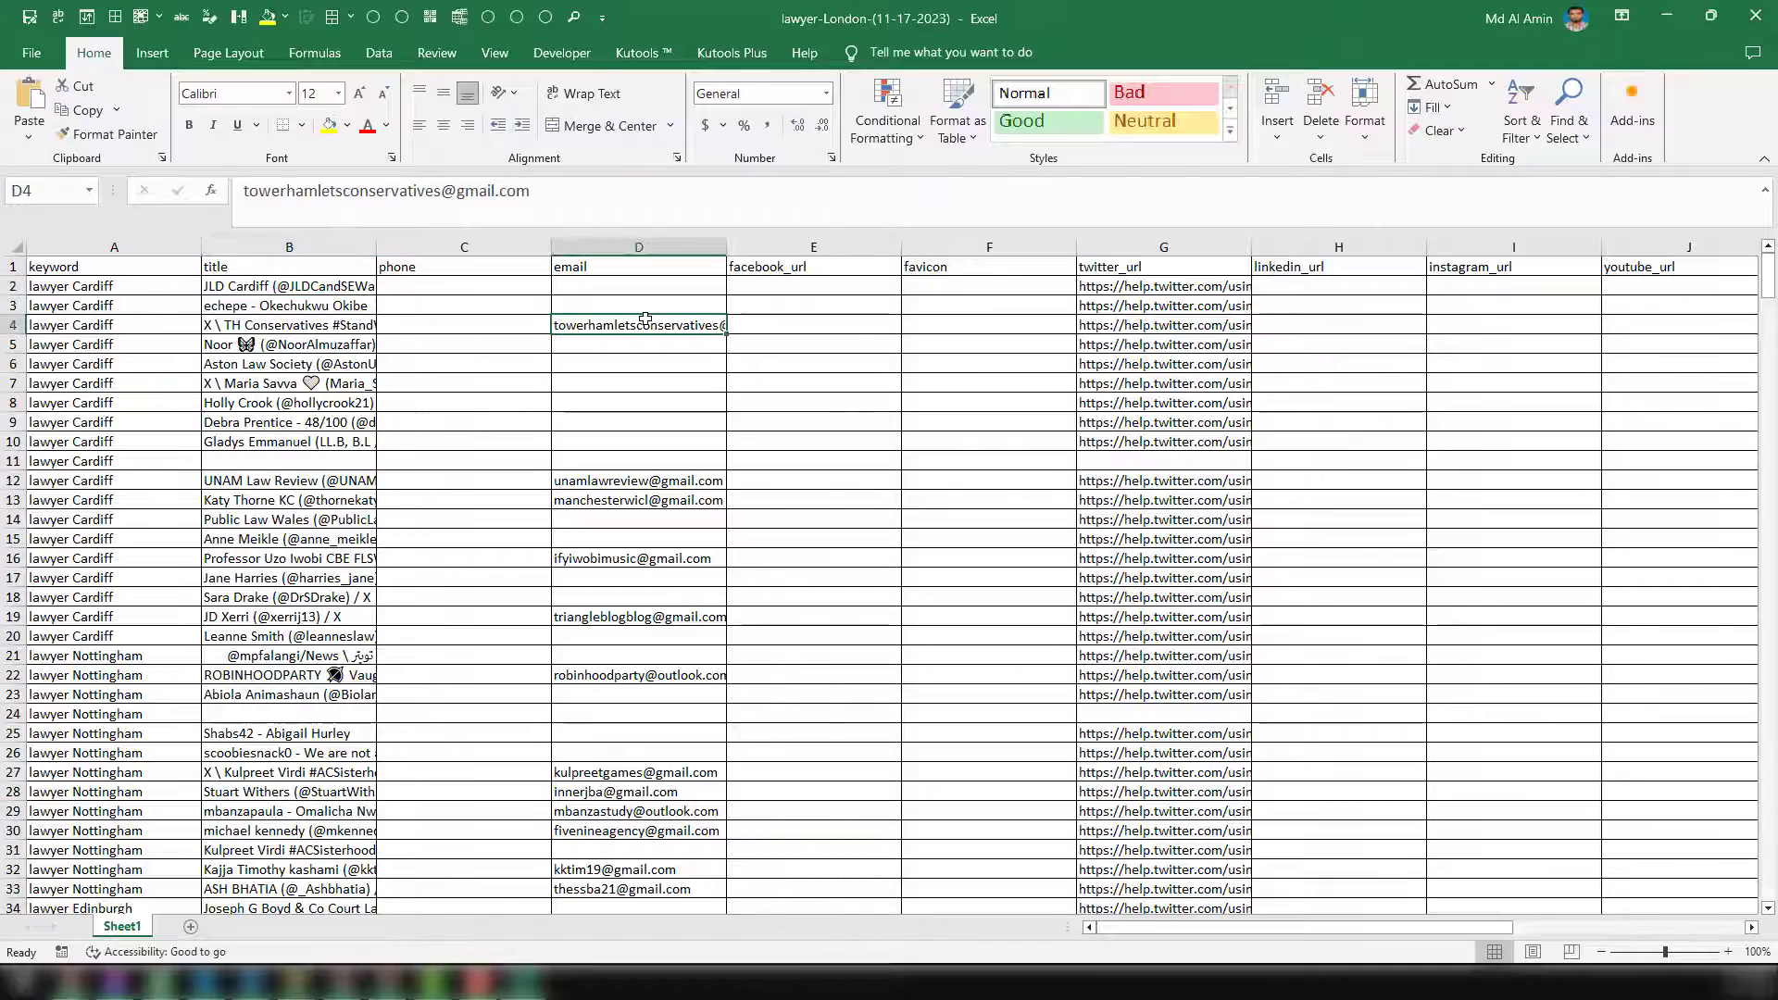
{"action": "key", "text": "Right"}
{"action": "key", "text": "Right"}
{"action": "key", "text": "Right"}
{"action": "key", "text": "Right"}
{"action": "key", "text": "Right"}
{"action": "key", "text": "Right"}
{"action": "key", "text": "Right"}
{"action": "key", "text": "Right"}
{"action": "key", "text": "Right"}
{"action": "key", "text": "Right"}
{"action": "key", "text": "Right"}
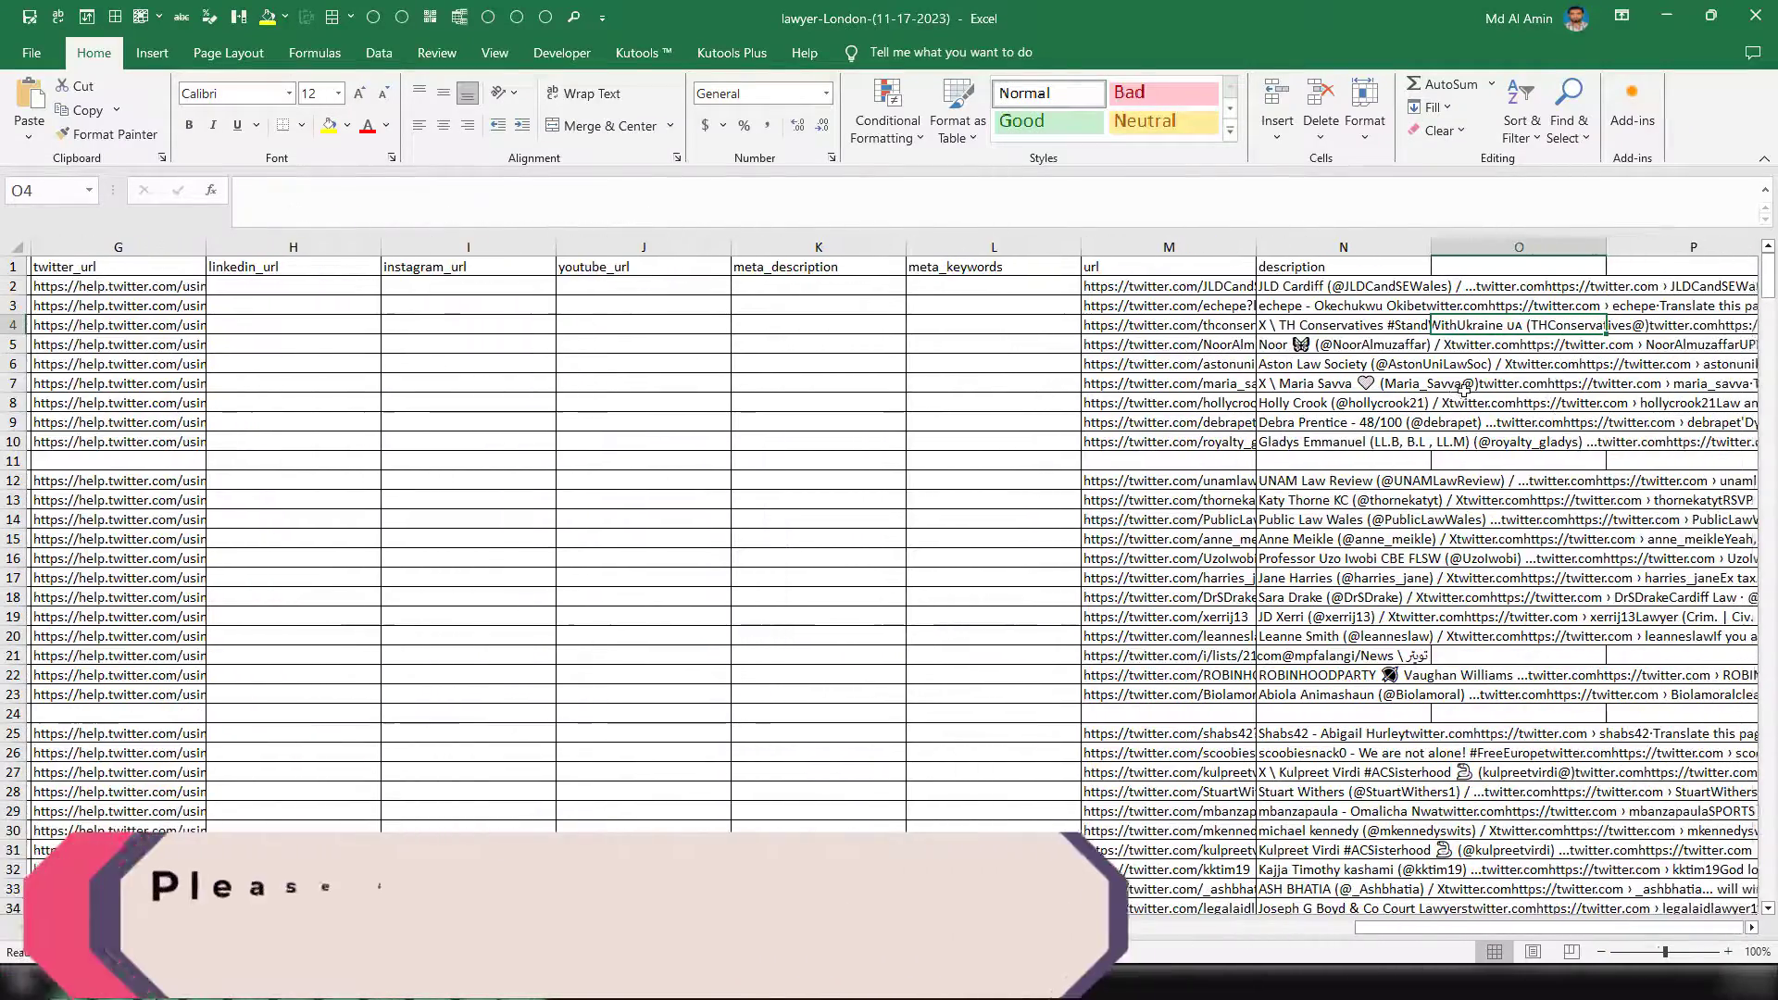
{"action": "left_click", "coordinate": [1352, 339]}
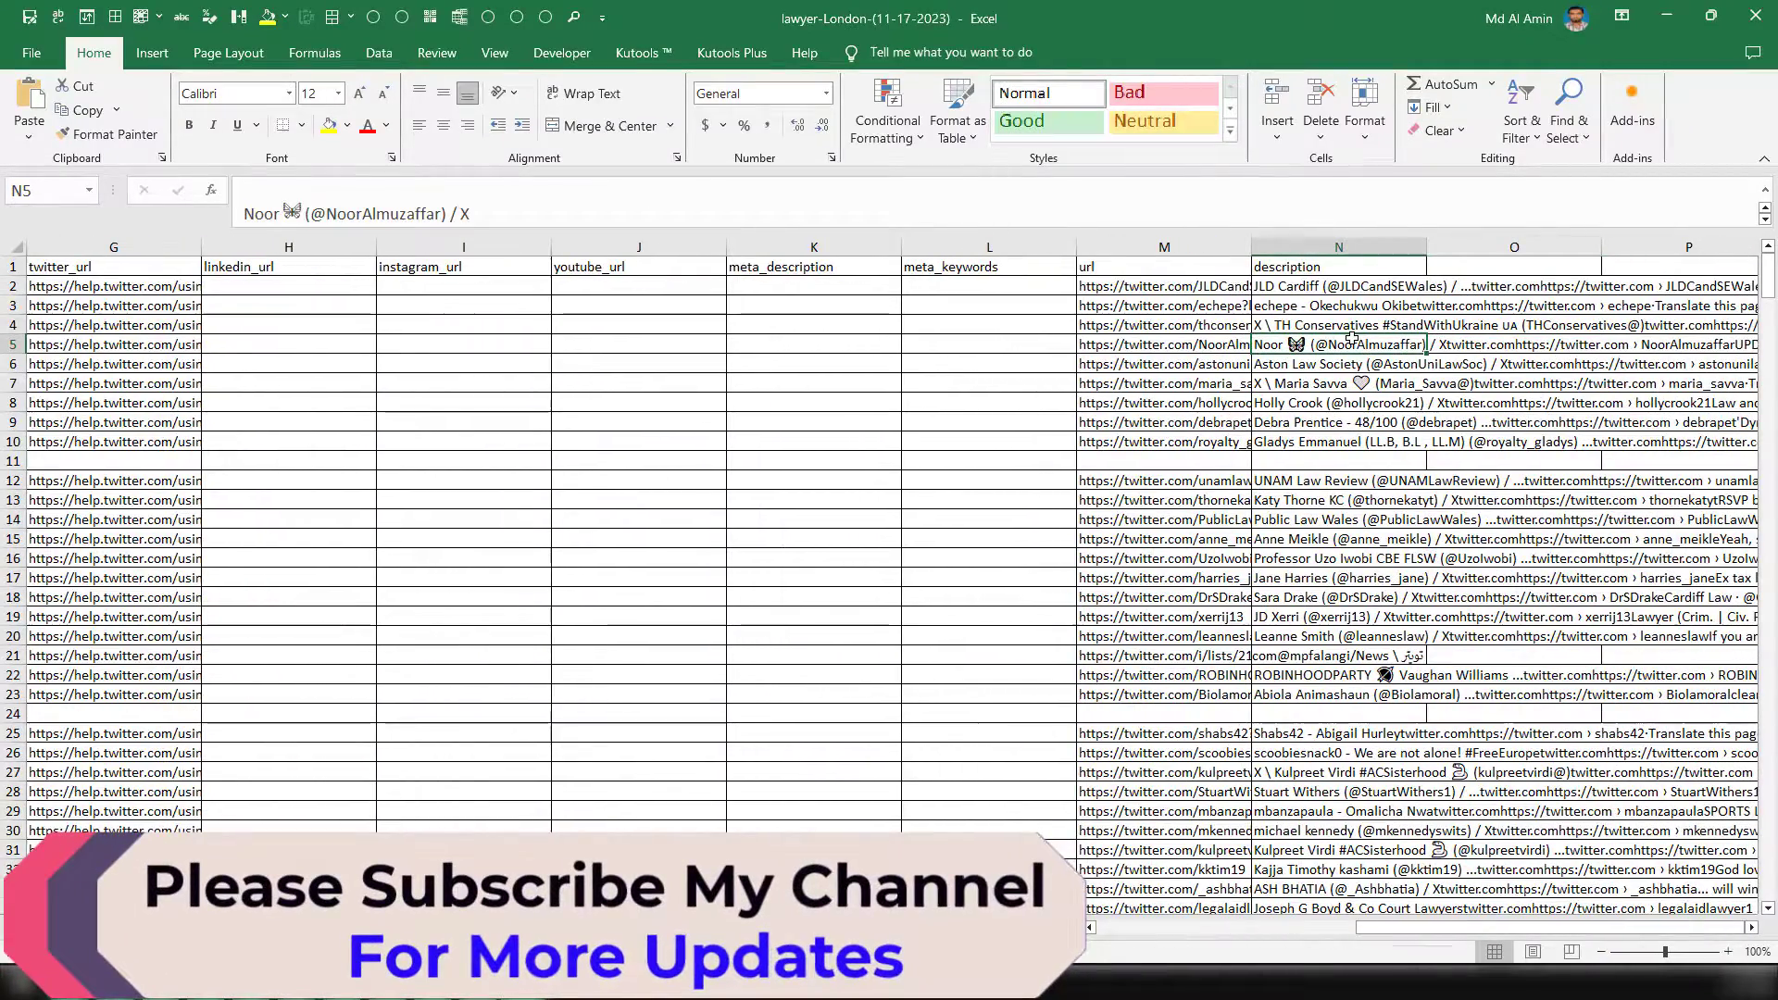
{"action": "left_click", "coordinate": [1678, 16]}
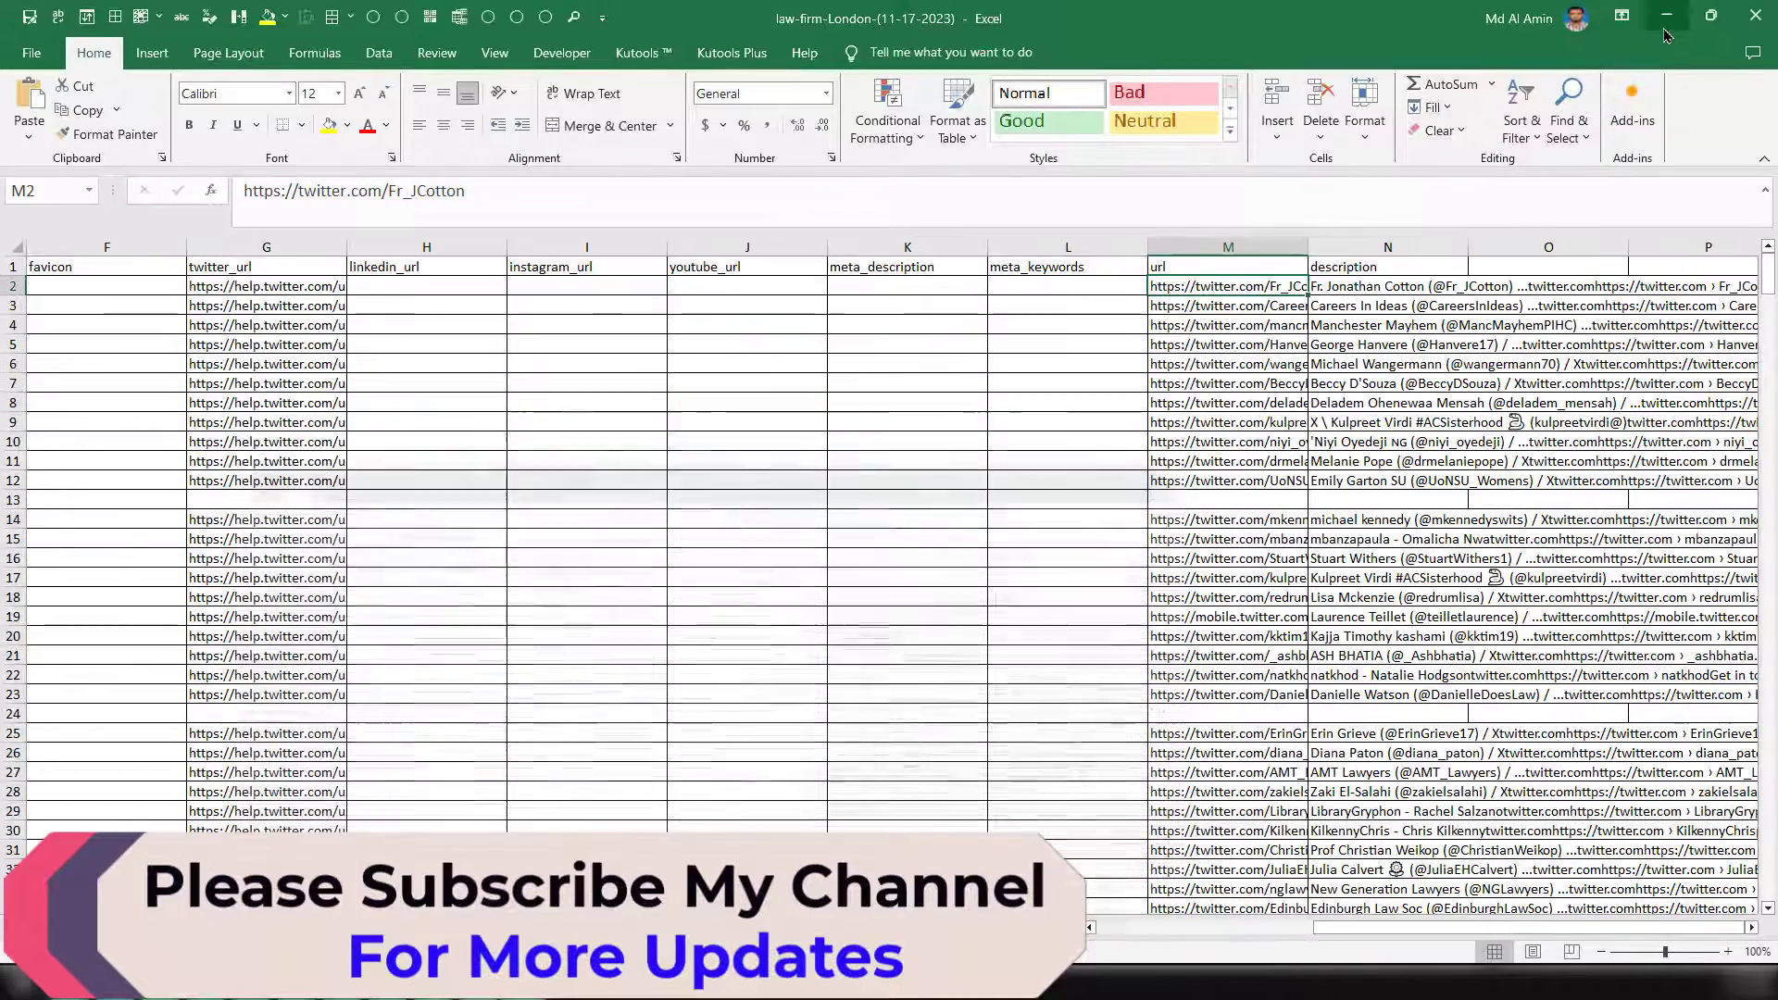
{"action": "left_click", "coordinate": [1681, 15]}
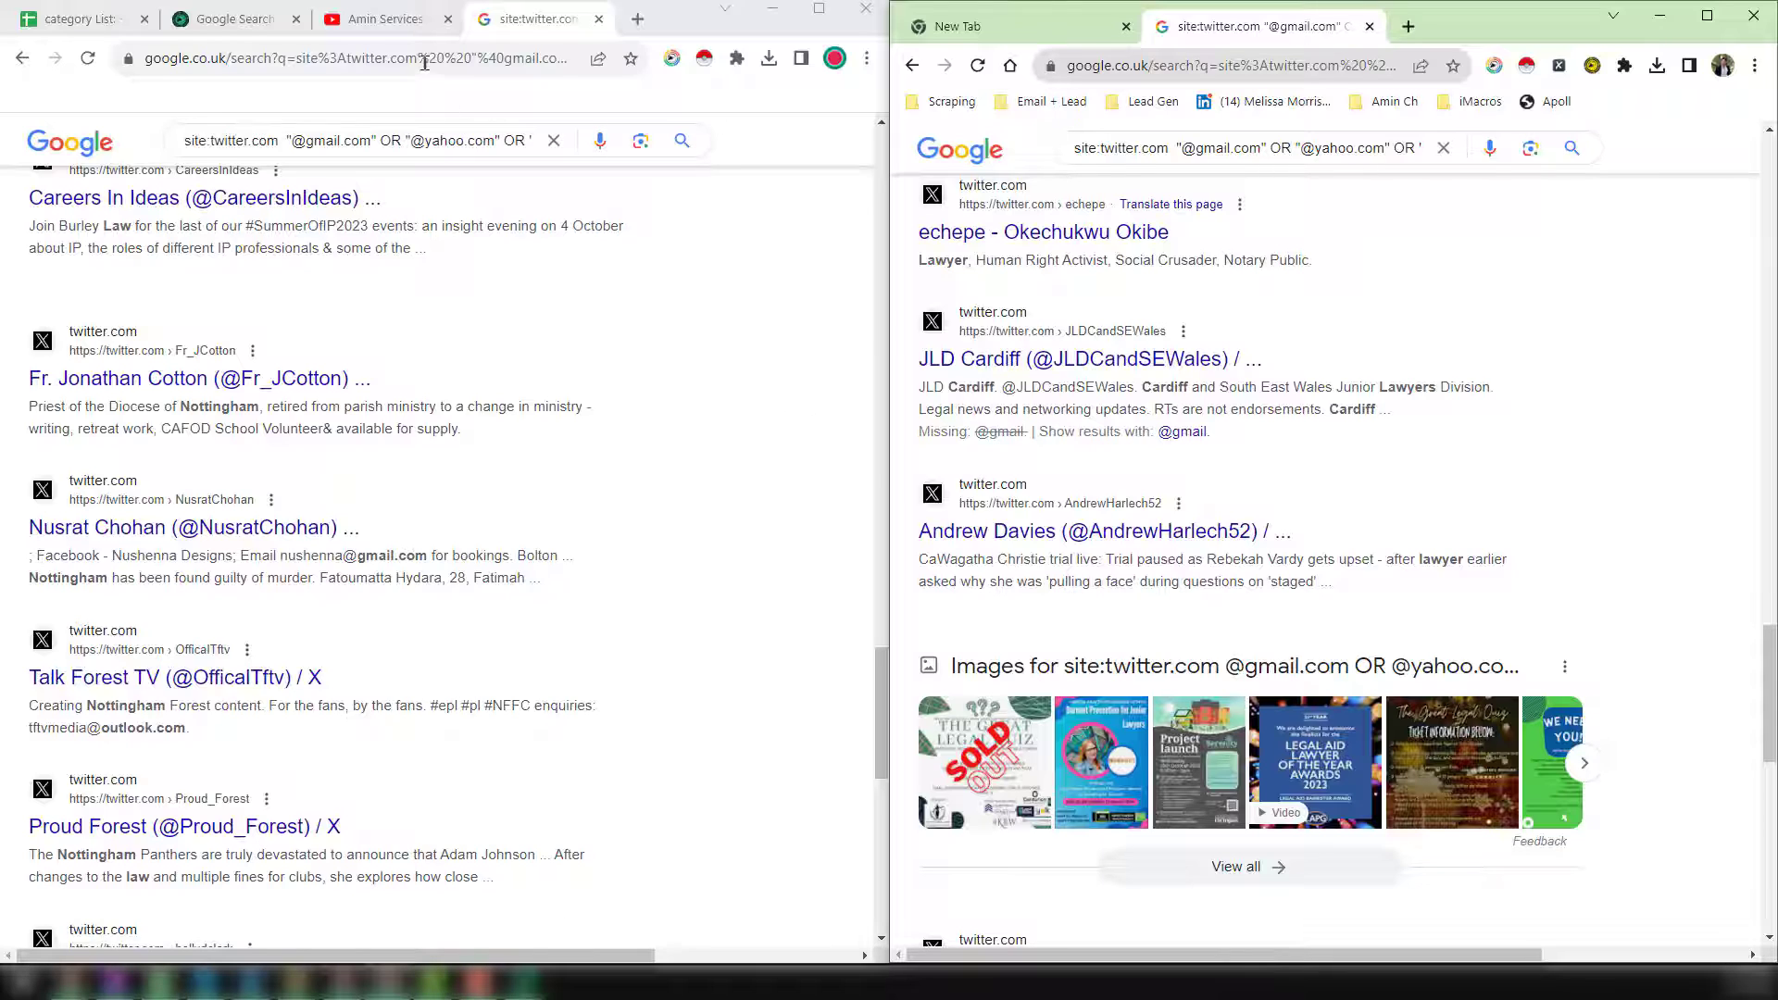
- Maximize the browser on the YouTube channel's Videos page with a compact guide, briefly checking the Leads Sniper tab
{"action": "left_click", "coordinate": [412, 21]}
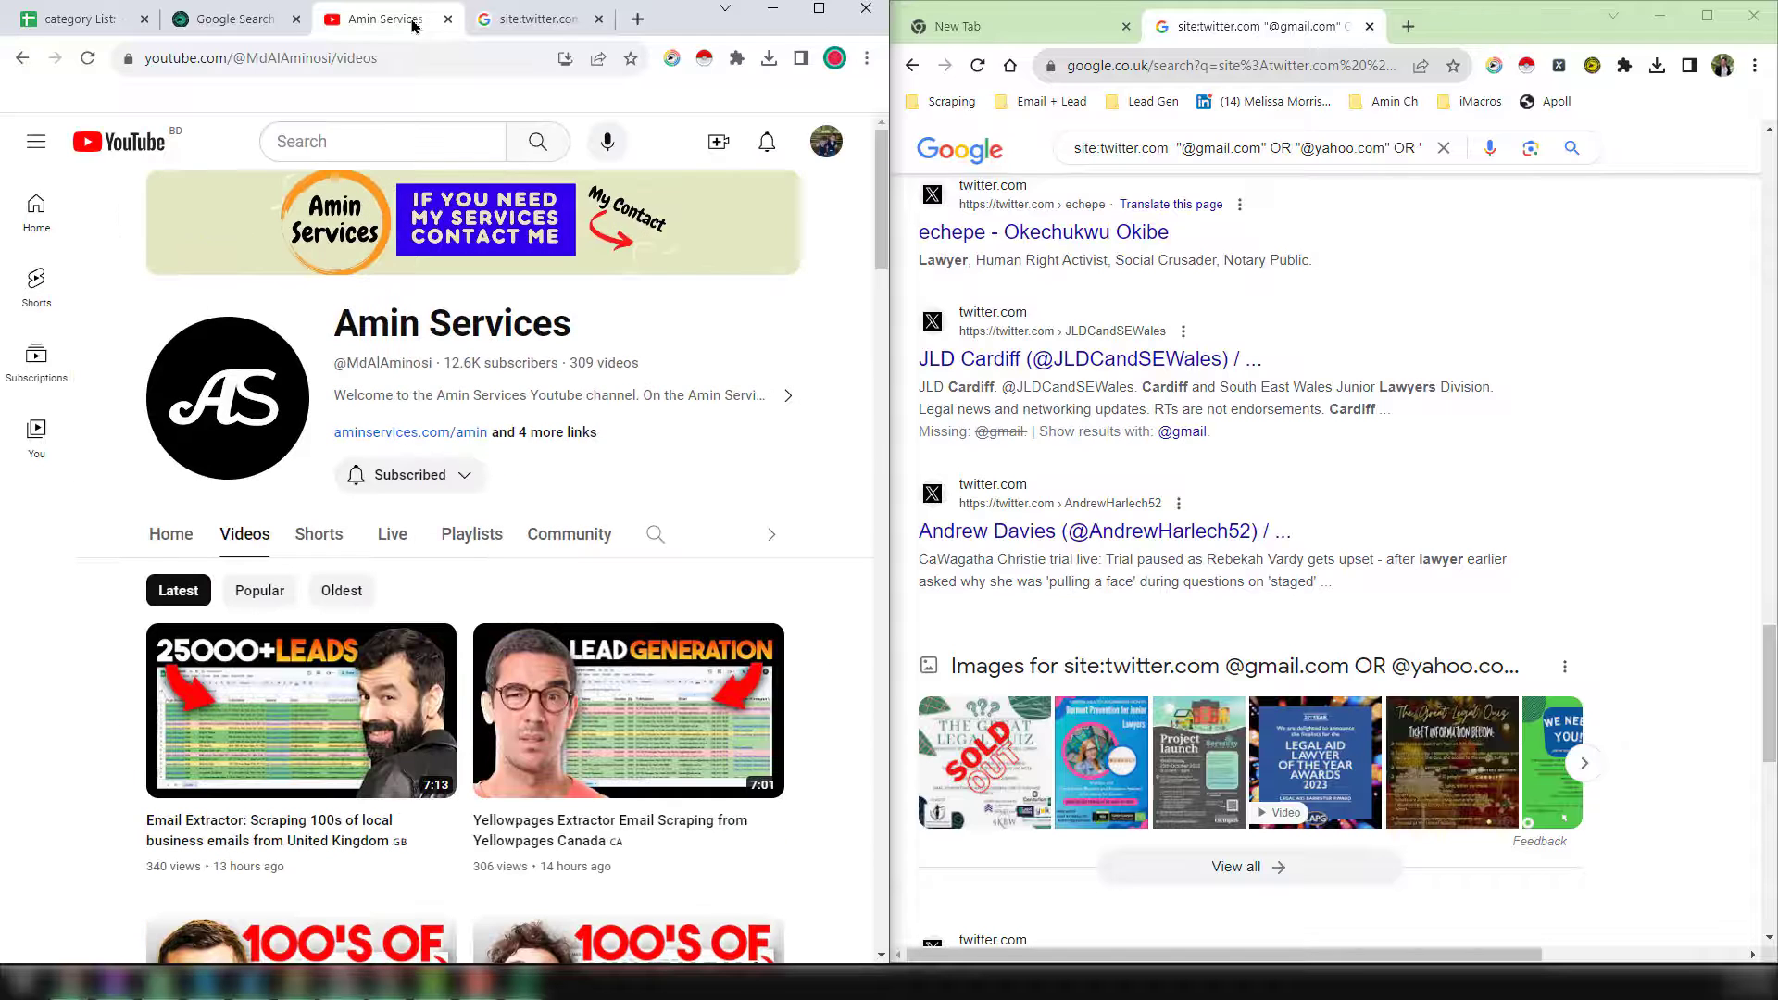
{"action": "left_click", "coordinate": [819, 9]}
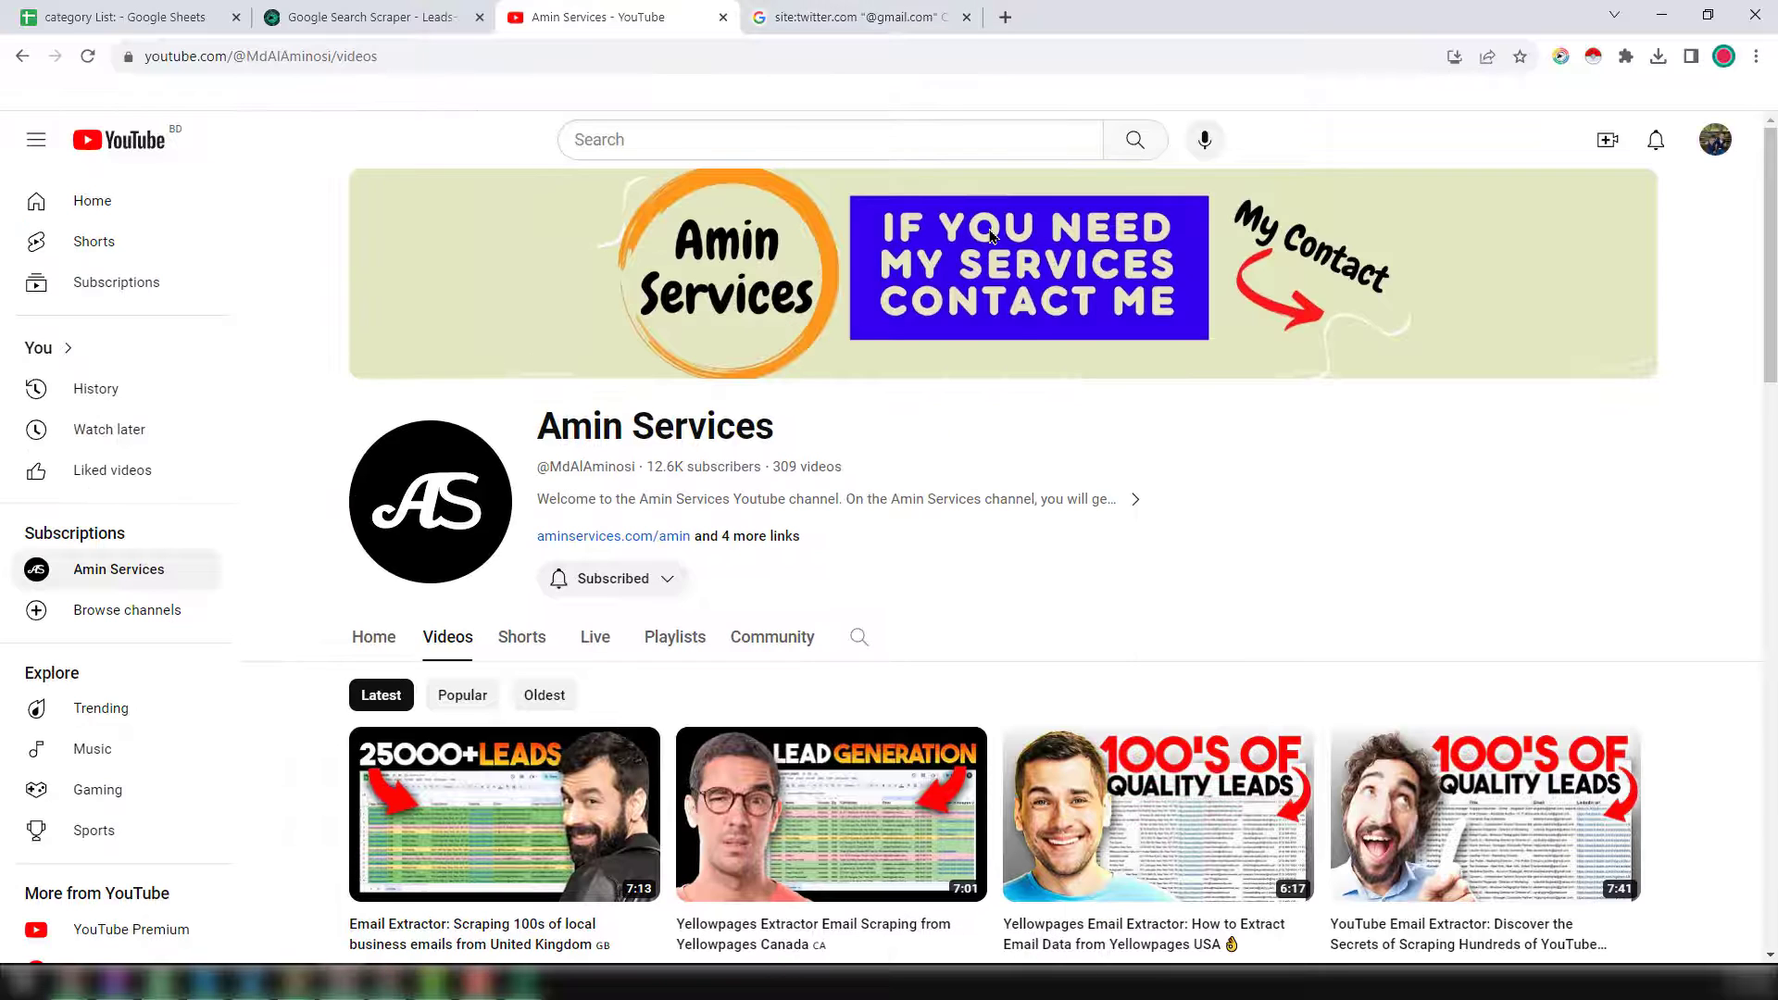
{"action": "left_click", "coordinate": [36, 139]}
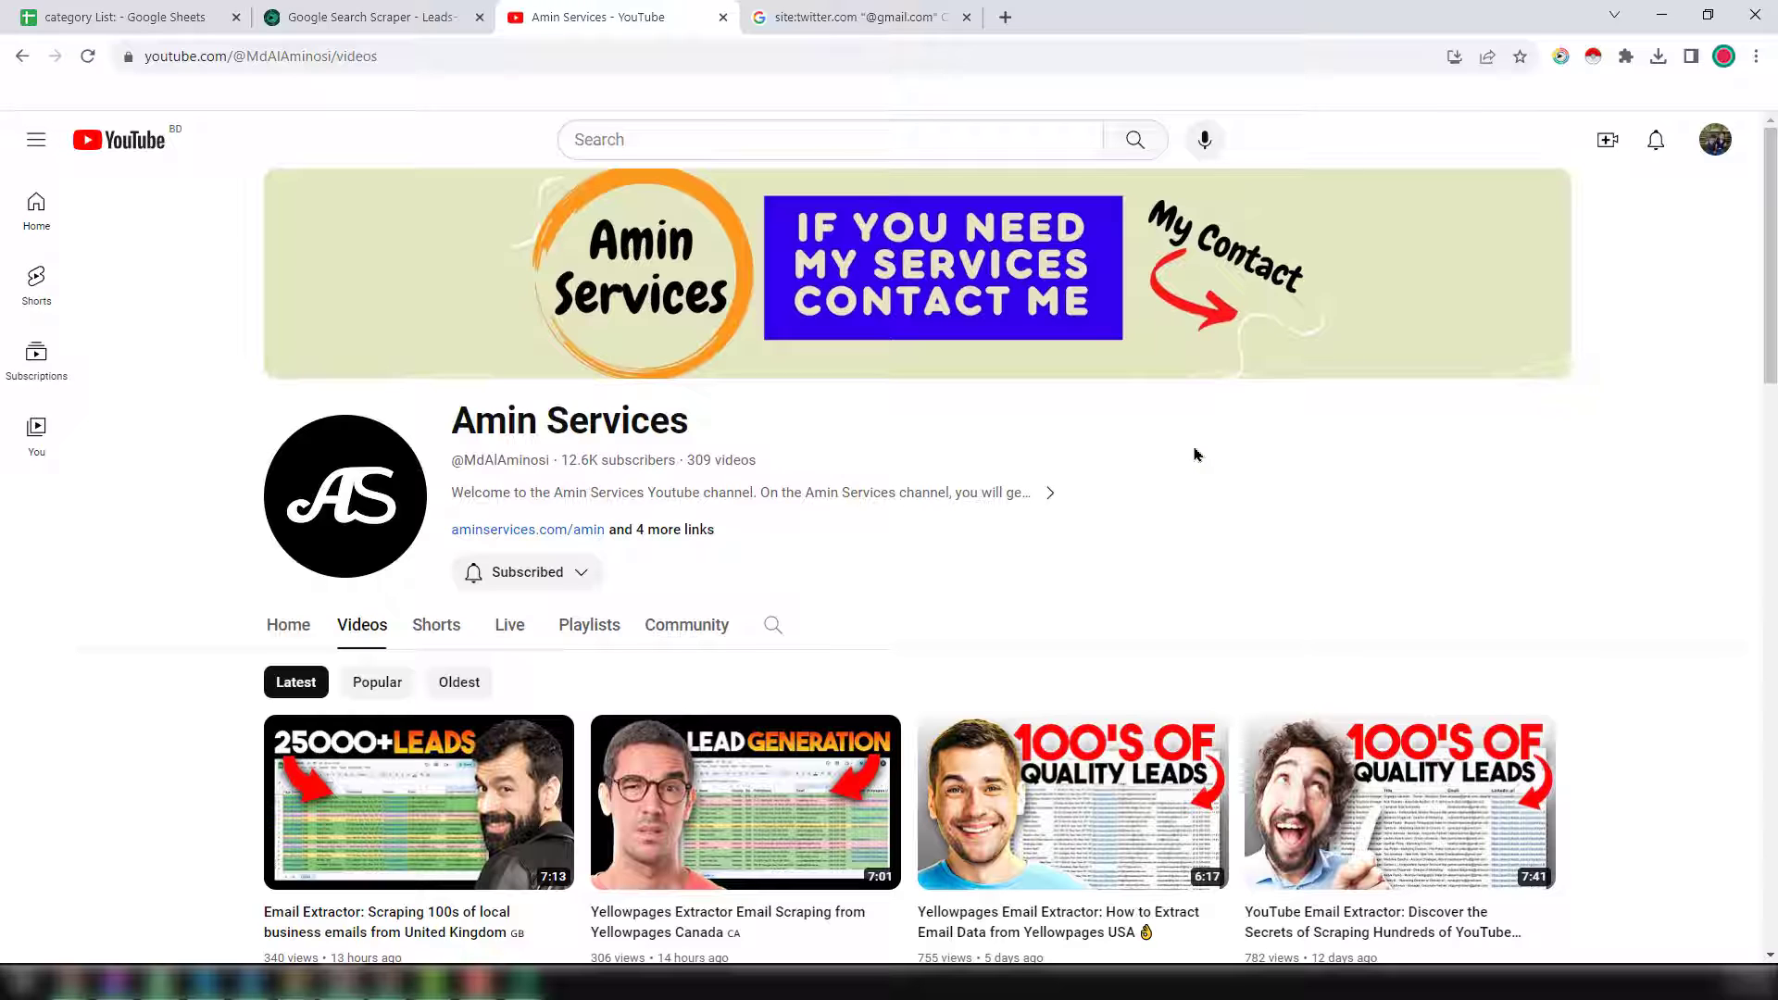
{"action": "left_click", "coordinate": [371, 20]}
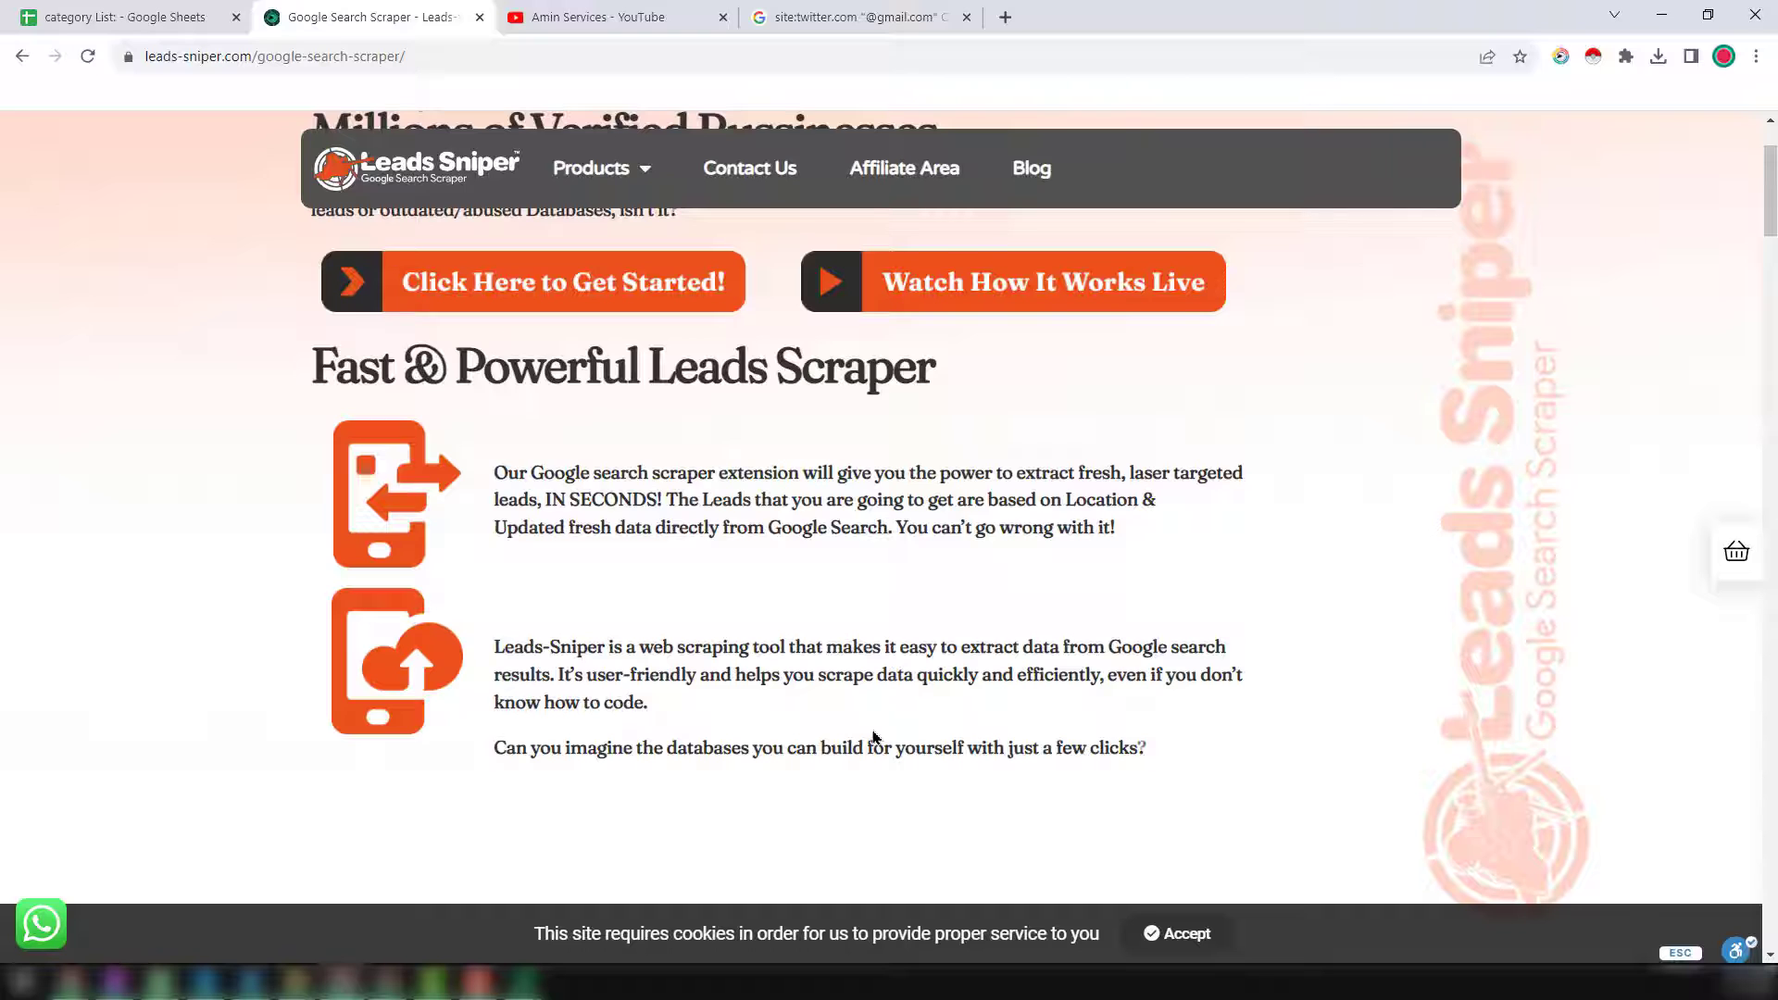
{"action": "left_click", "coordinate": [667, 17]}
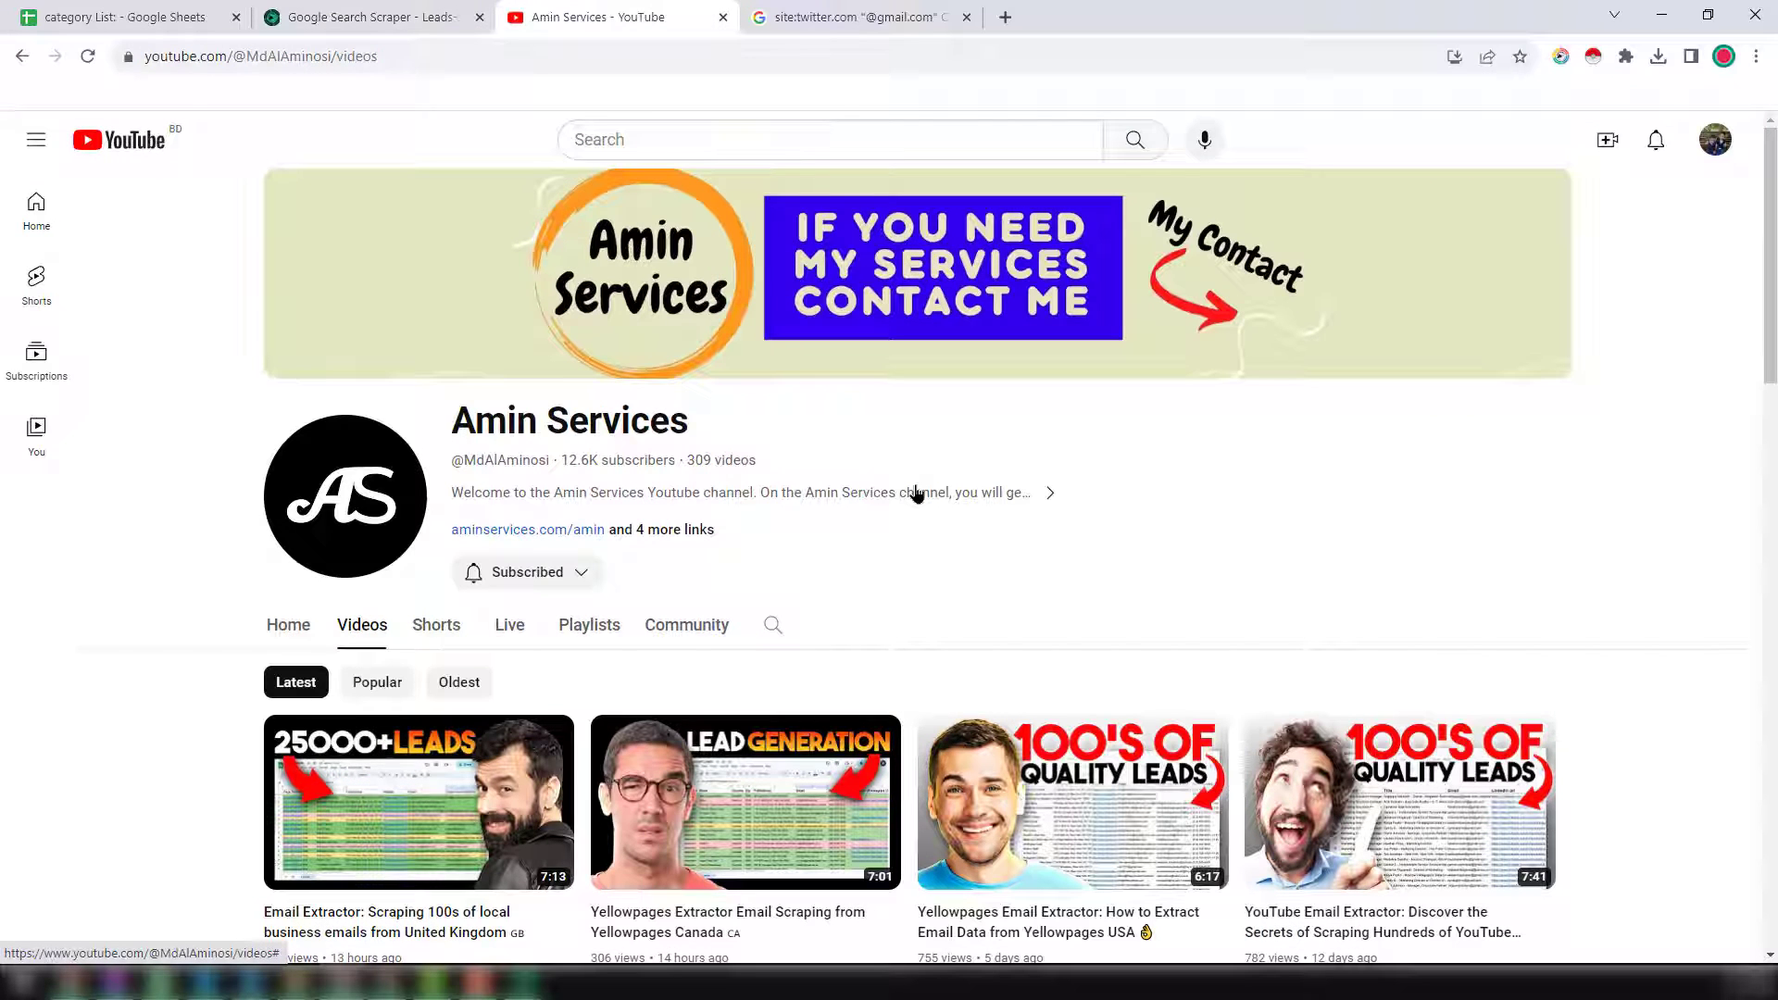